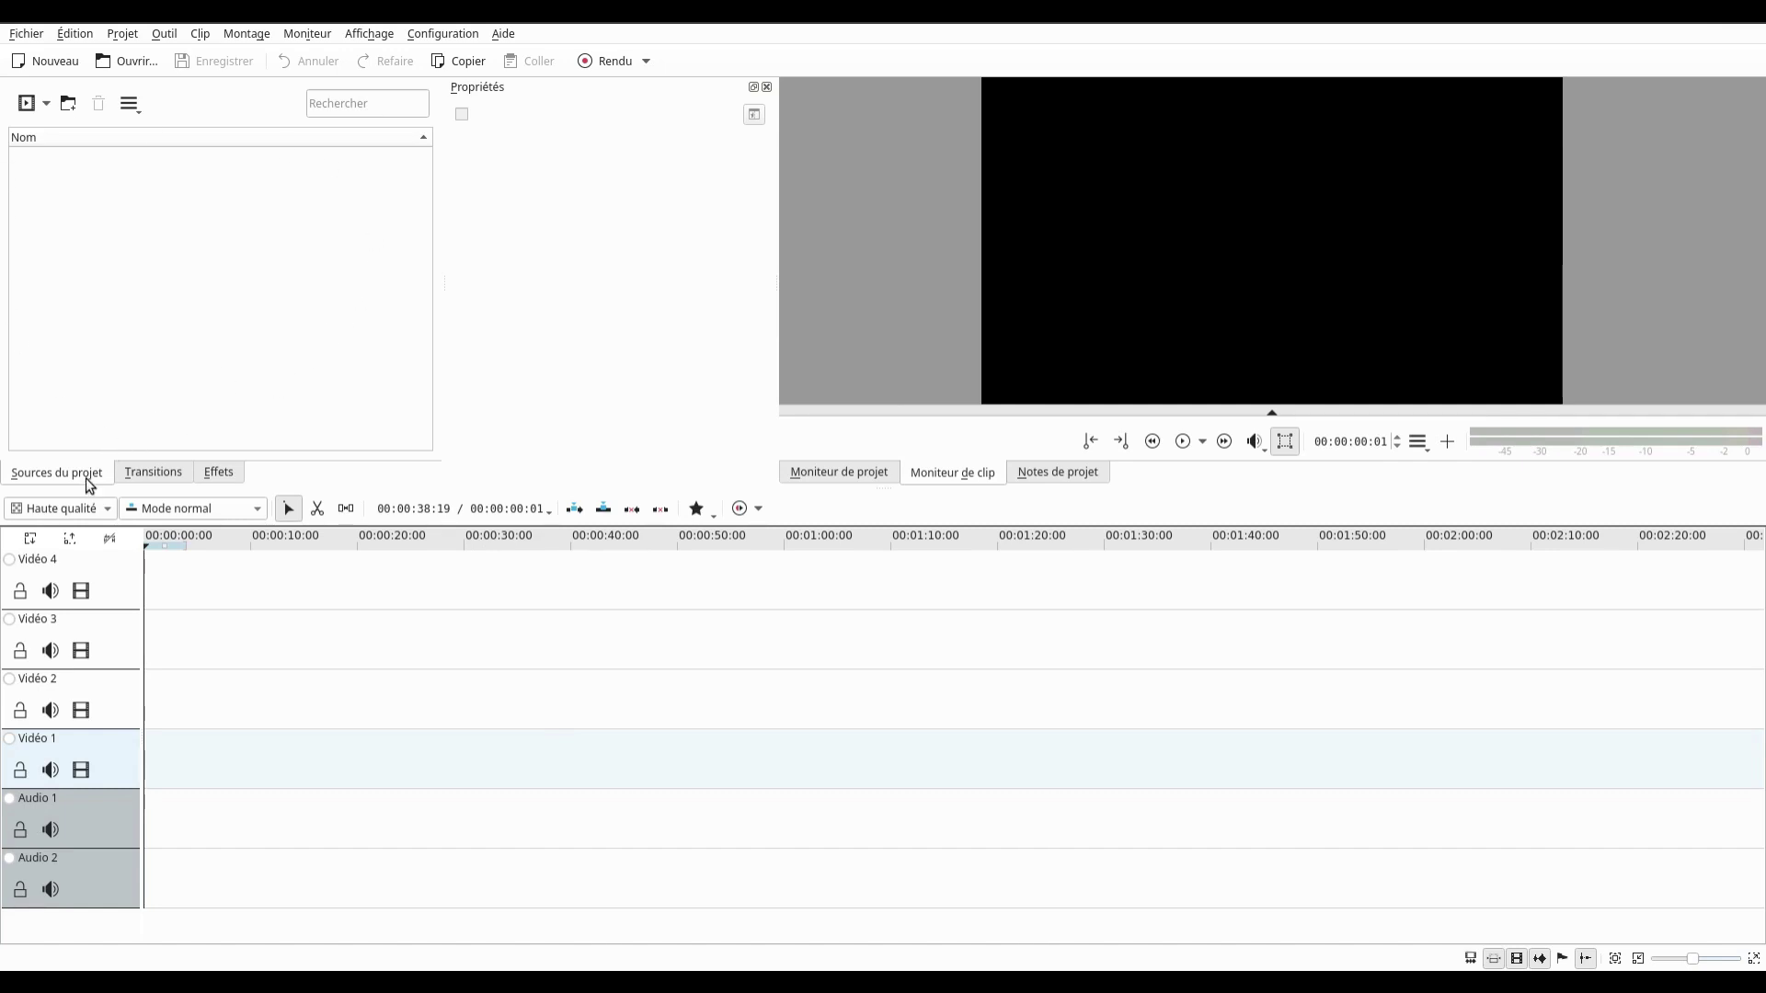
click(147, 477)
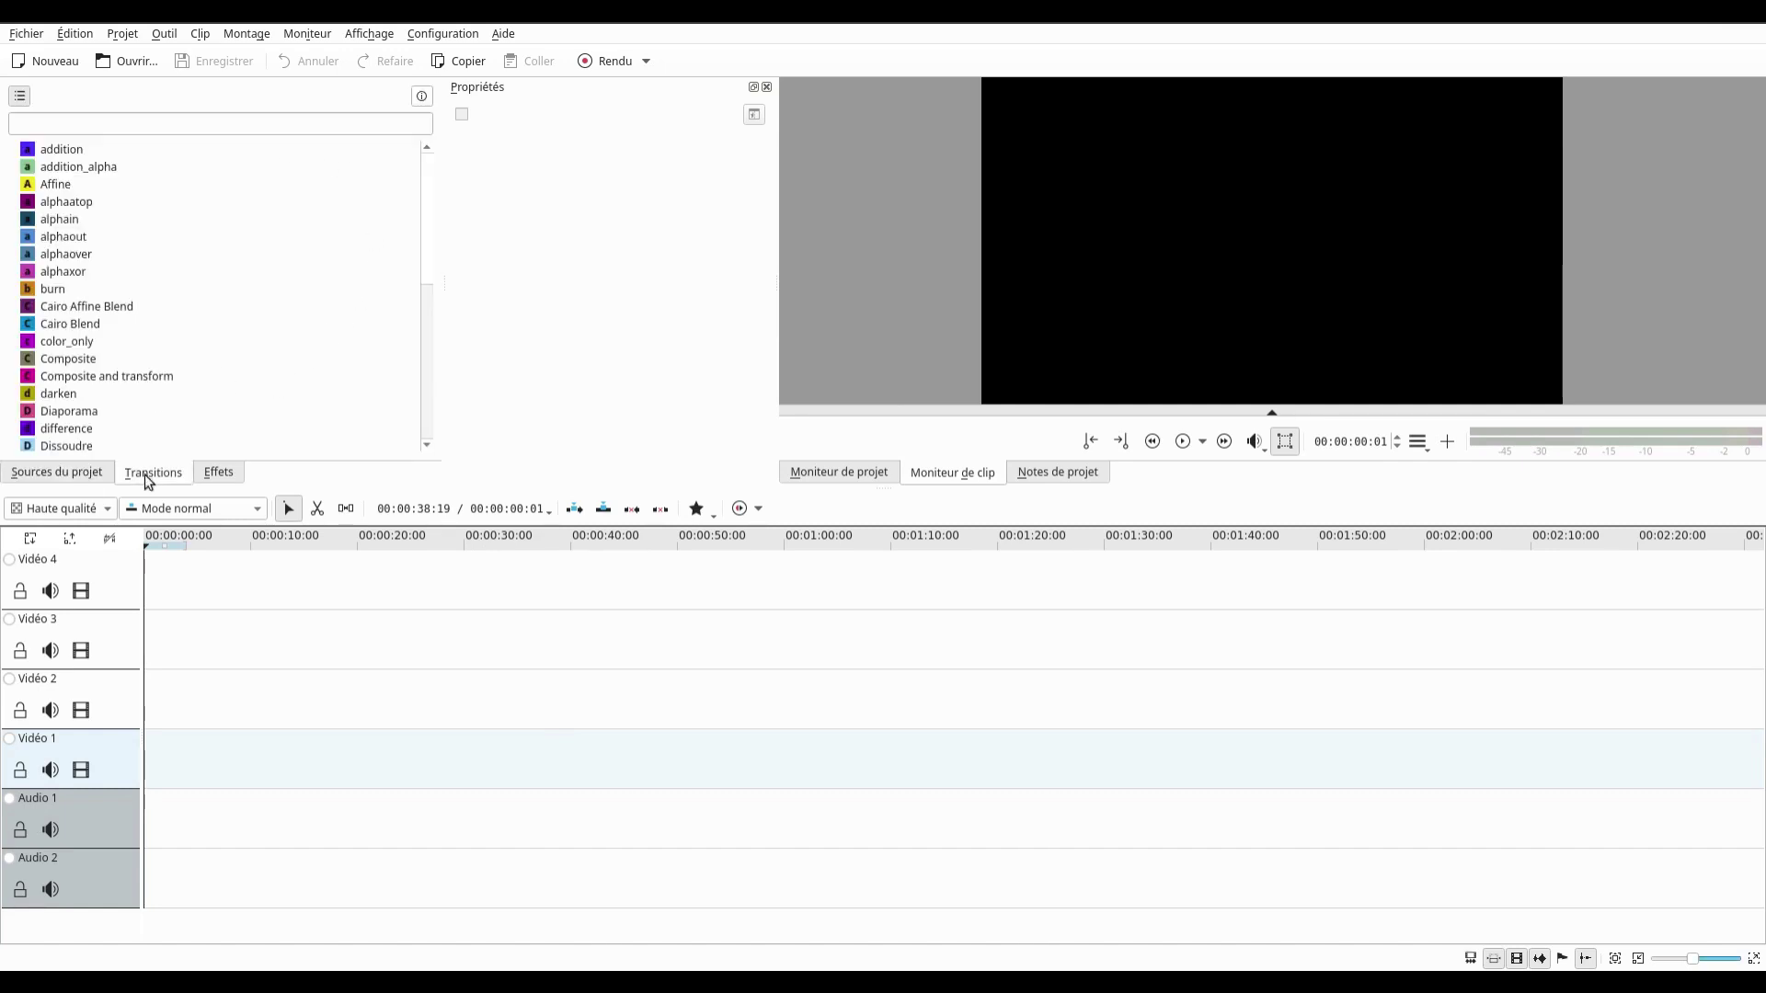
click(206, 480)
click(79, 477)
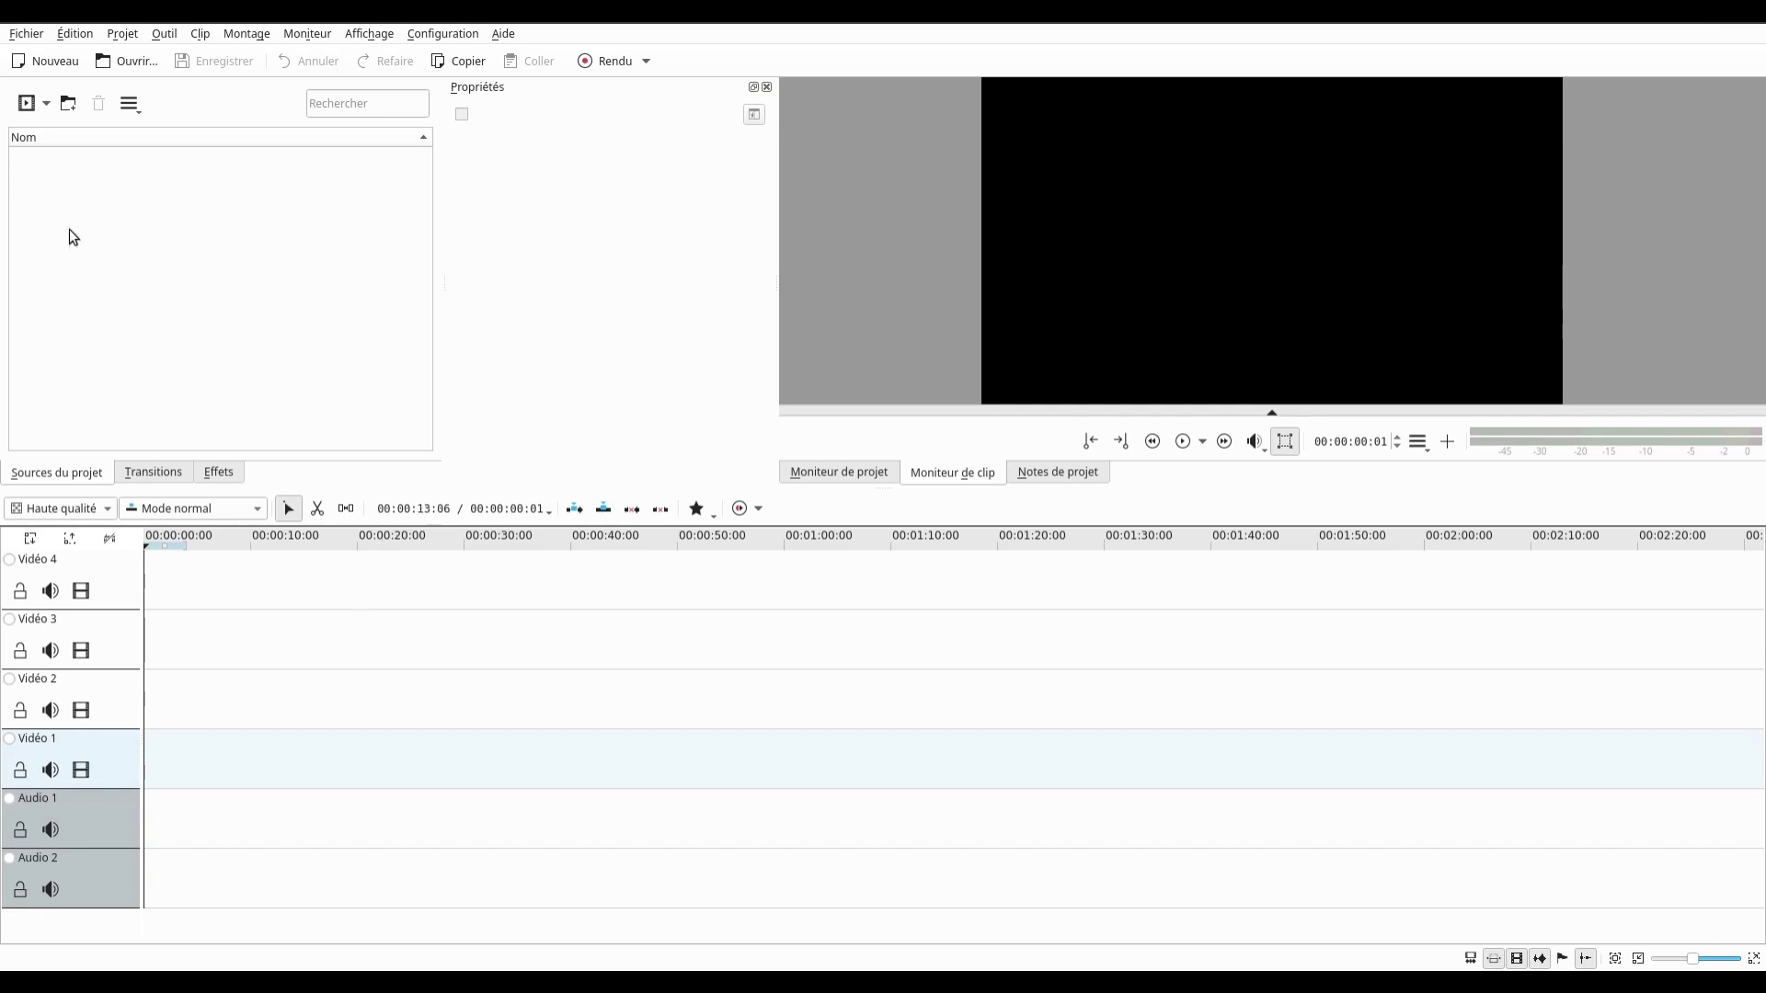
- Import the clips AA007301.MXF and AA017801.MXF from the tuto2 folder into the project sources
click(44, 105)
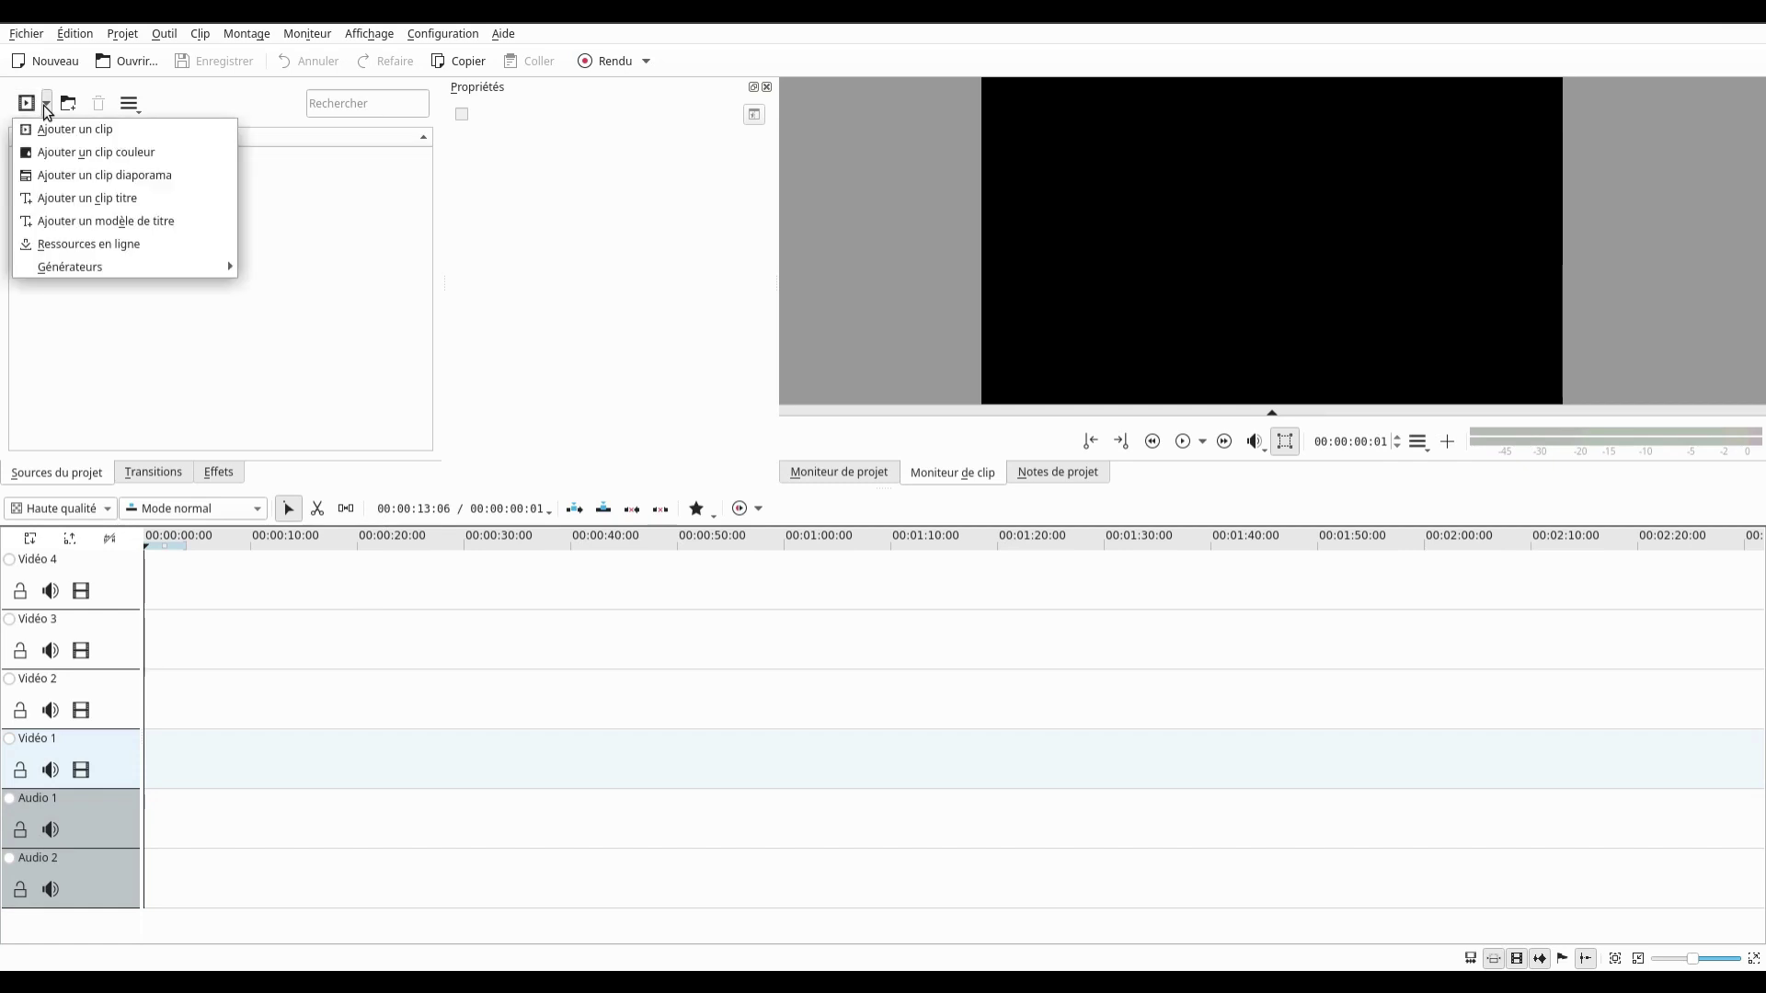
click(57, 134)
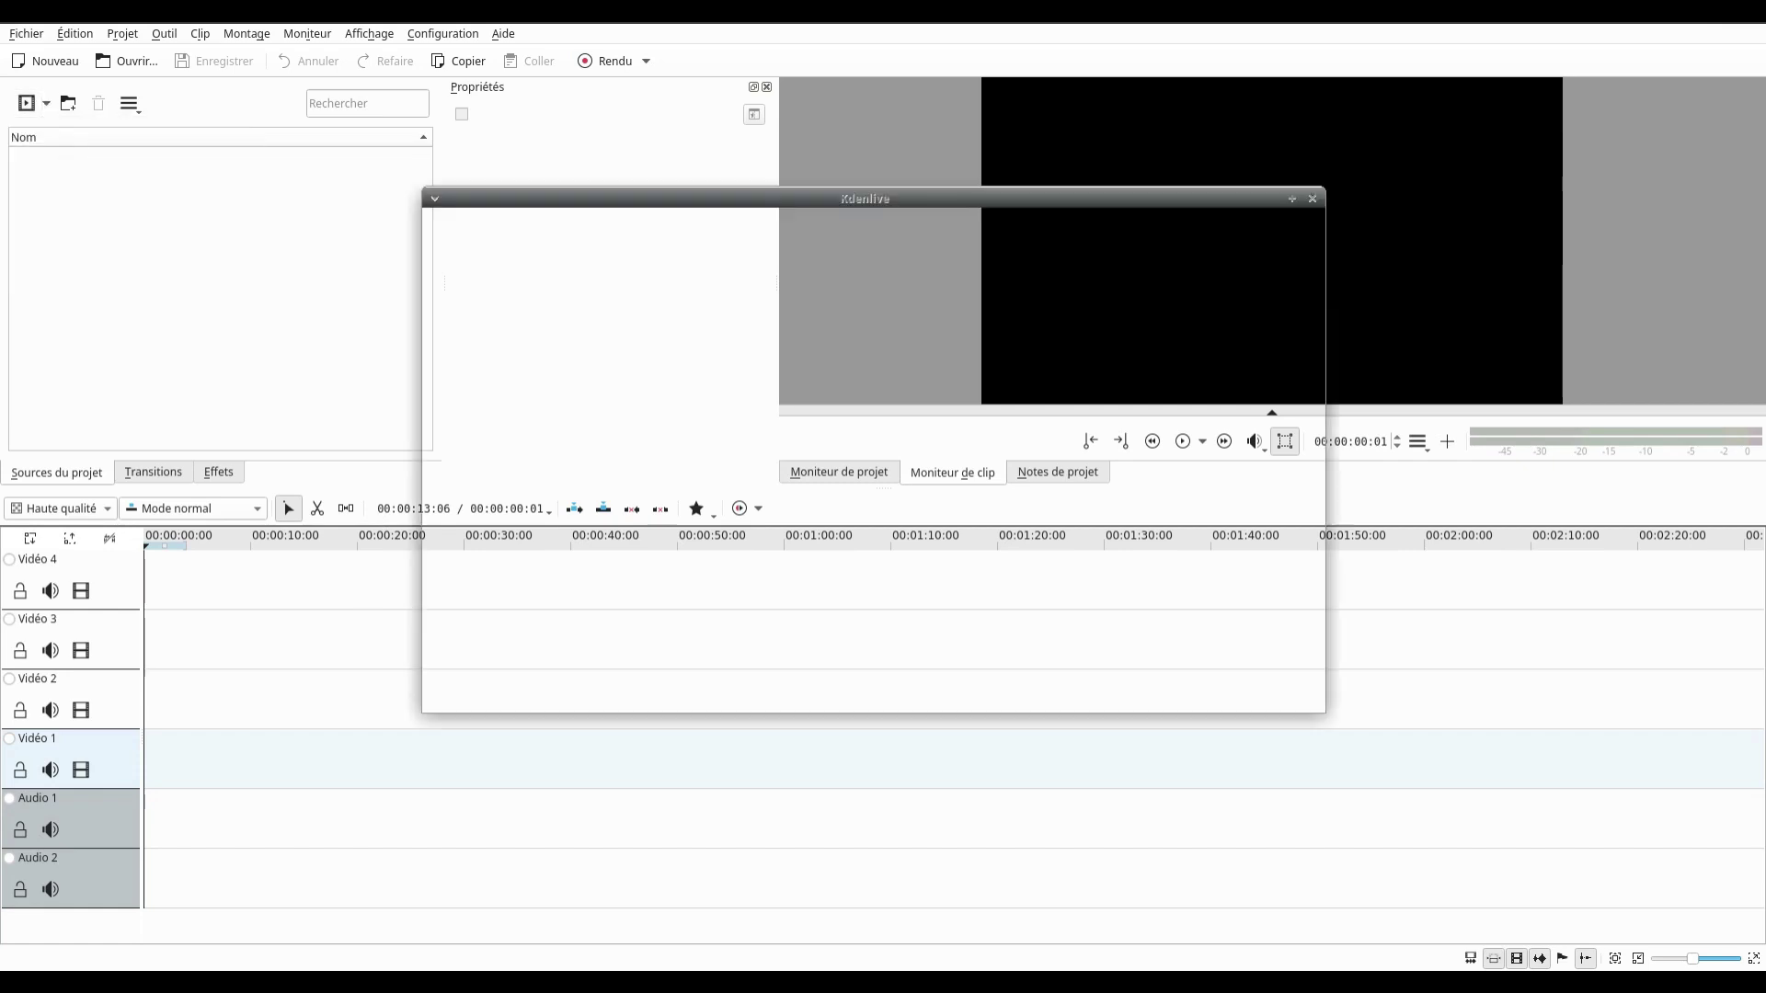
double_click(589, 304)
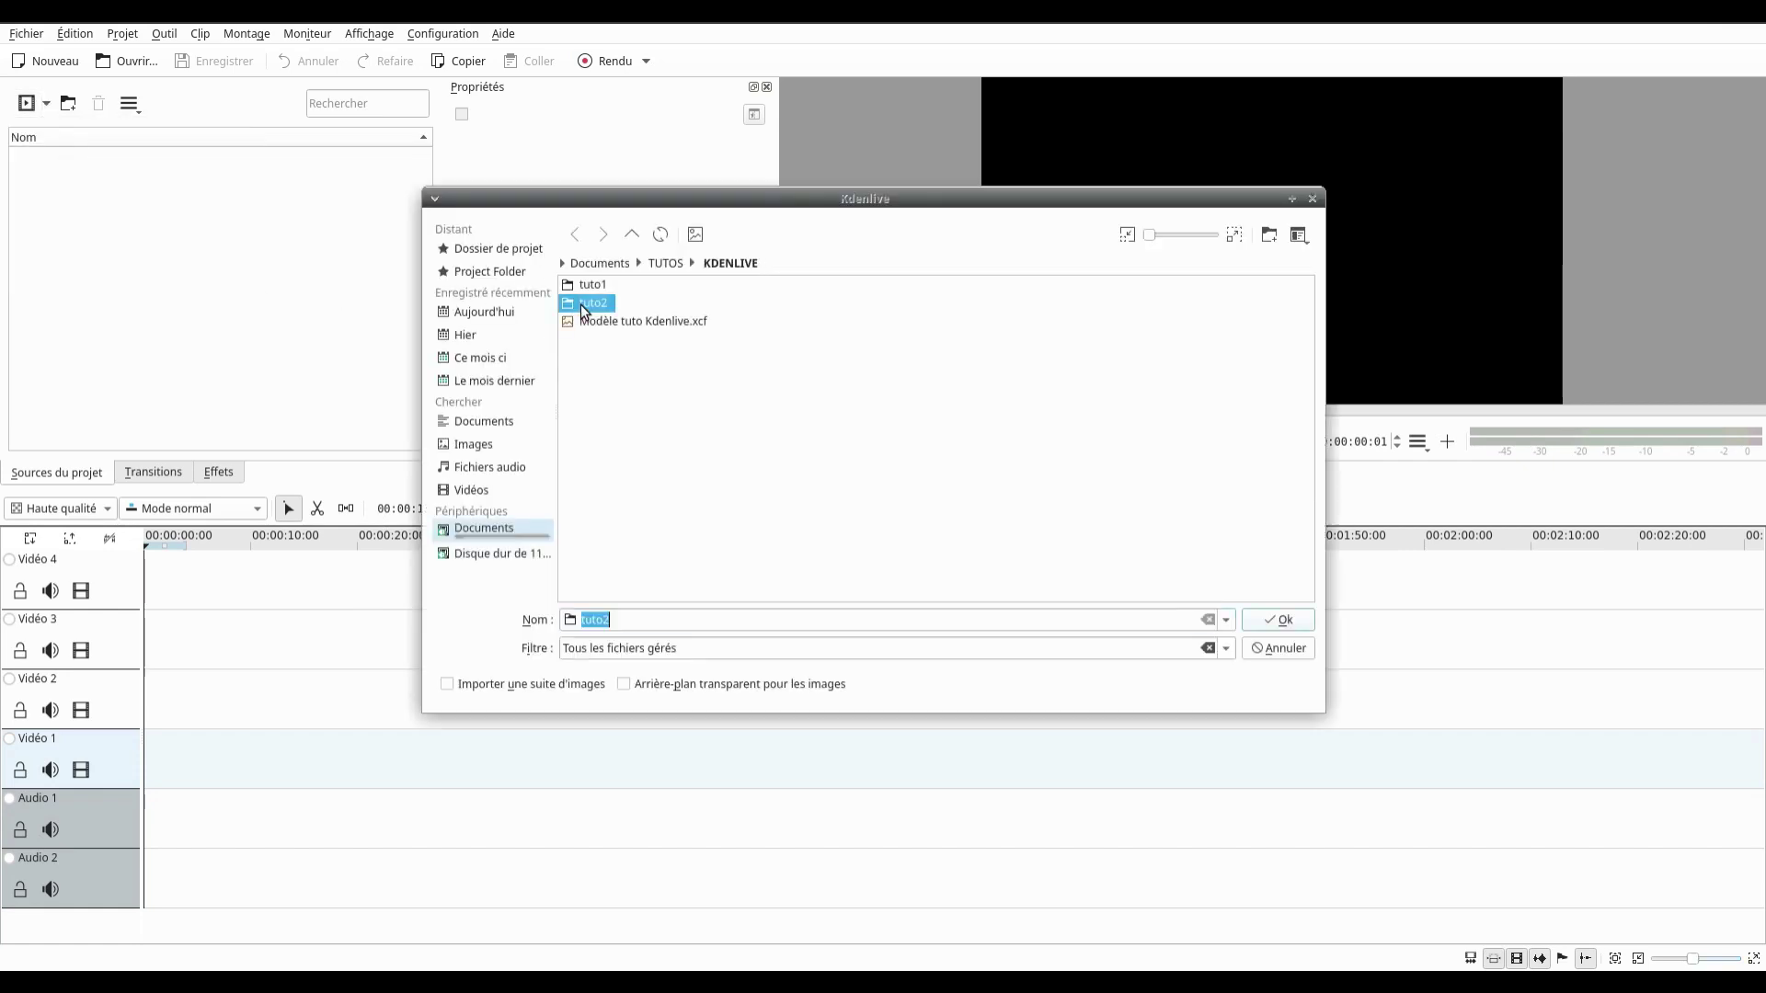
click(629, 325)
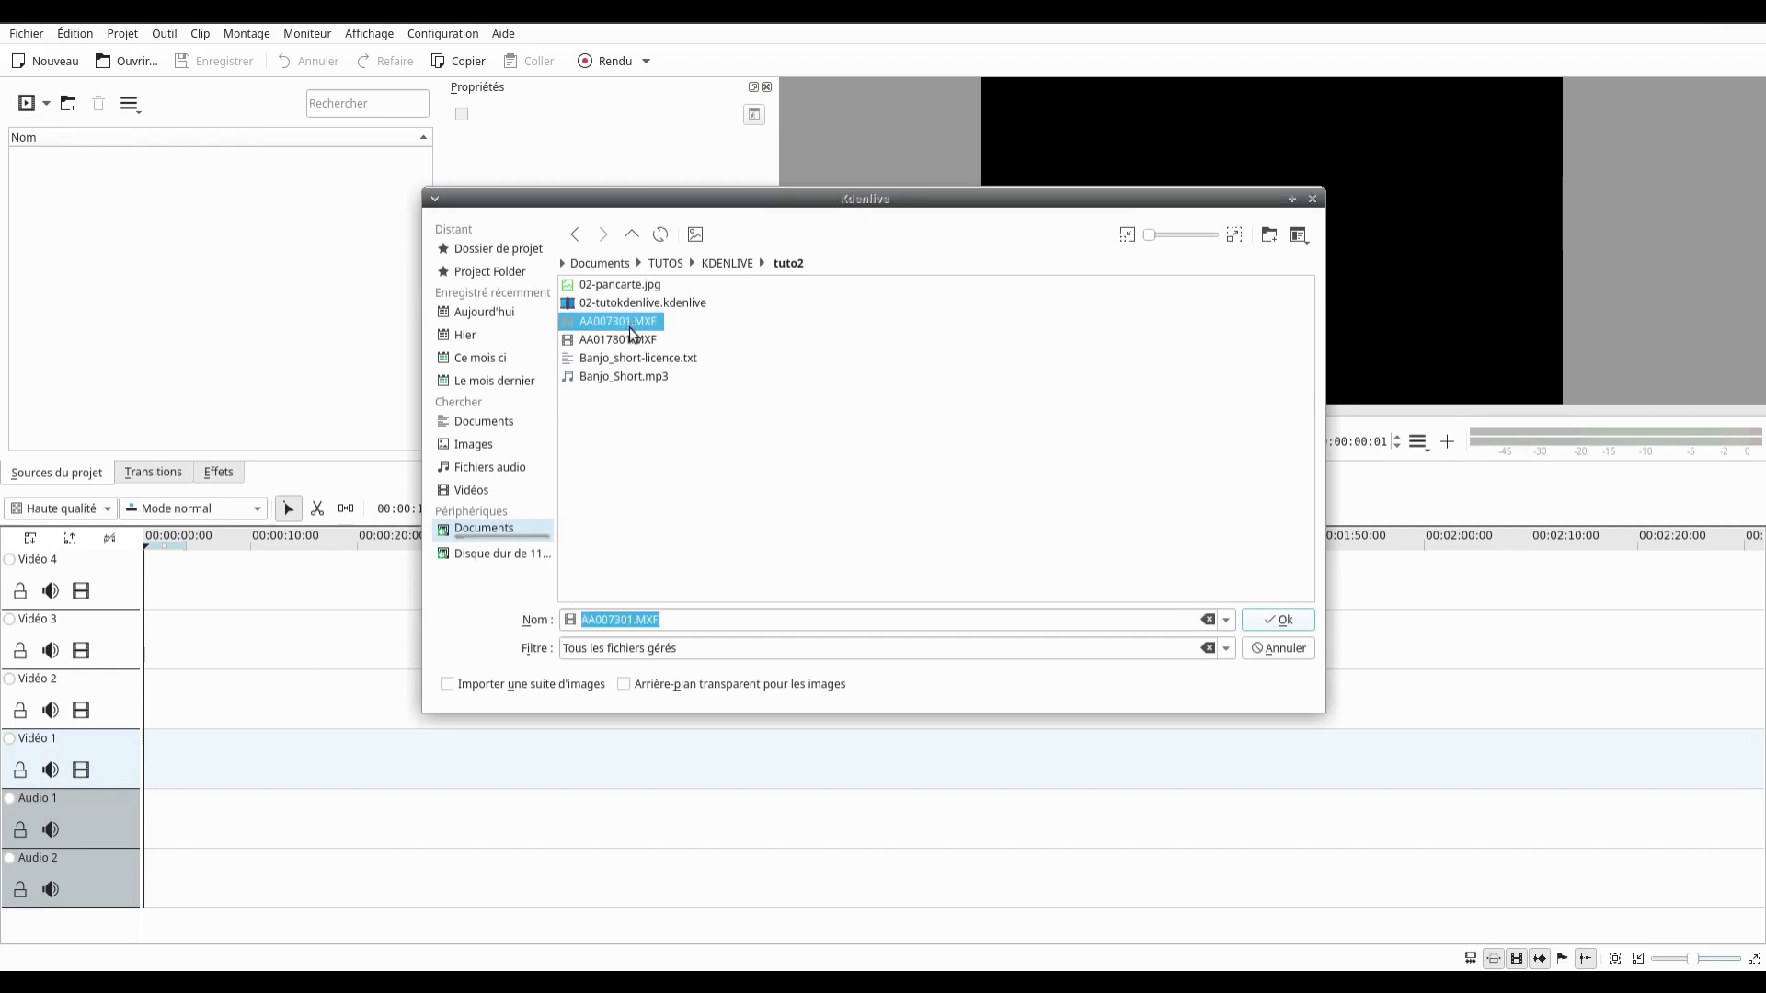
shift+click(636, 341)
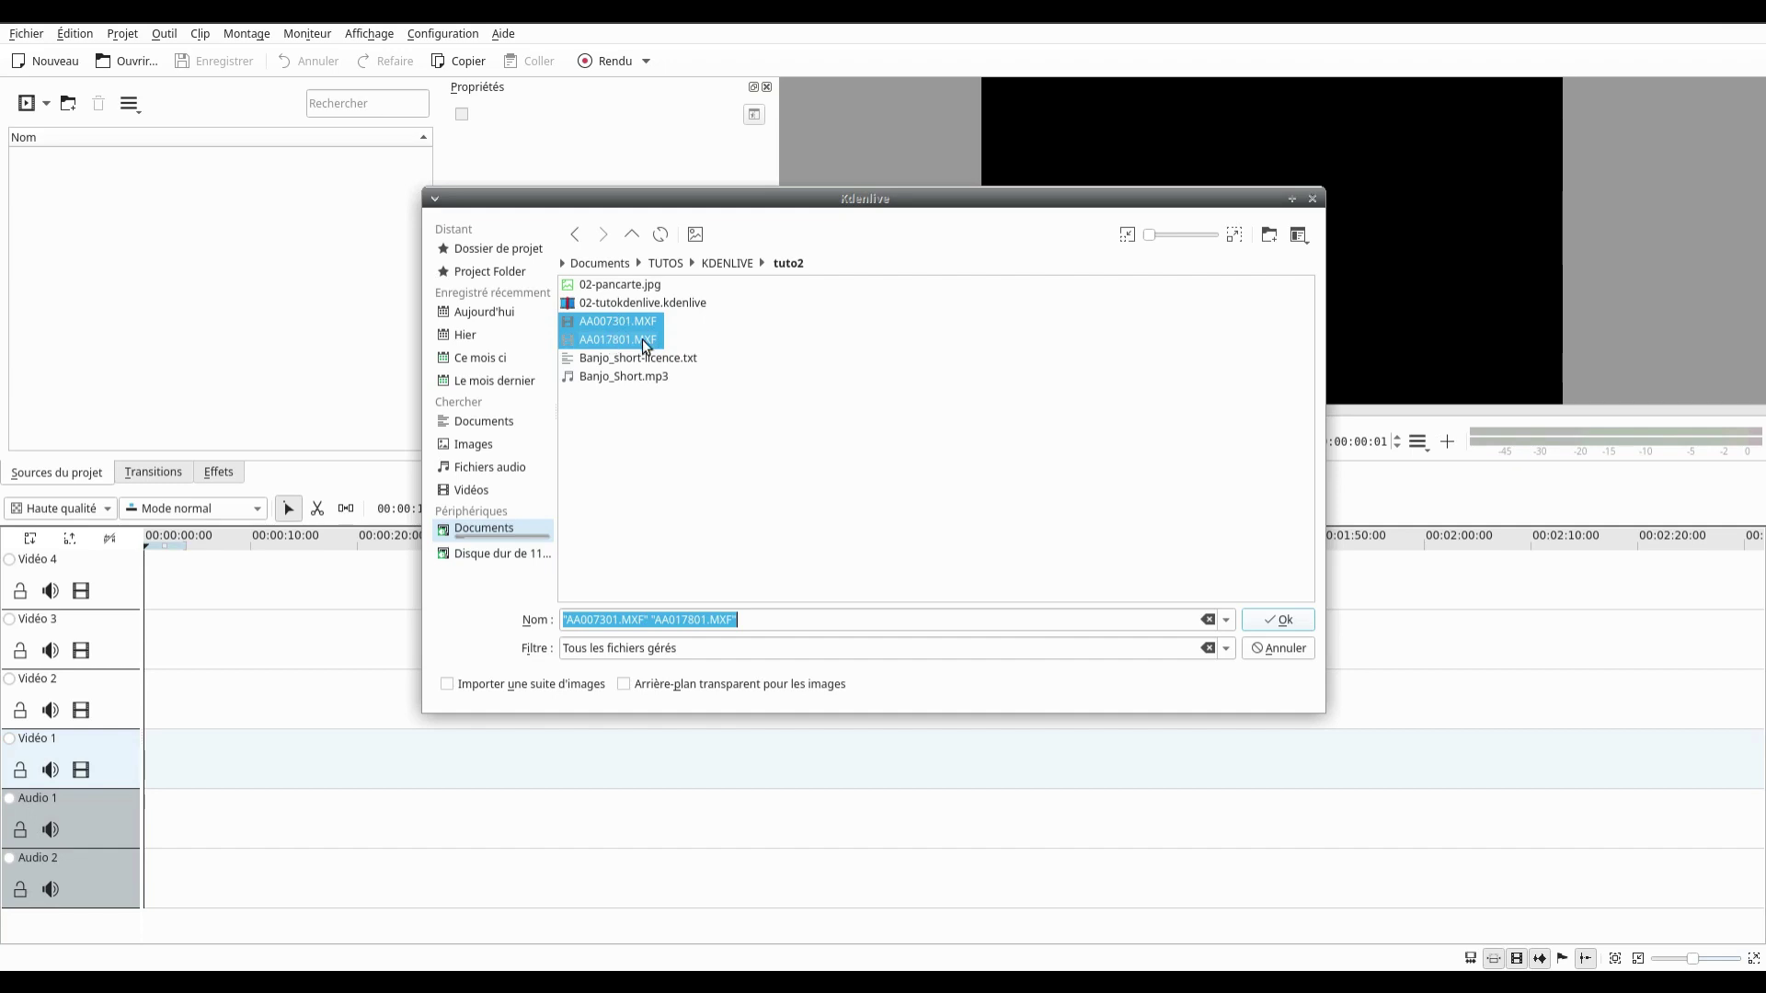
click(1284, 620)
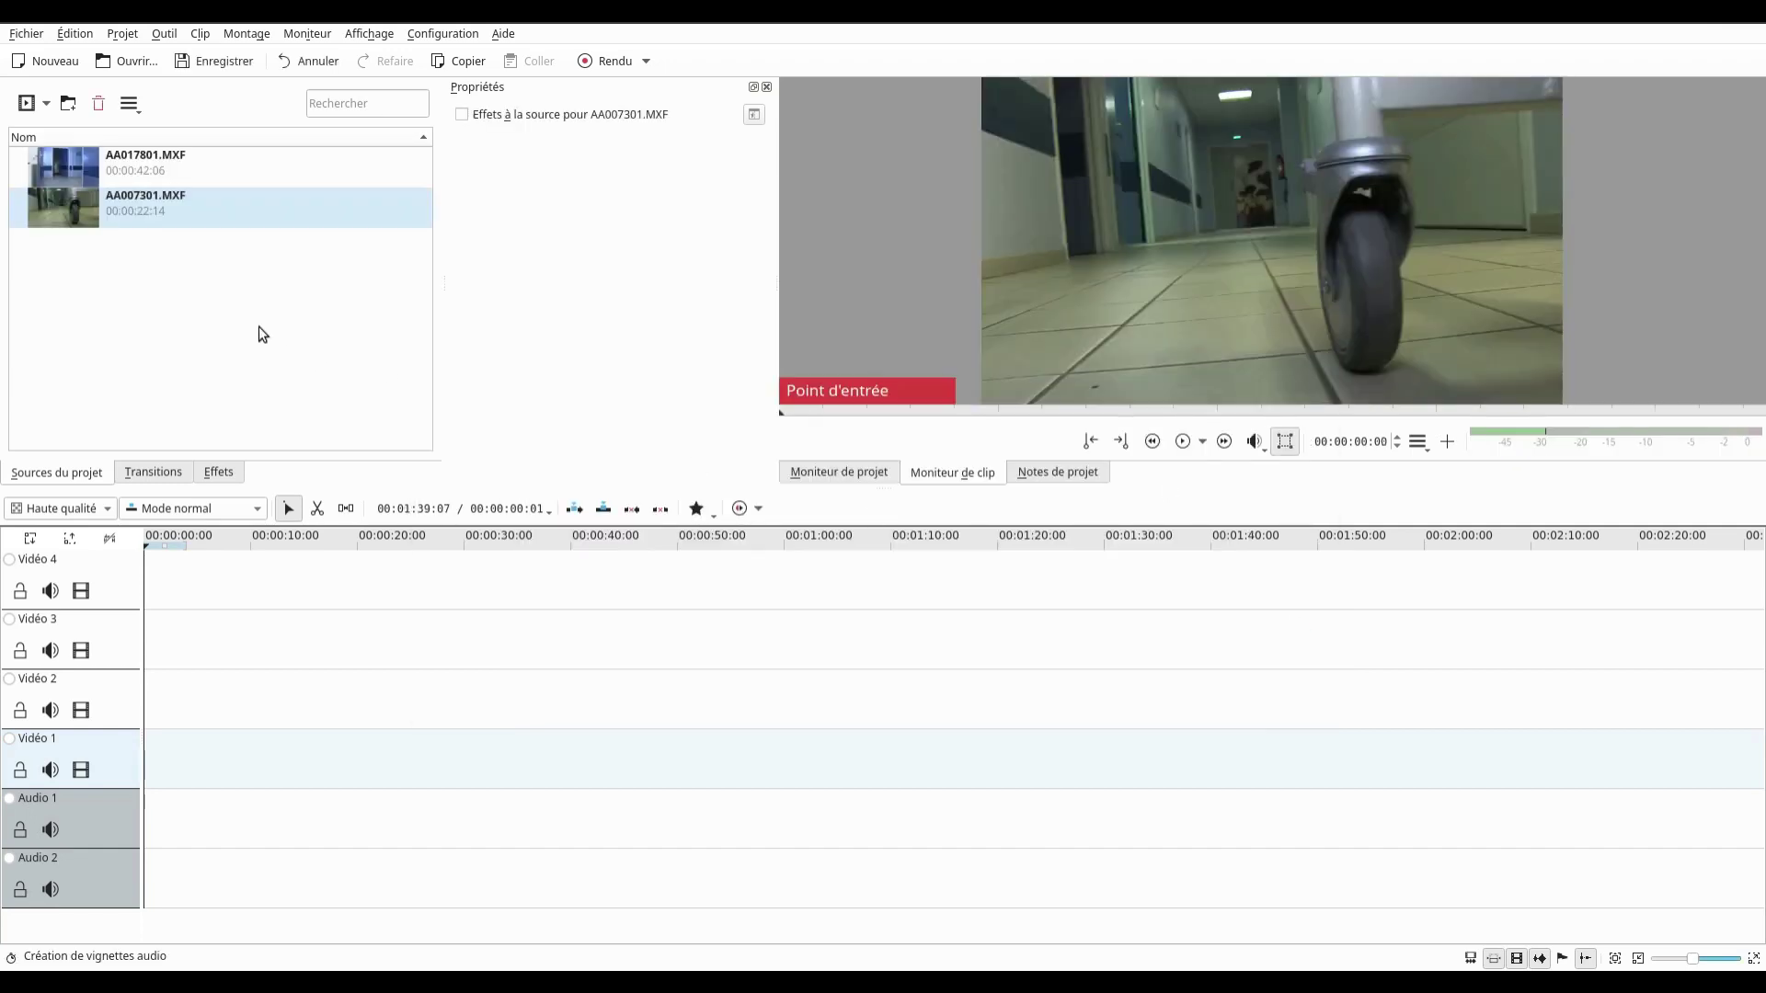
- Set the in point of source clip AA017801.MXF at 00:00:08:15
click(179, 162)
click(169, 206)
click(178, 169)
click(175, 214)
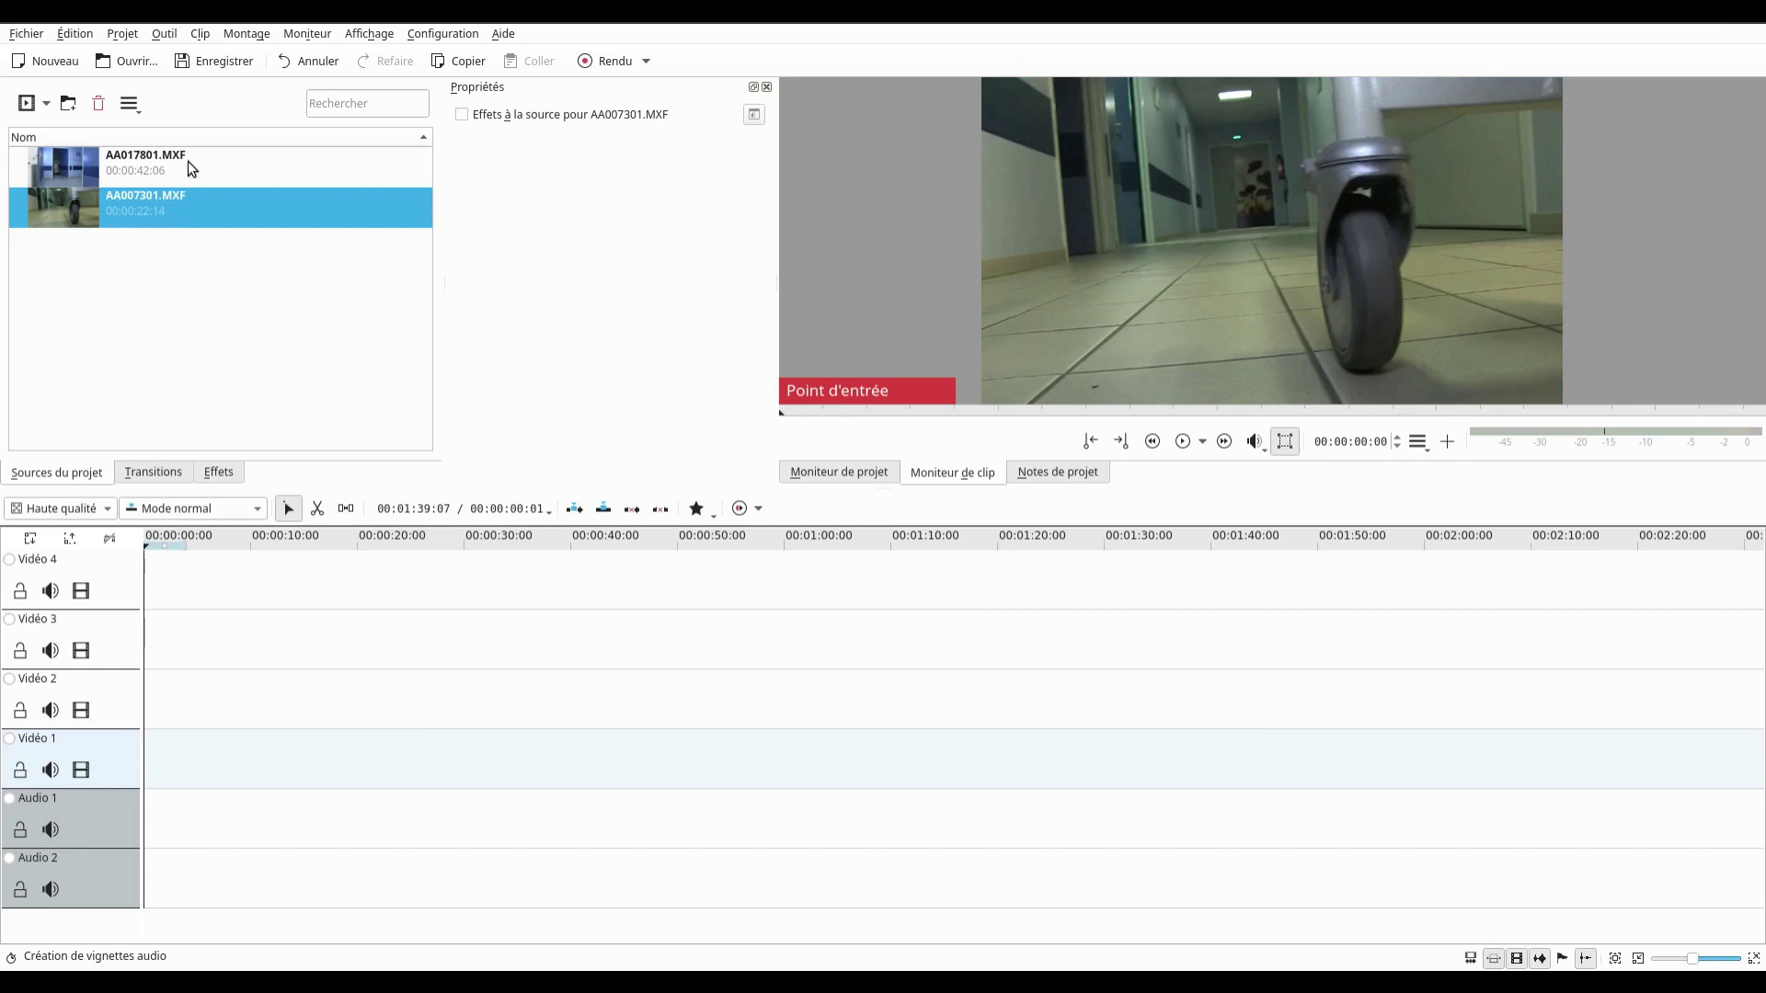
click(189, 165)
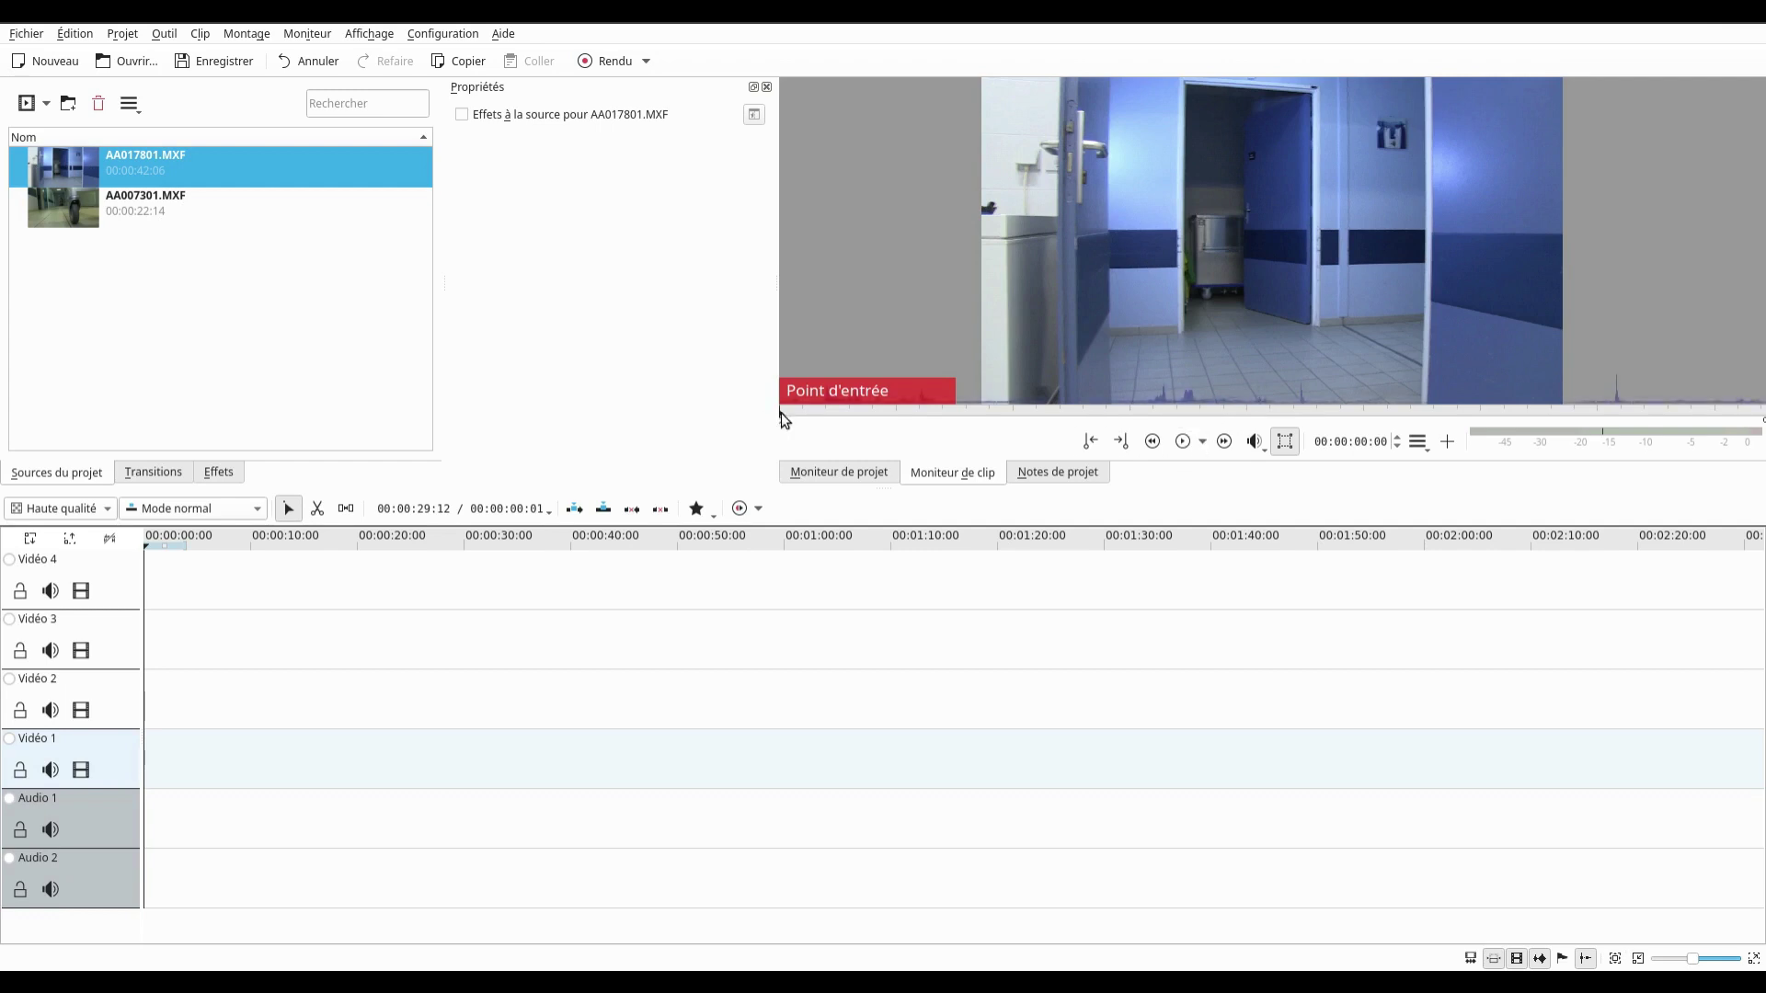
drag(781, 412, 980, 419)
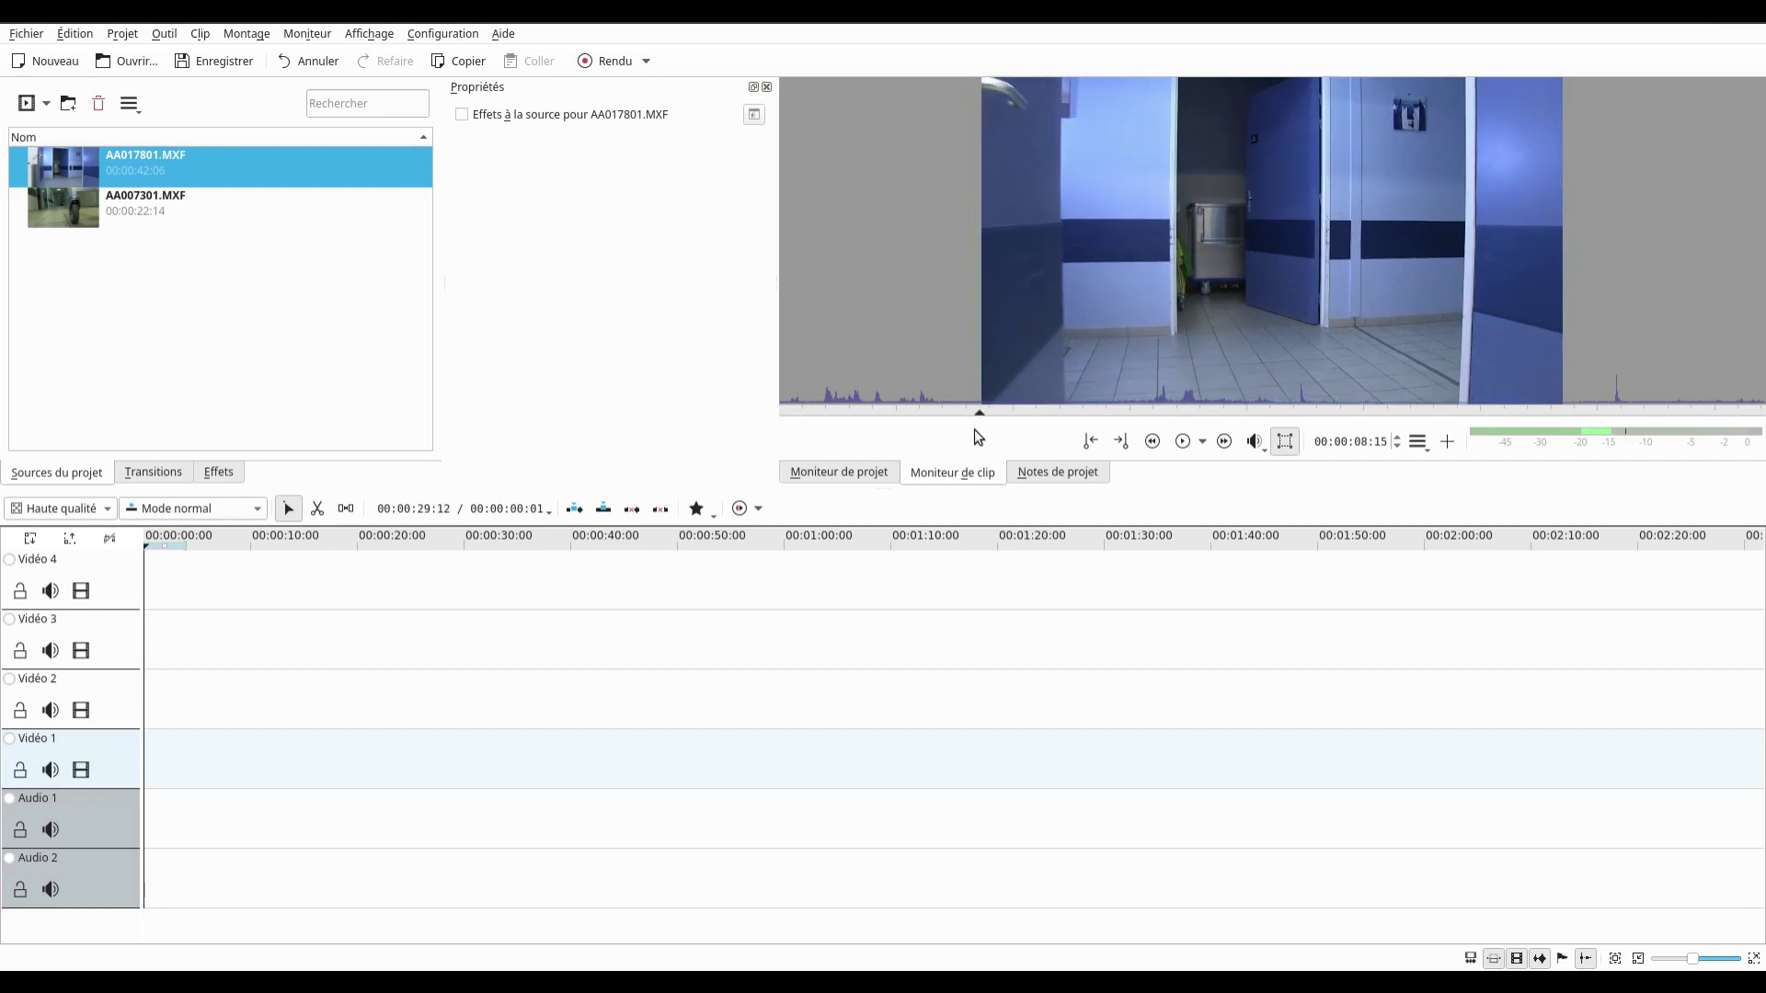
click(1090, 443)
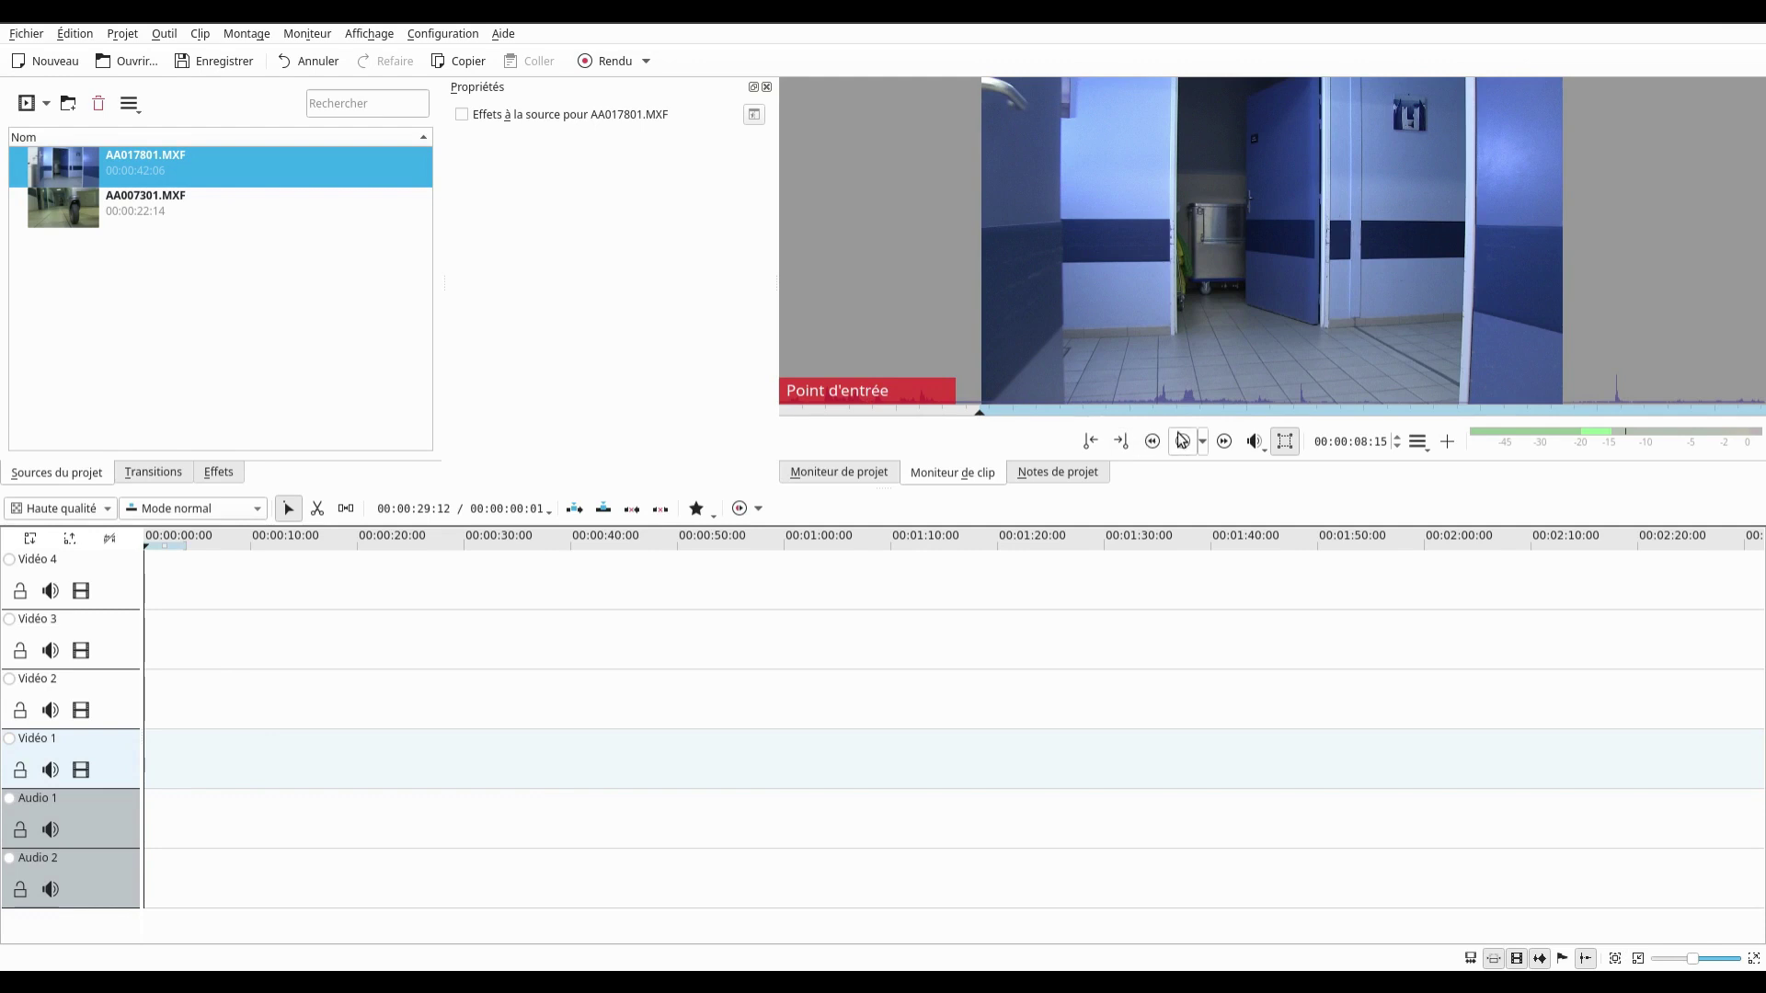
- Set the source clip's out point at 00:00:22:03 and place the marked segment on track Vidéo 3 at 00:00:44:05
mouse_move(981, 421)
mouse_down()
mouse_move(1331, 432)
mouse_move(981, 443)
mouse_up()
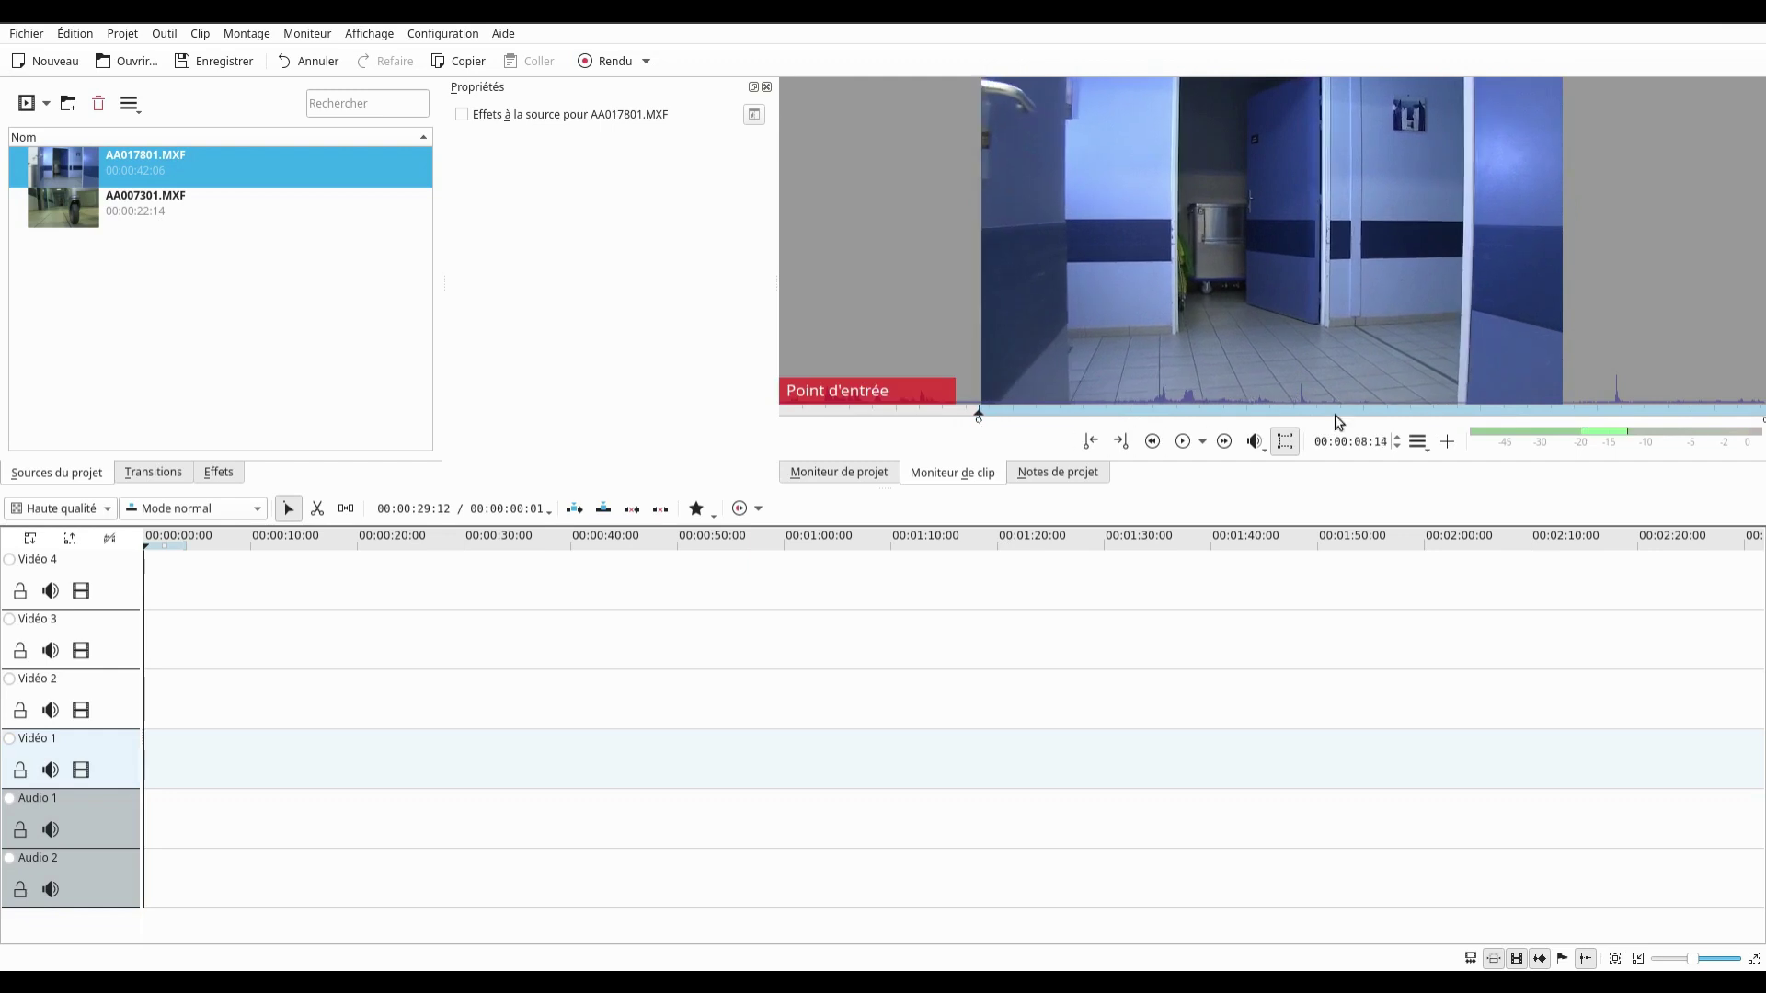
drag(1449, 411, 1295, 423)
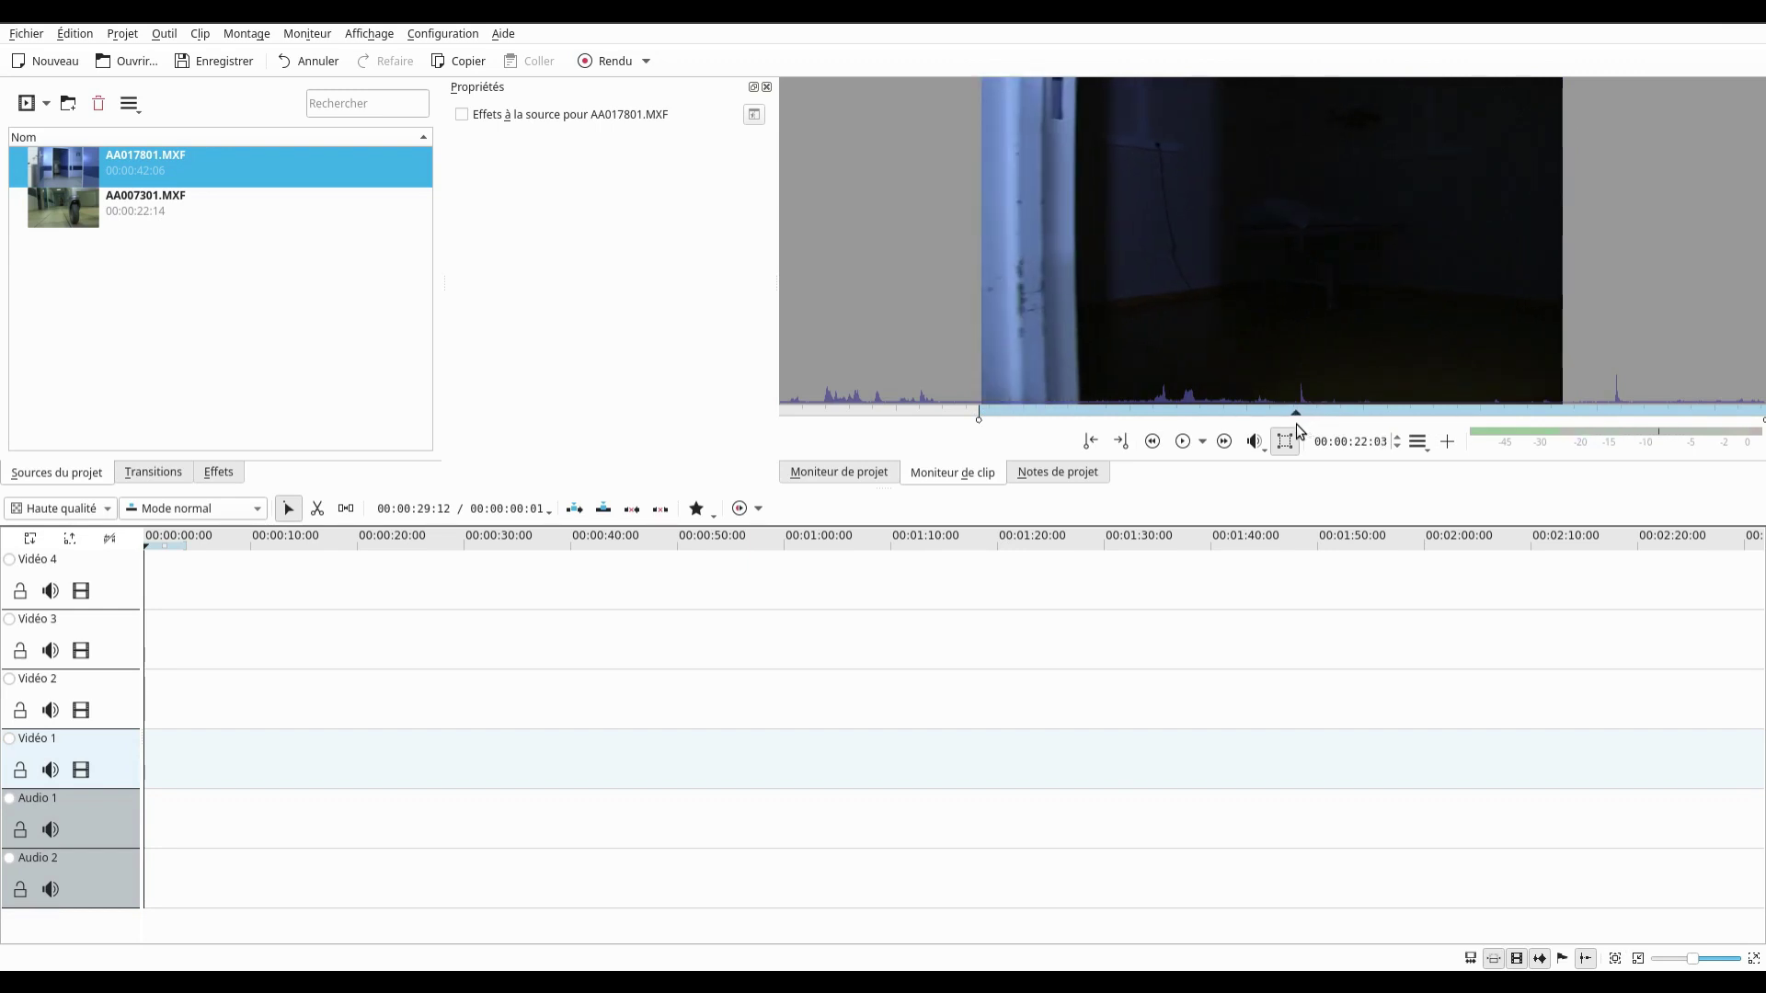
click(1121, 441)
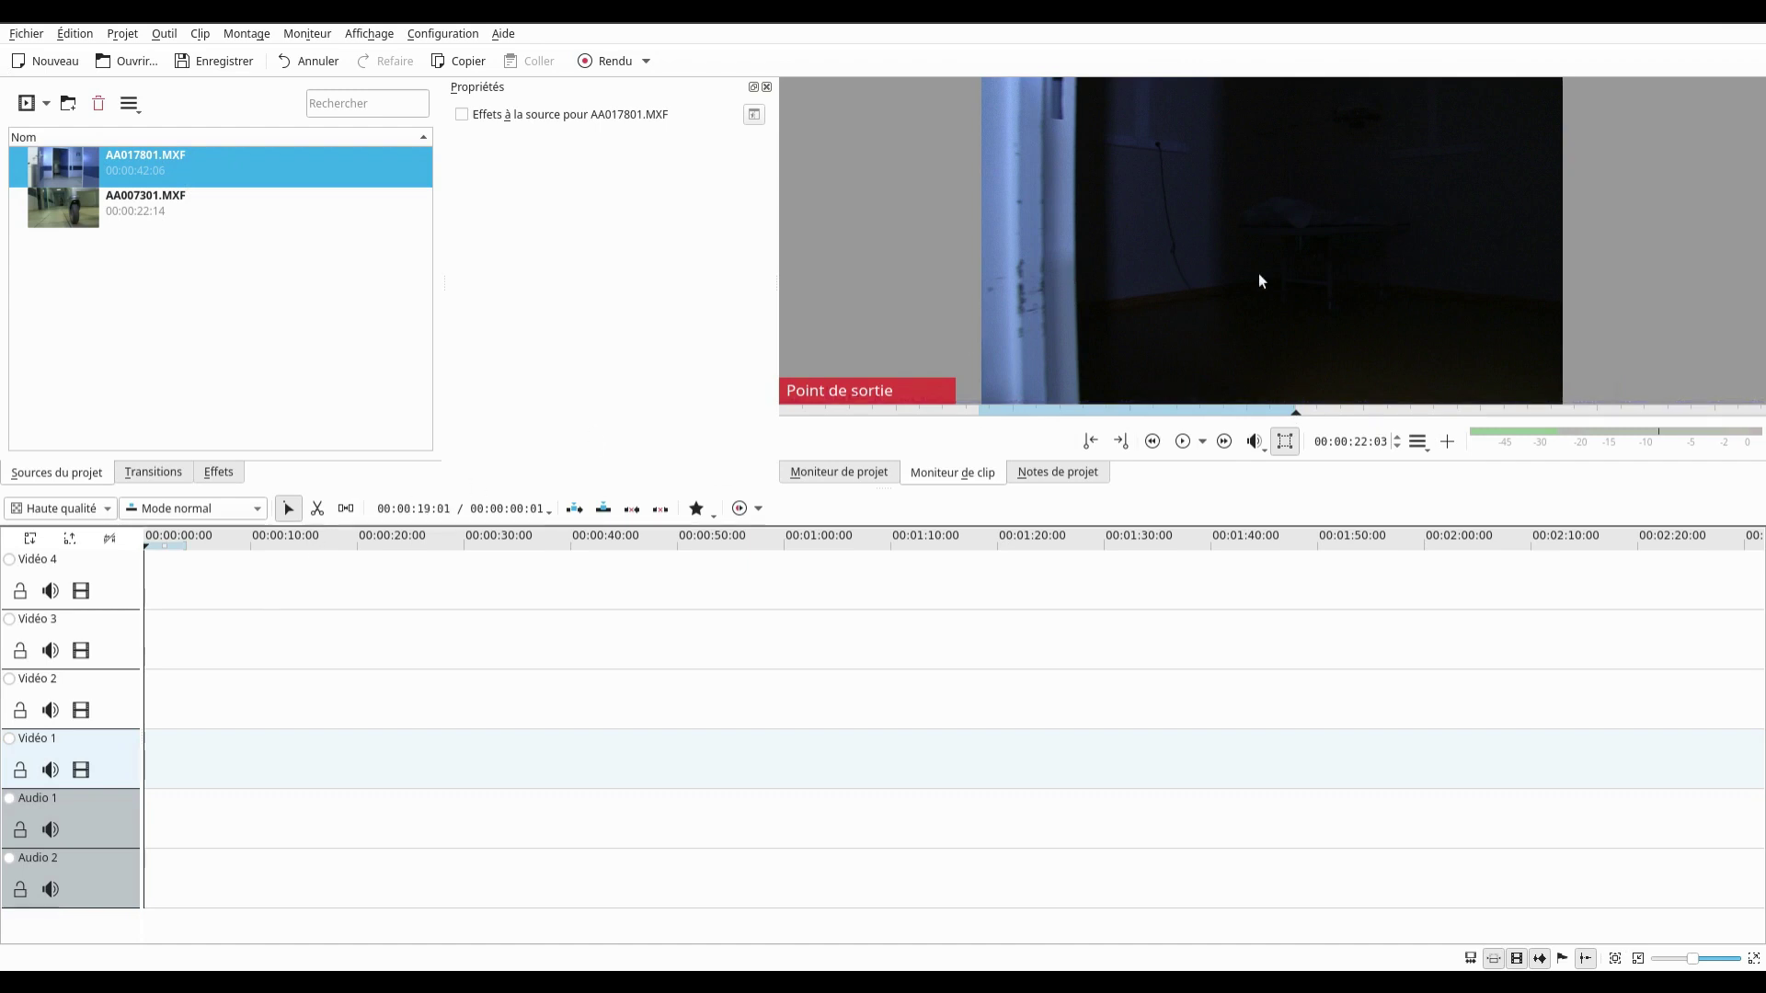
drag(1128, 386, 618, 639)
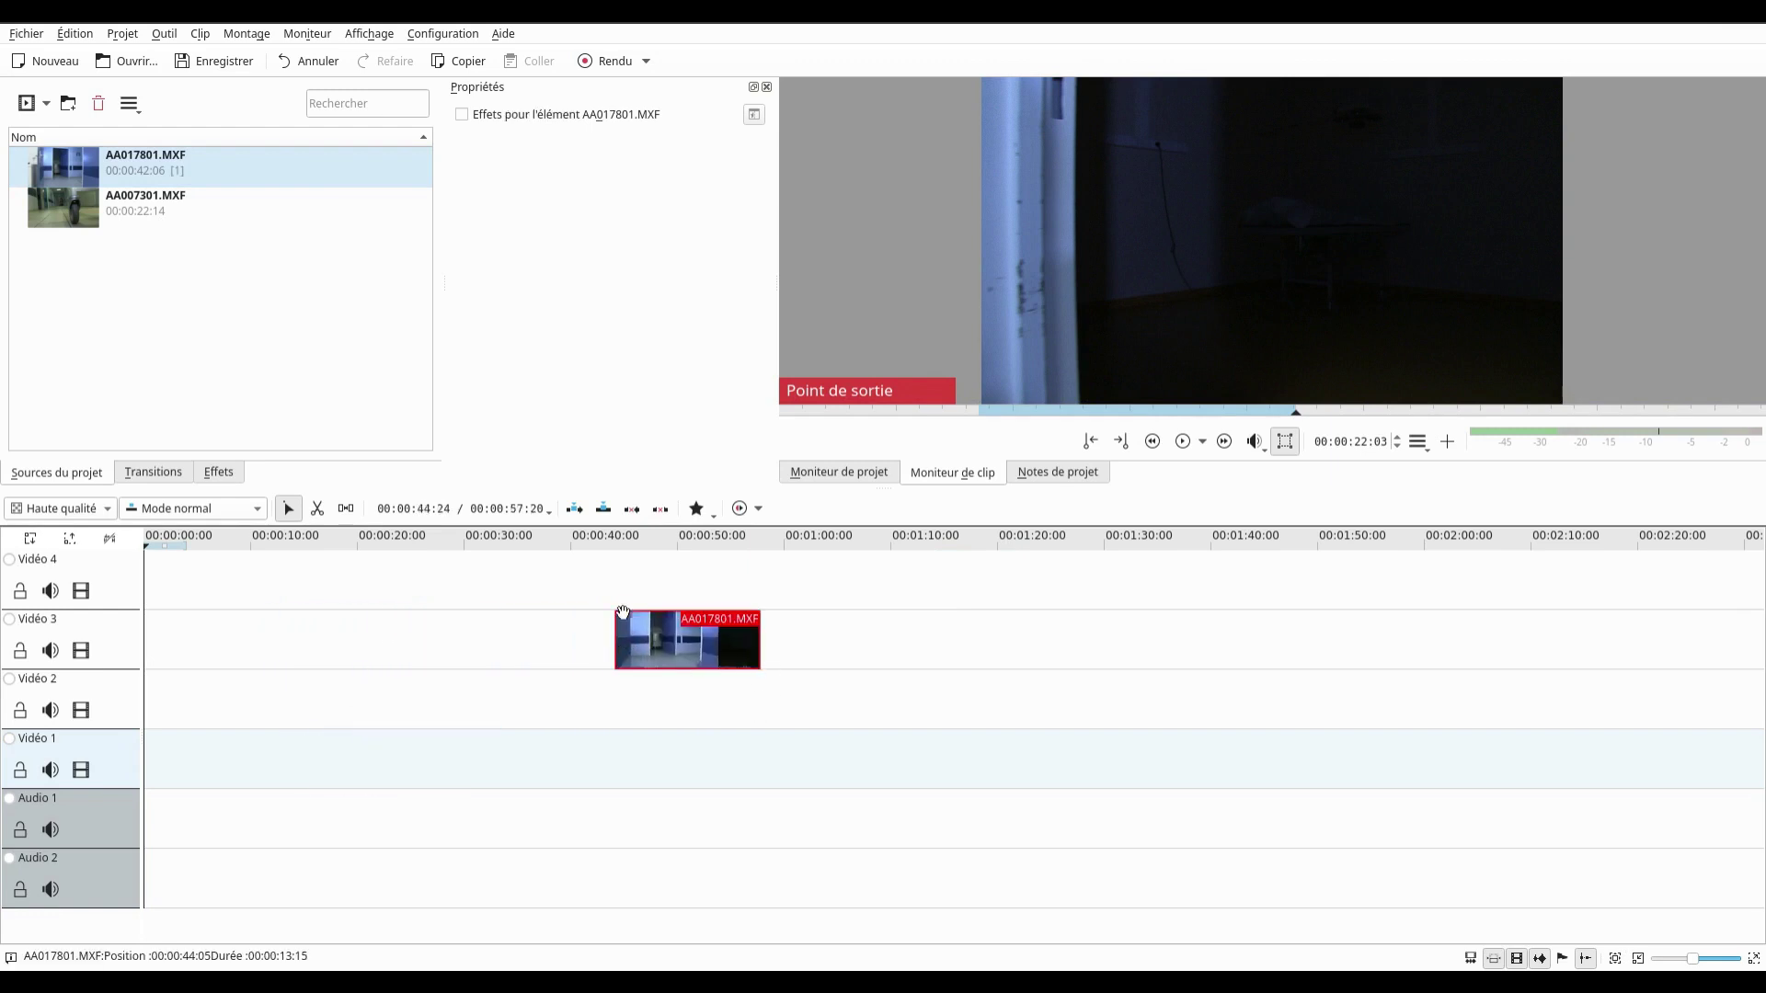
- Play the Vidéo 3 clip from near its start in the project monitor and check the volume control
click(618, 547)
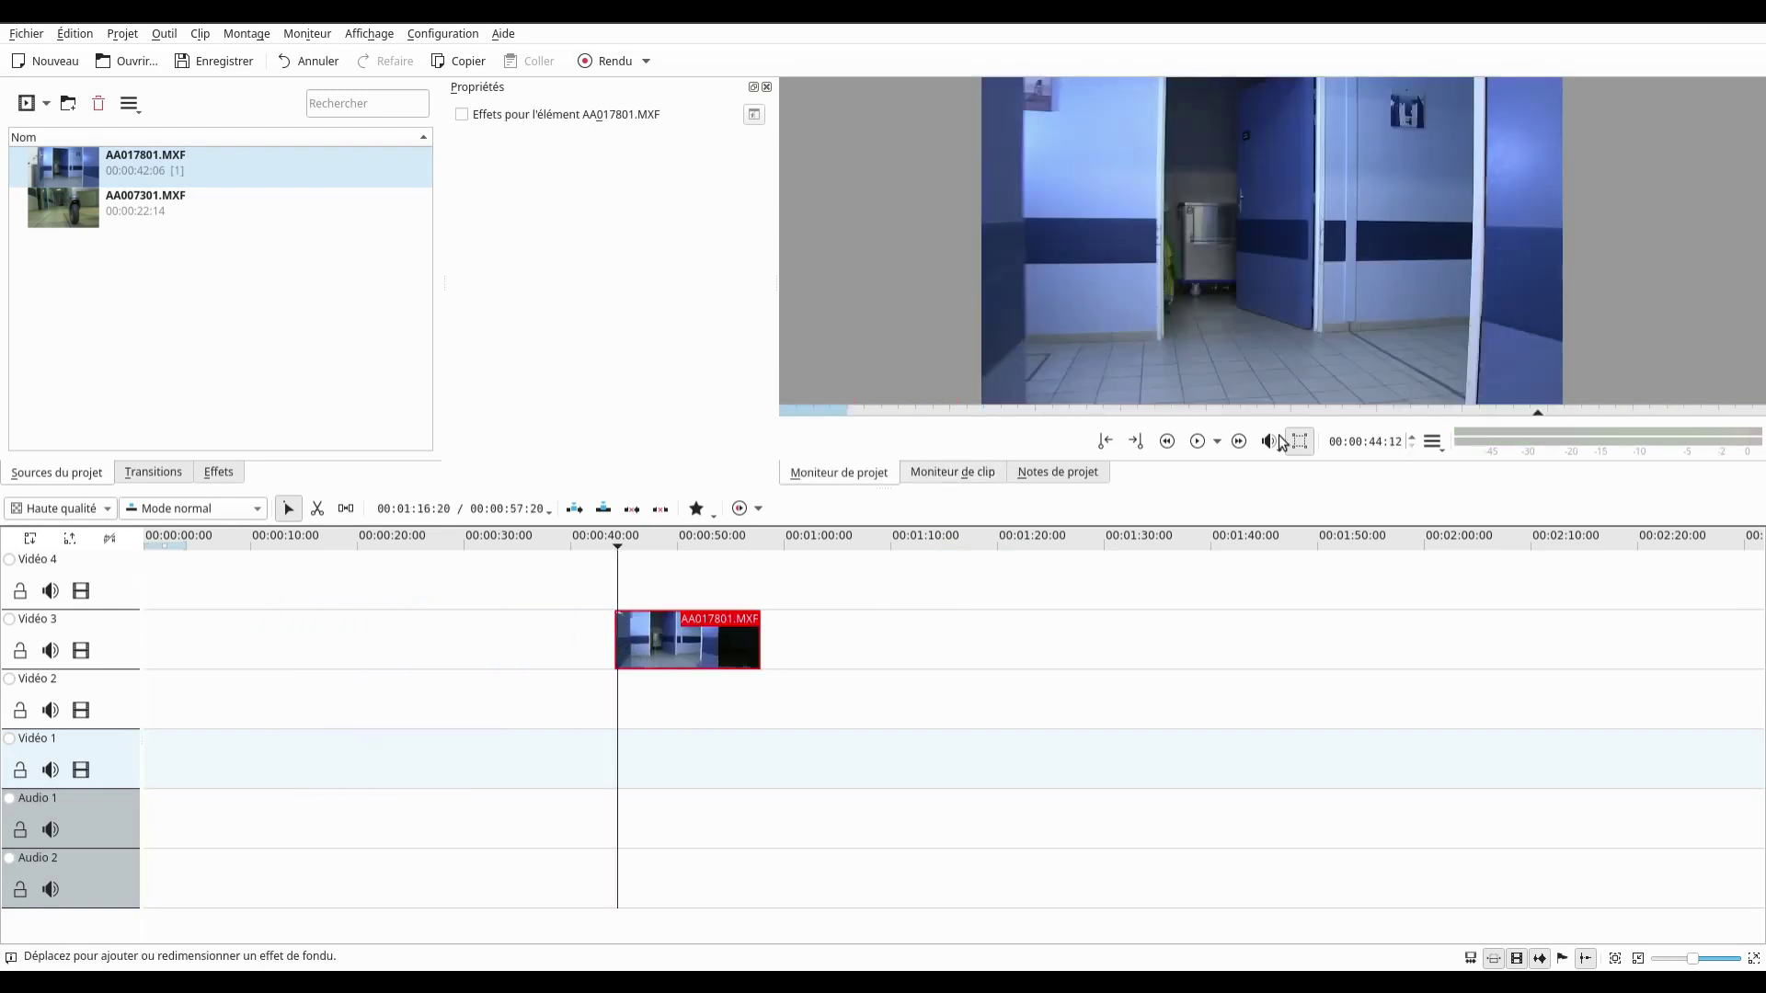
click(1199, 442)
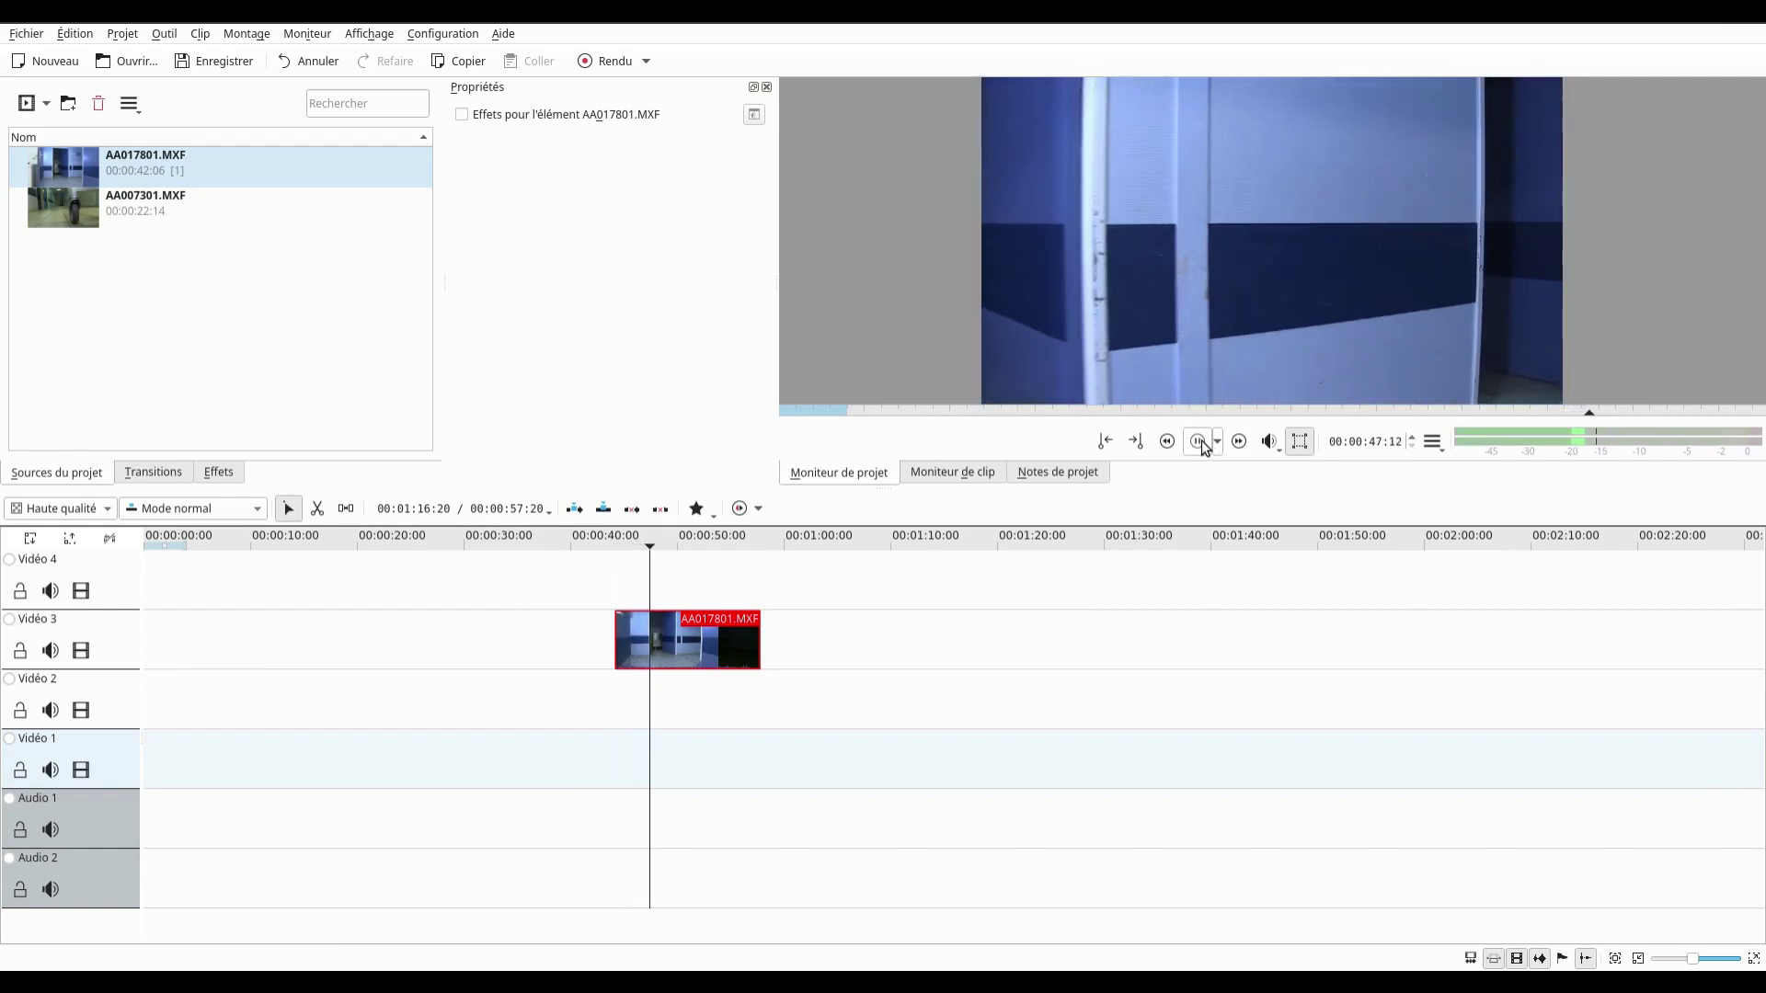
click(1200, 442)
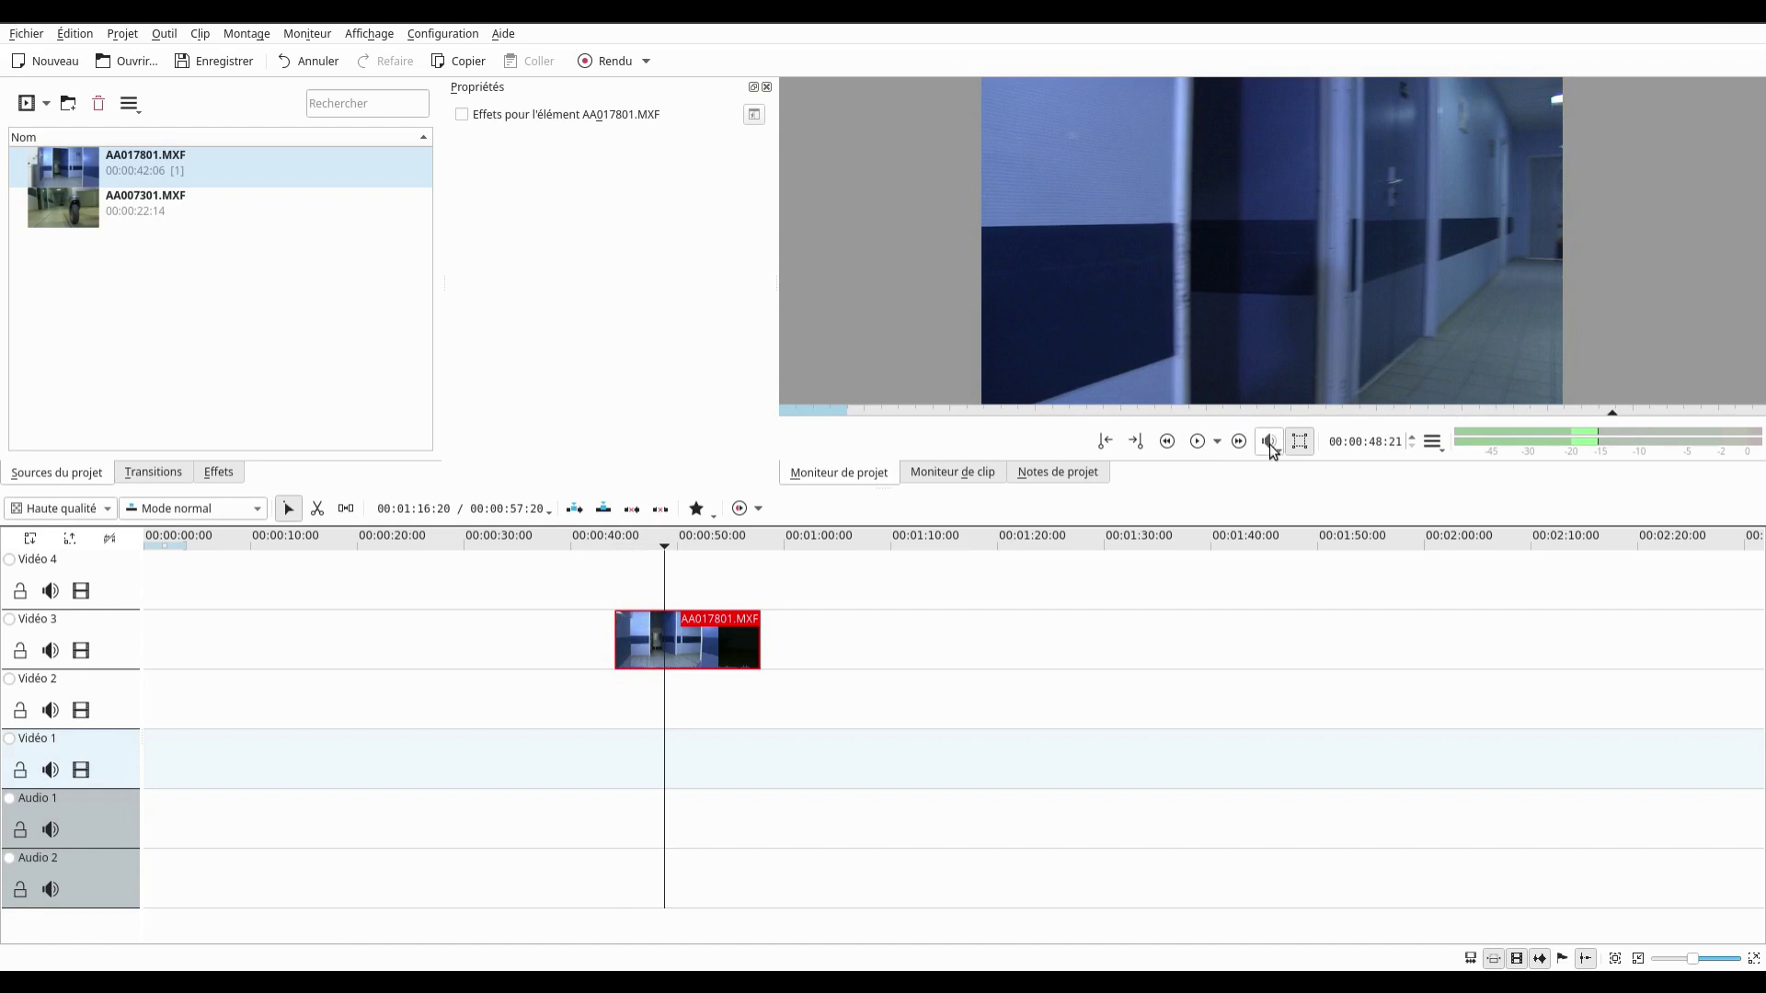
click(1269, 442)
drag(1262, 467, 1262, 512)
click(1198, 446)
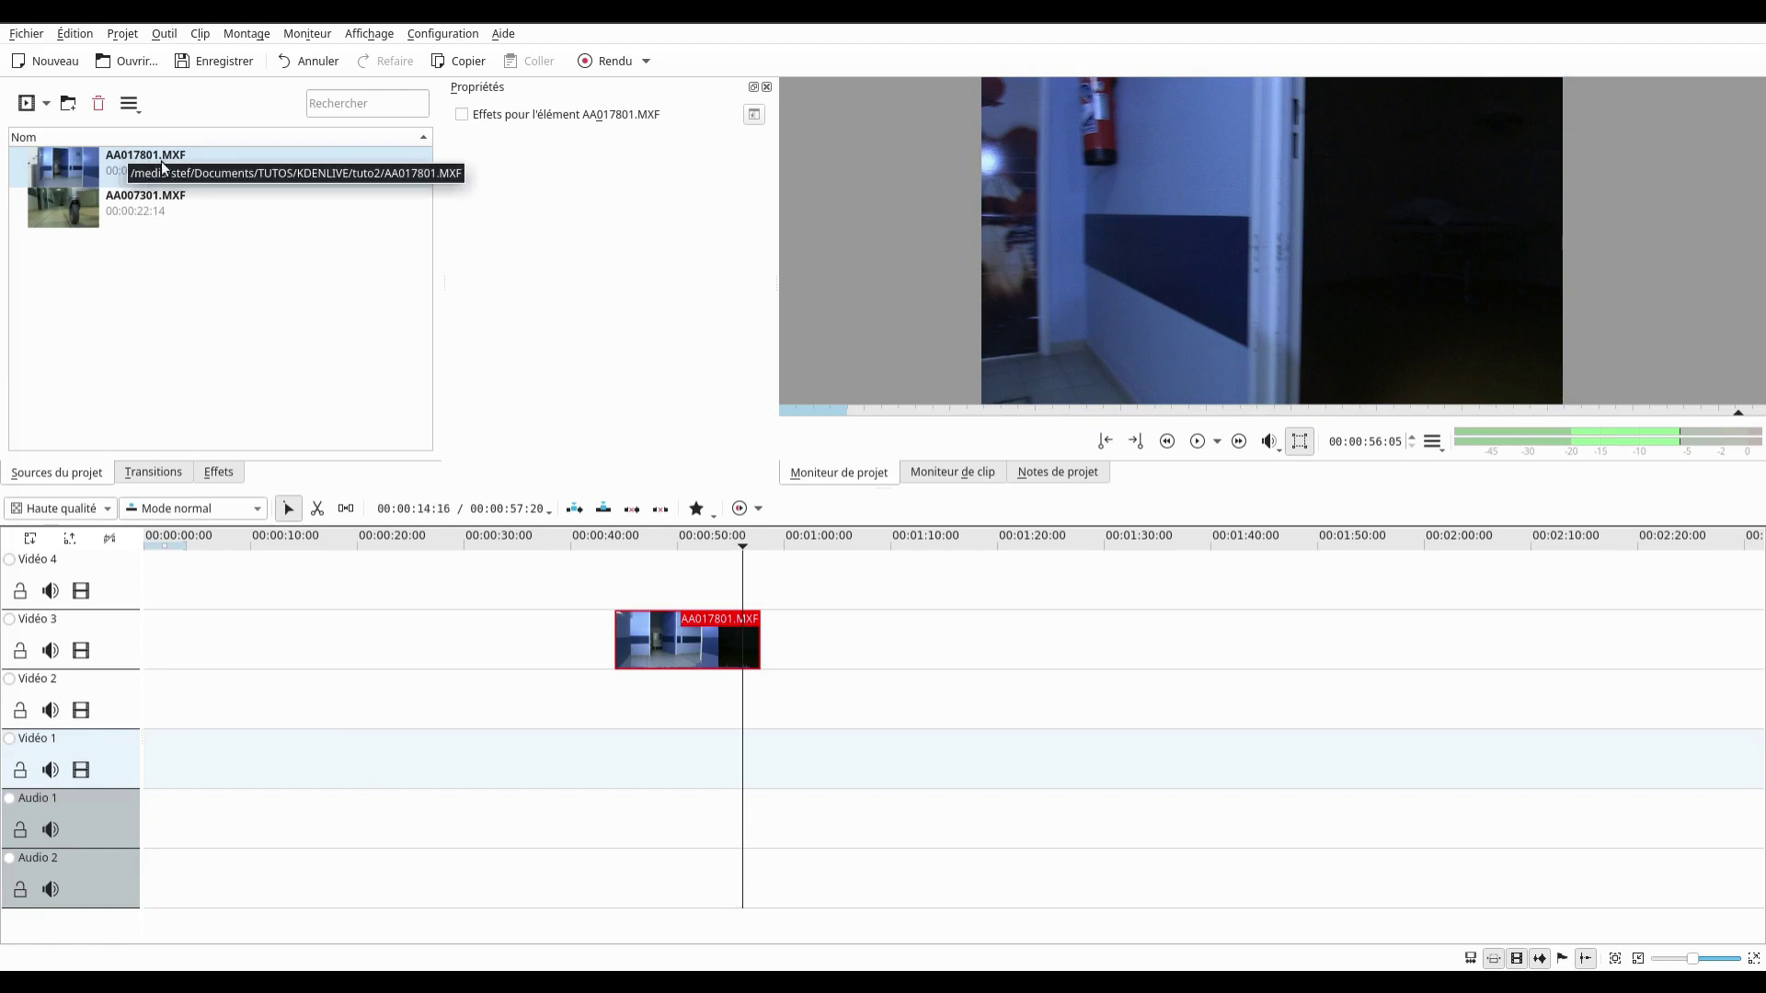
- Place the full AA017801.MXF clip on track Vidéo 2 at about 00:01:13 and trim its start to 00:01:18:15
click(136, 160)
drag(135, 162, 925, 701)
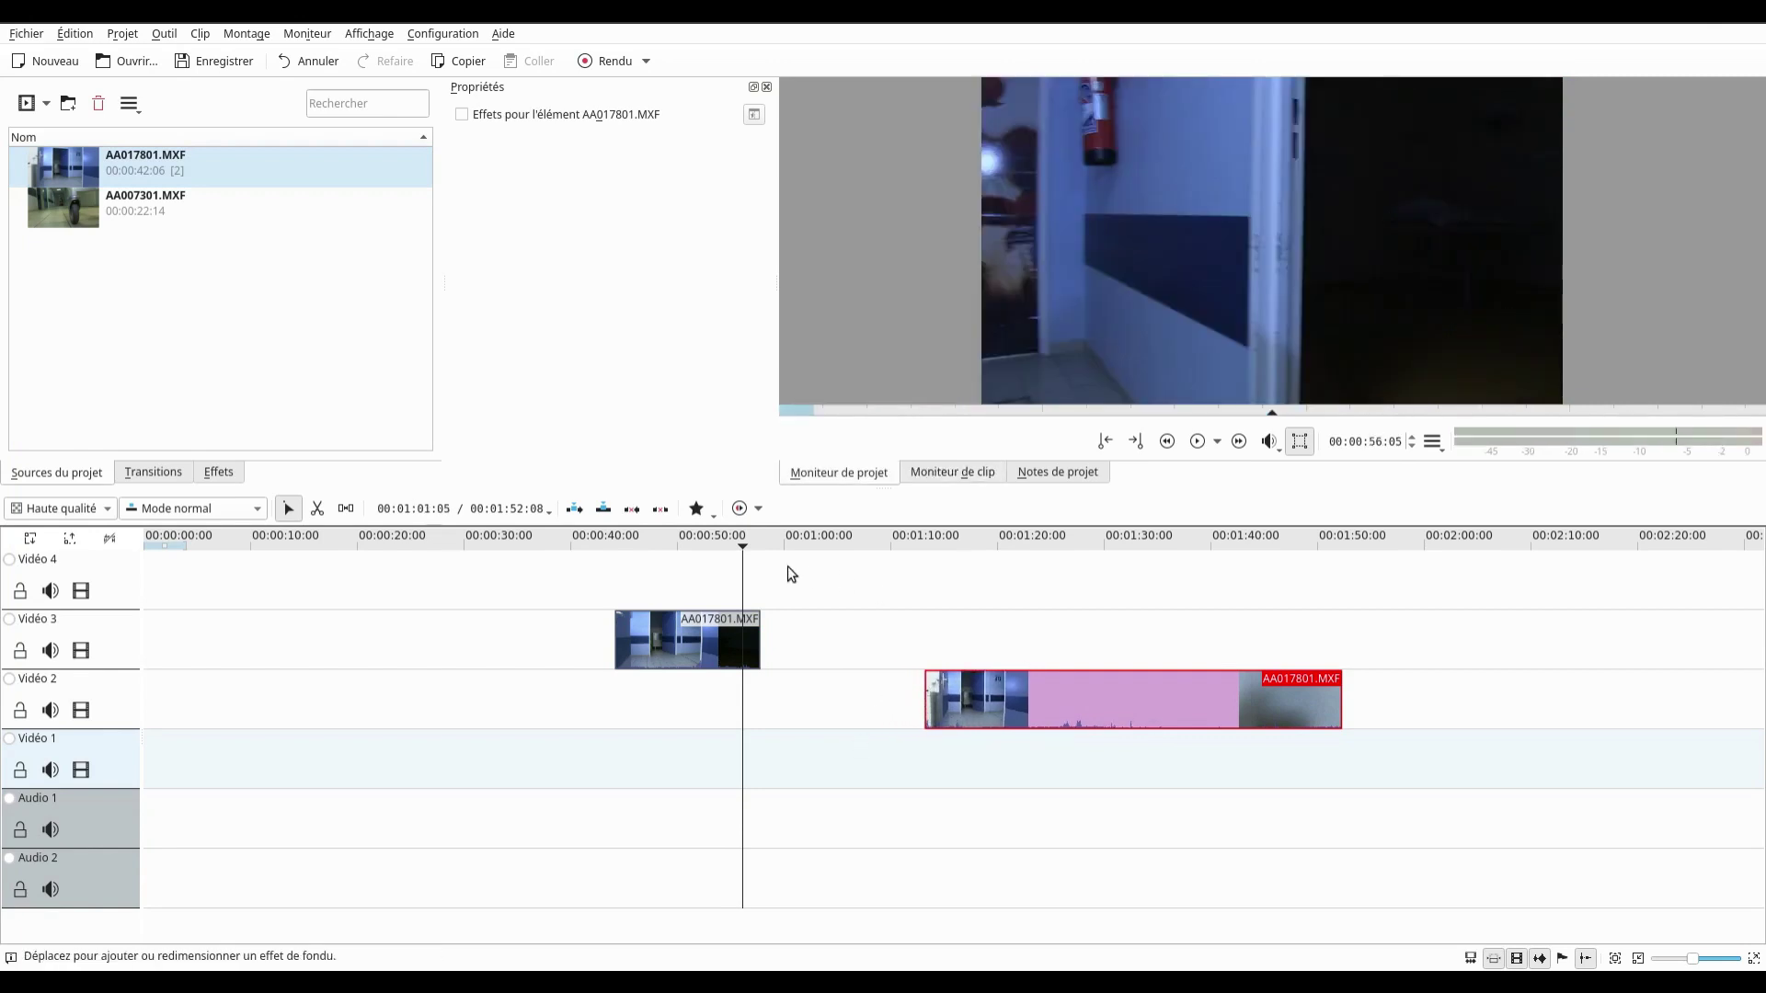
drag(745, 553, 984, 572)
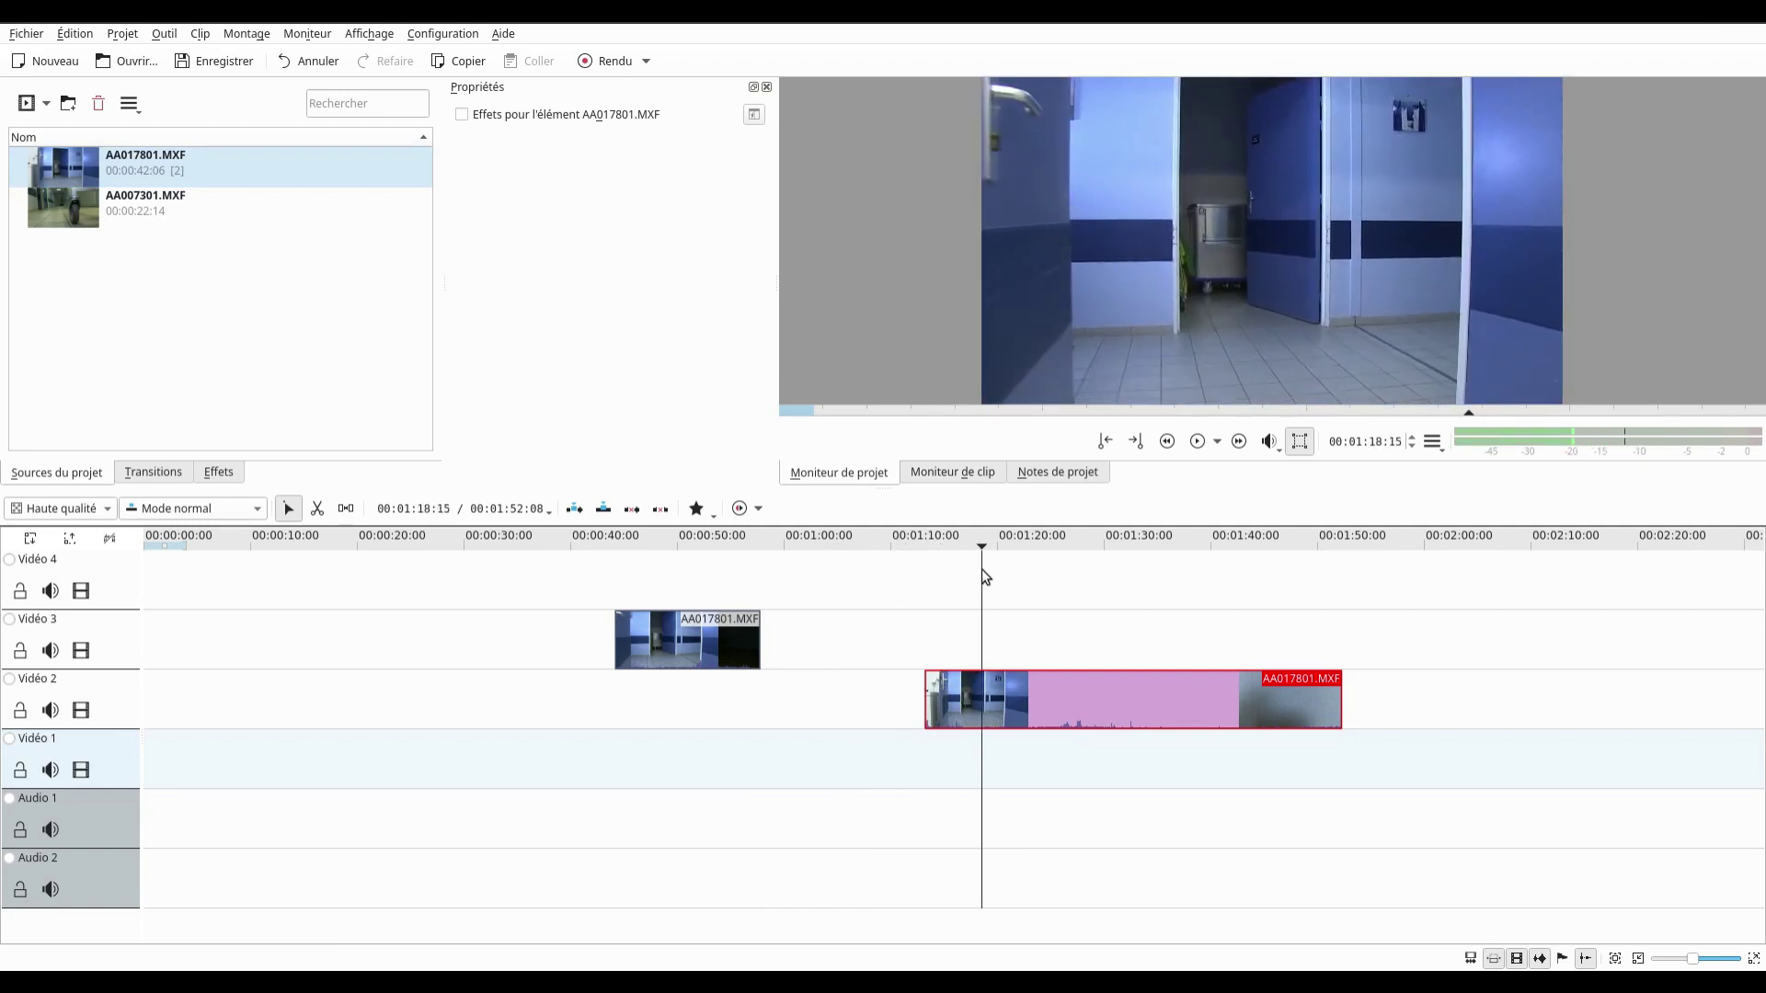
drag(927, 685, 980, 705)
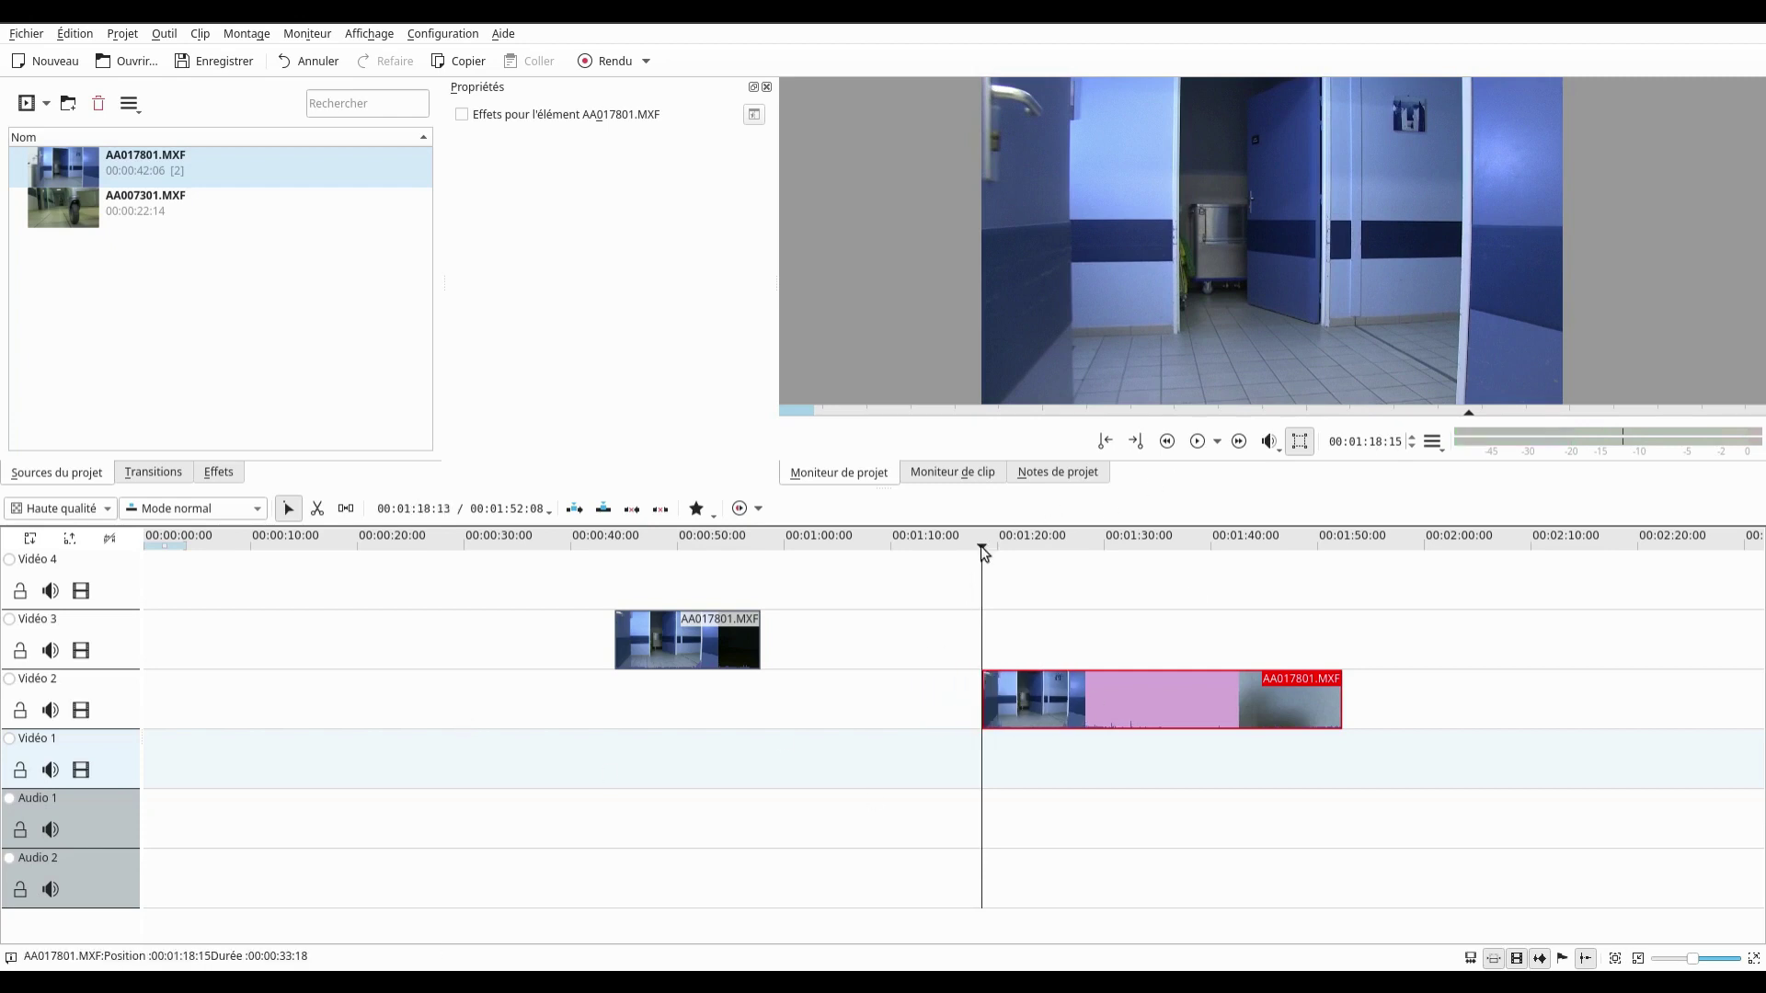
- Trim the end of the Vidéo 2 clip to 00:01:32:16 and move the Vidéo 3 clip earlier to about 00:00:19
click(980, 549)
drag(982, 552, 1135, 570)
drag(1337, 711, 1131, 716)
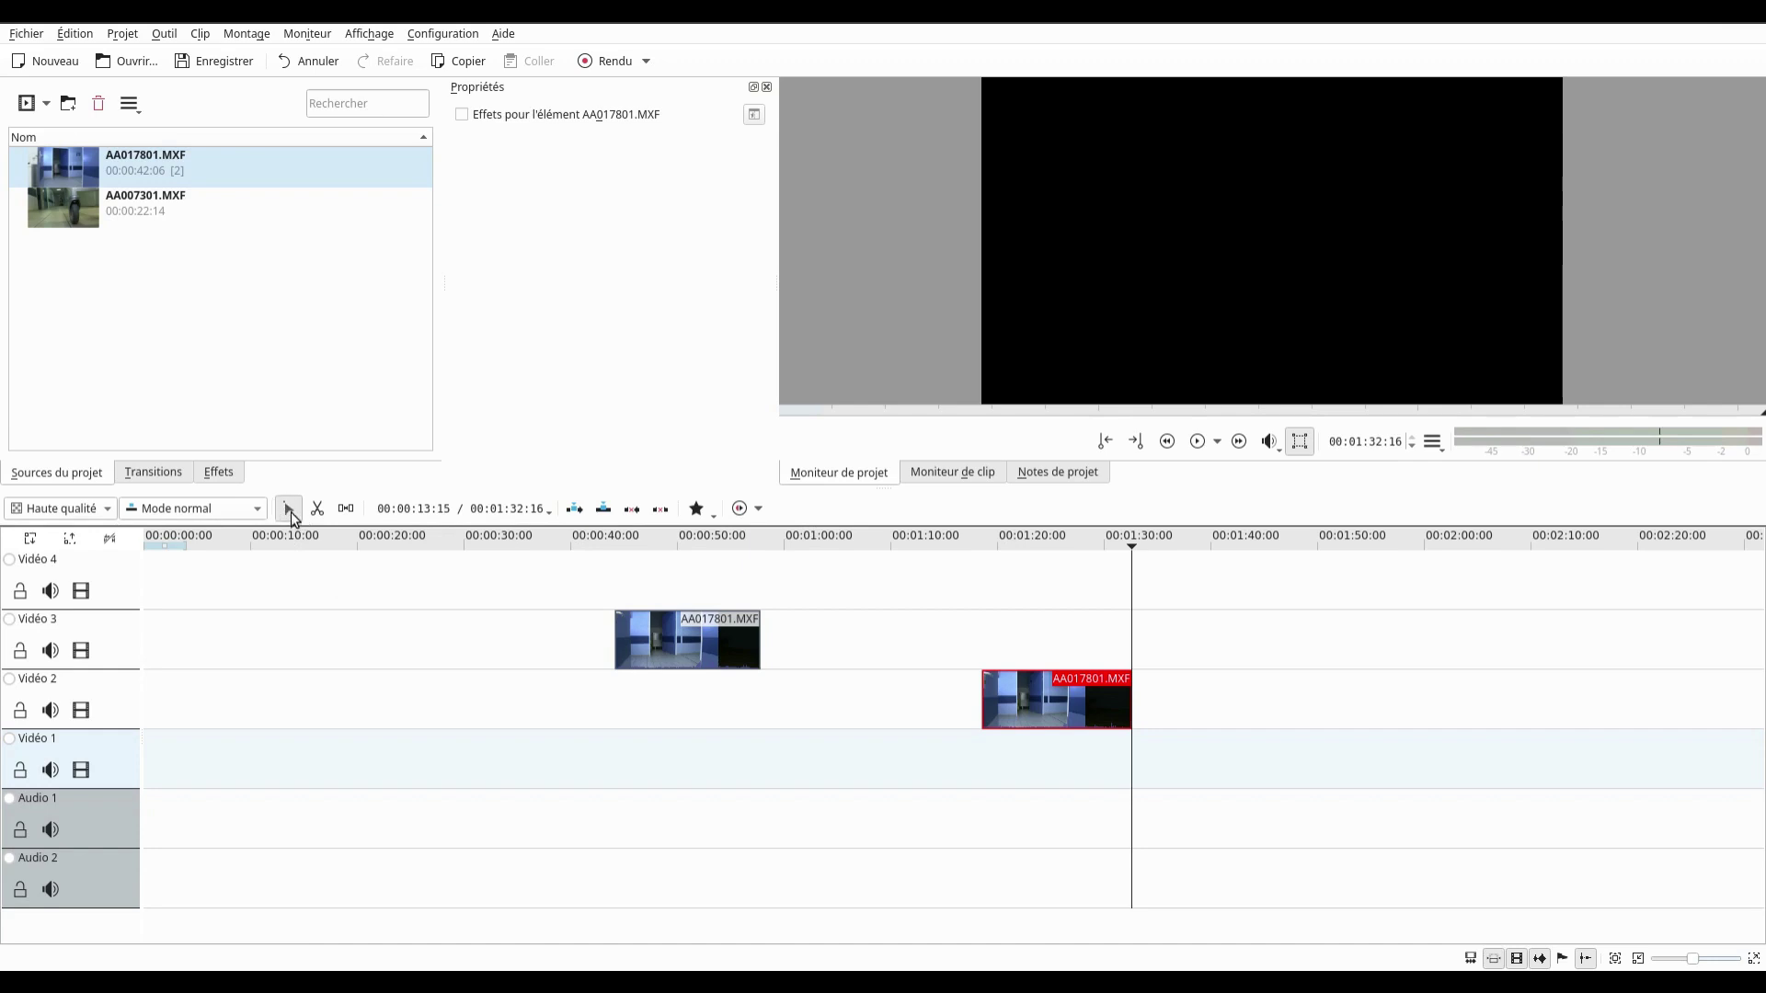
drag(661, 649, 394, 643)
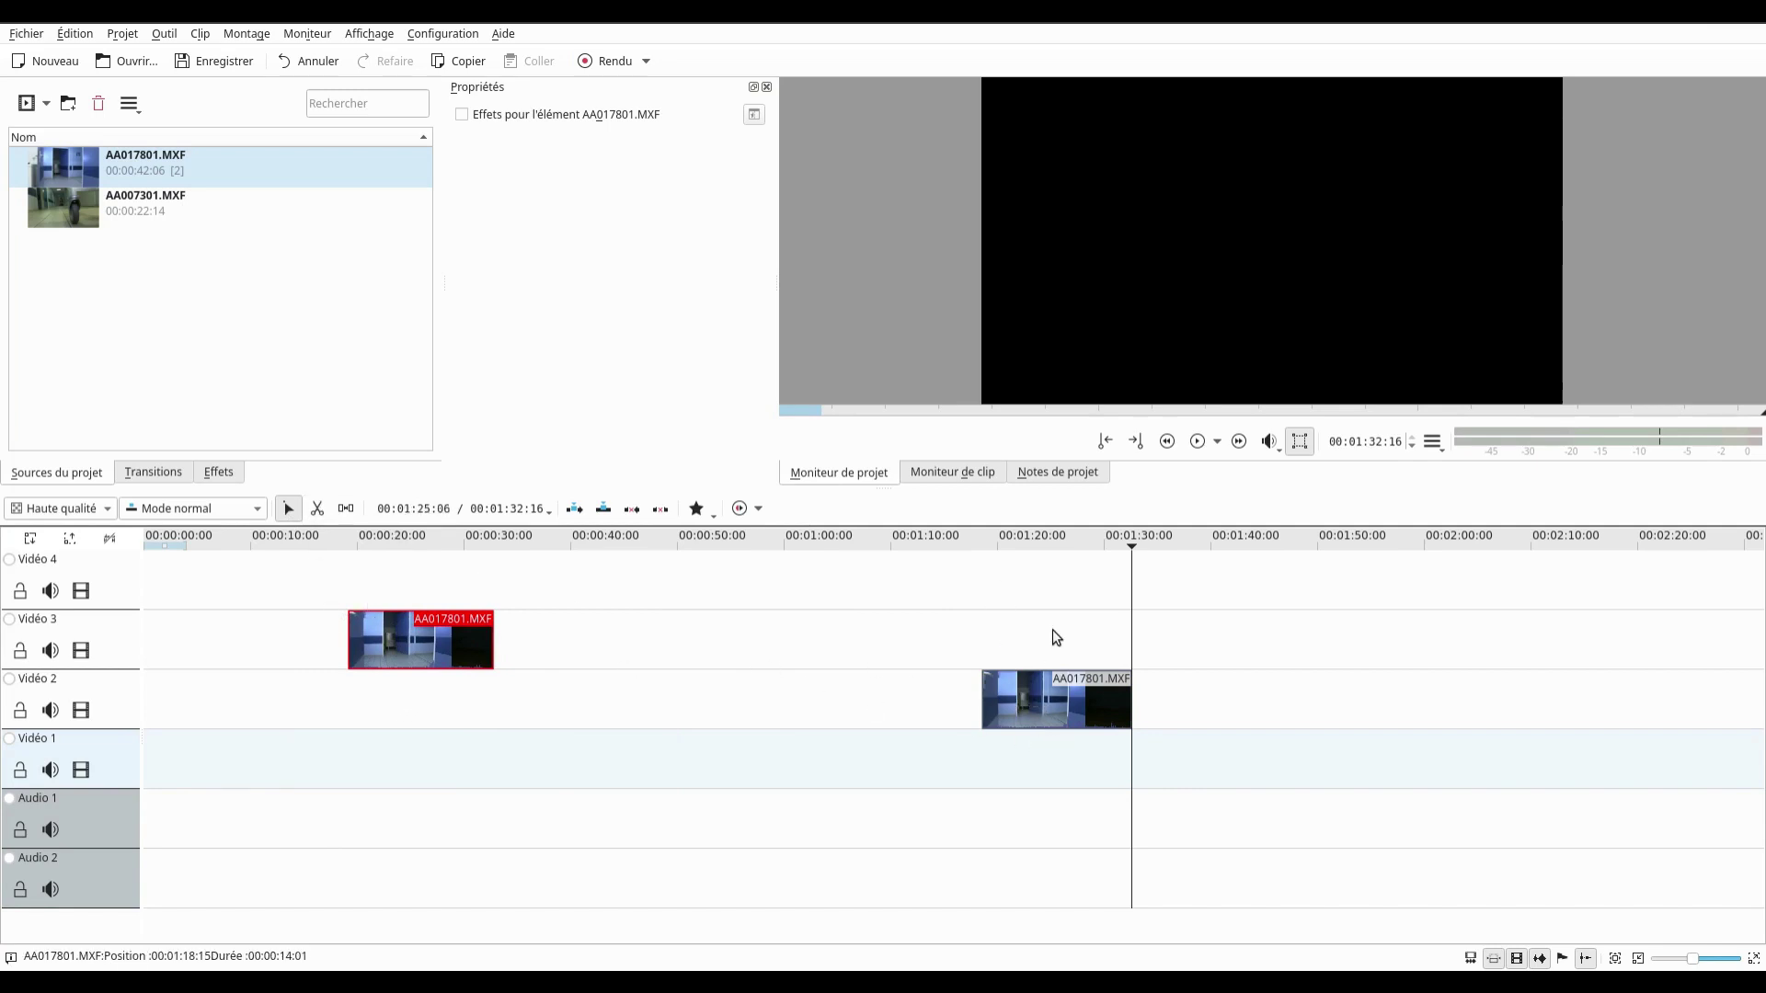
- Split the Vidéo 2 clip at 00:01:25:06 with the razor tool and select the part after the cut
drag(1133, 552, 1053, 561)
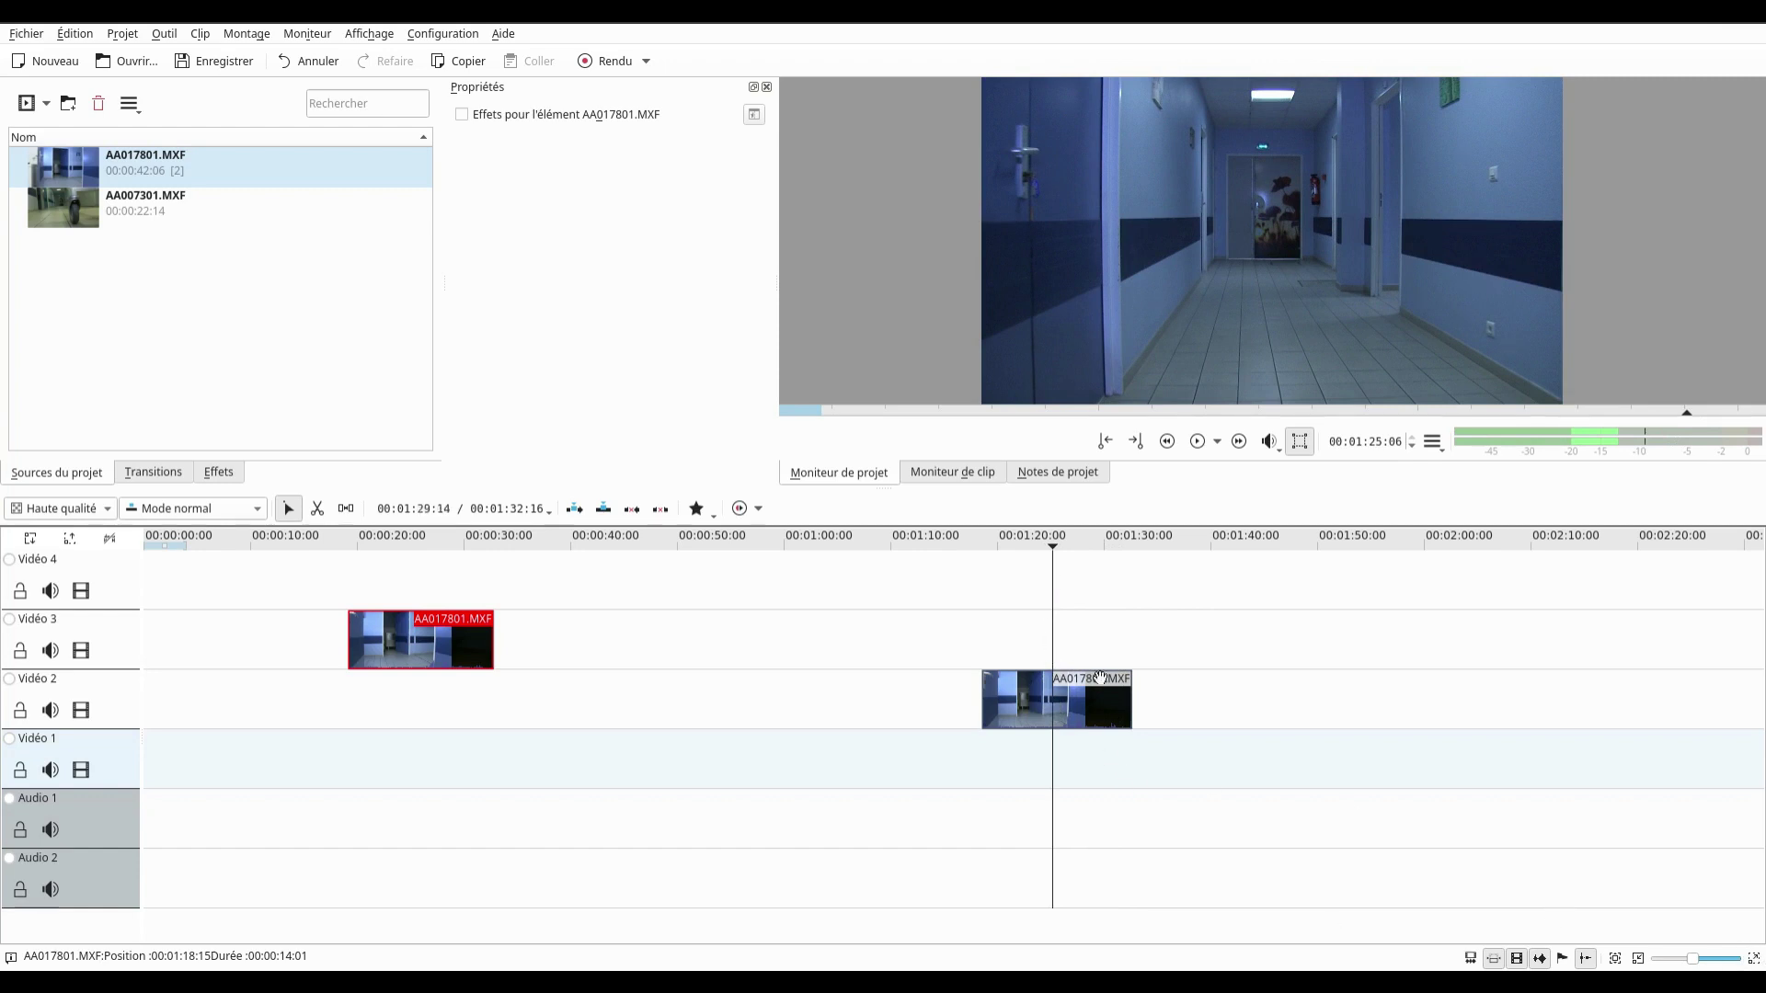
click(1754, 961)
click(1754, 961)
click(1754, 961)
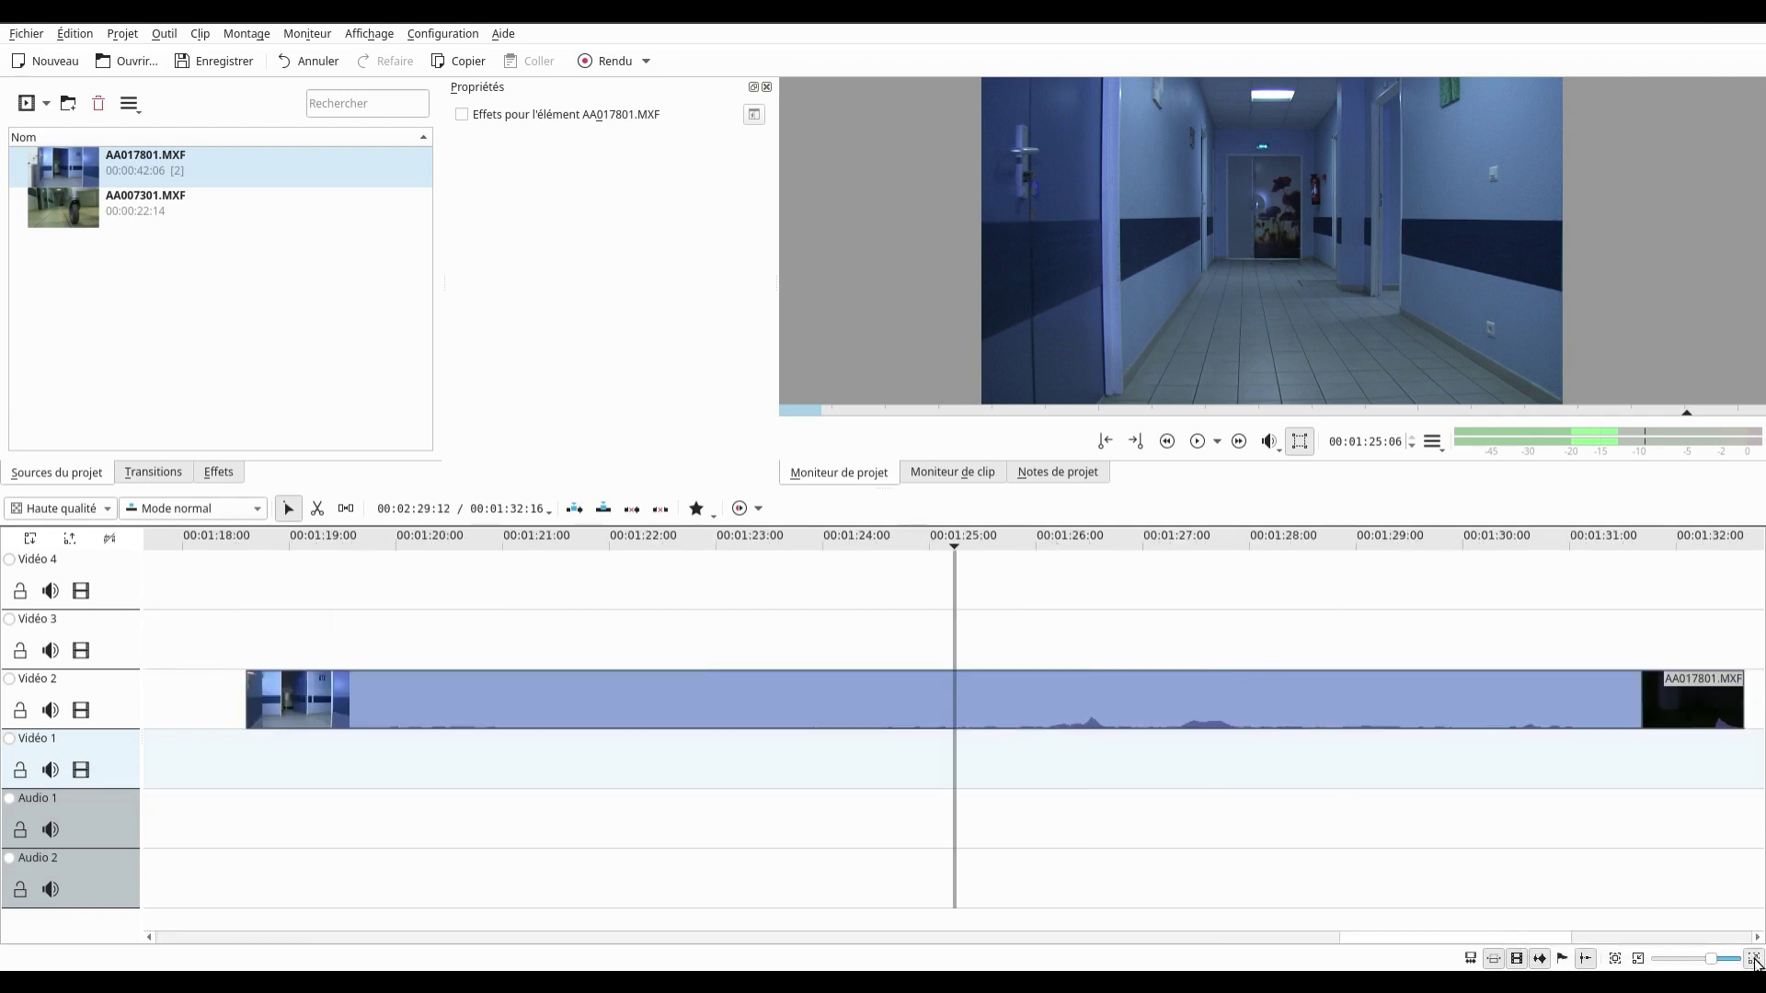
click(1754, 961)
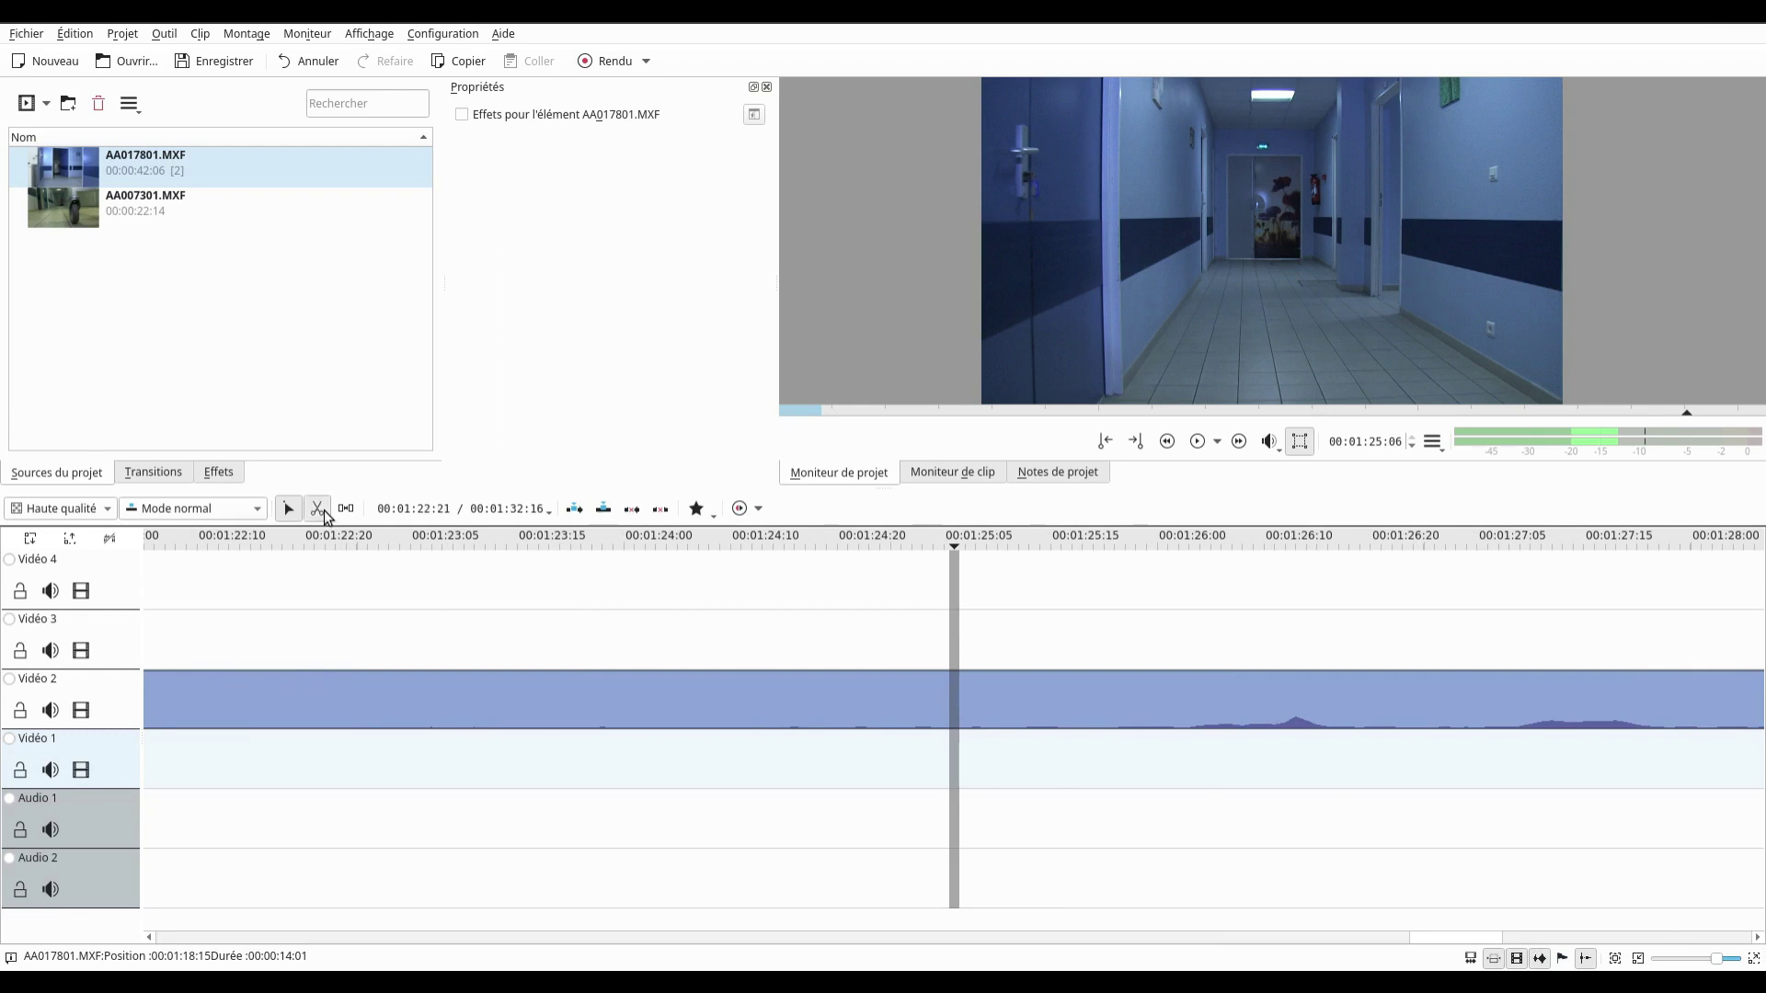
click(317, 508)
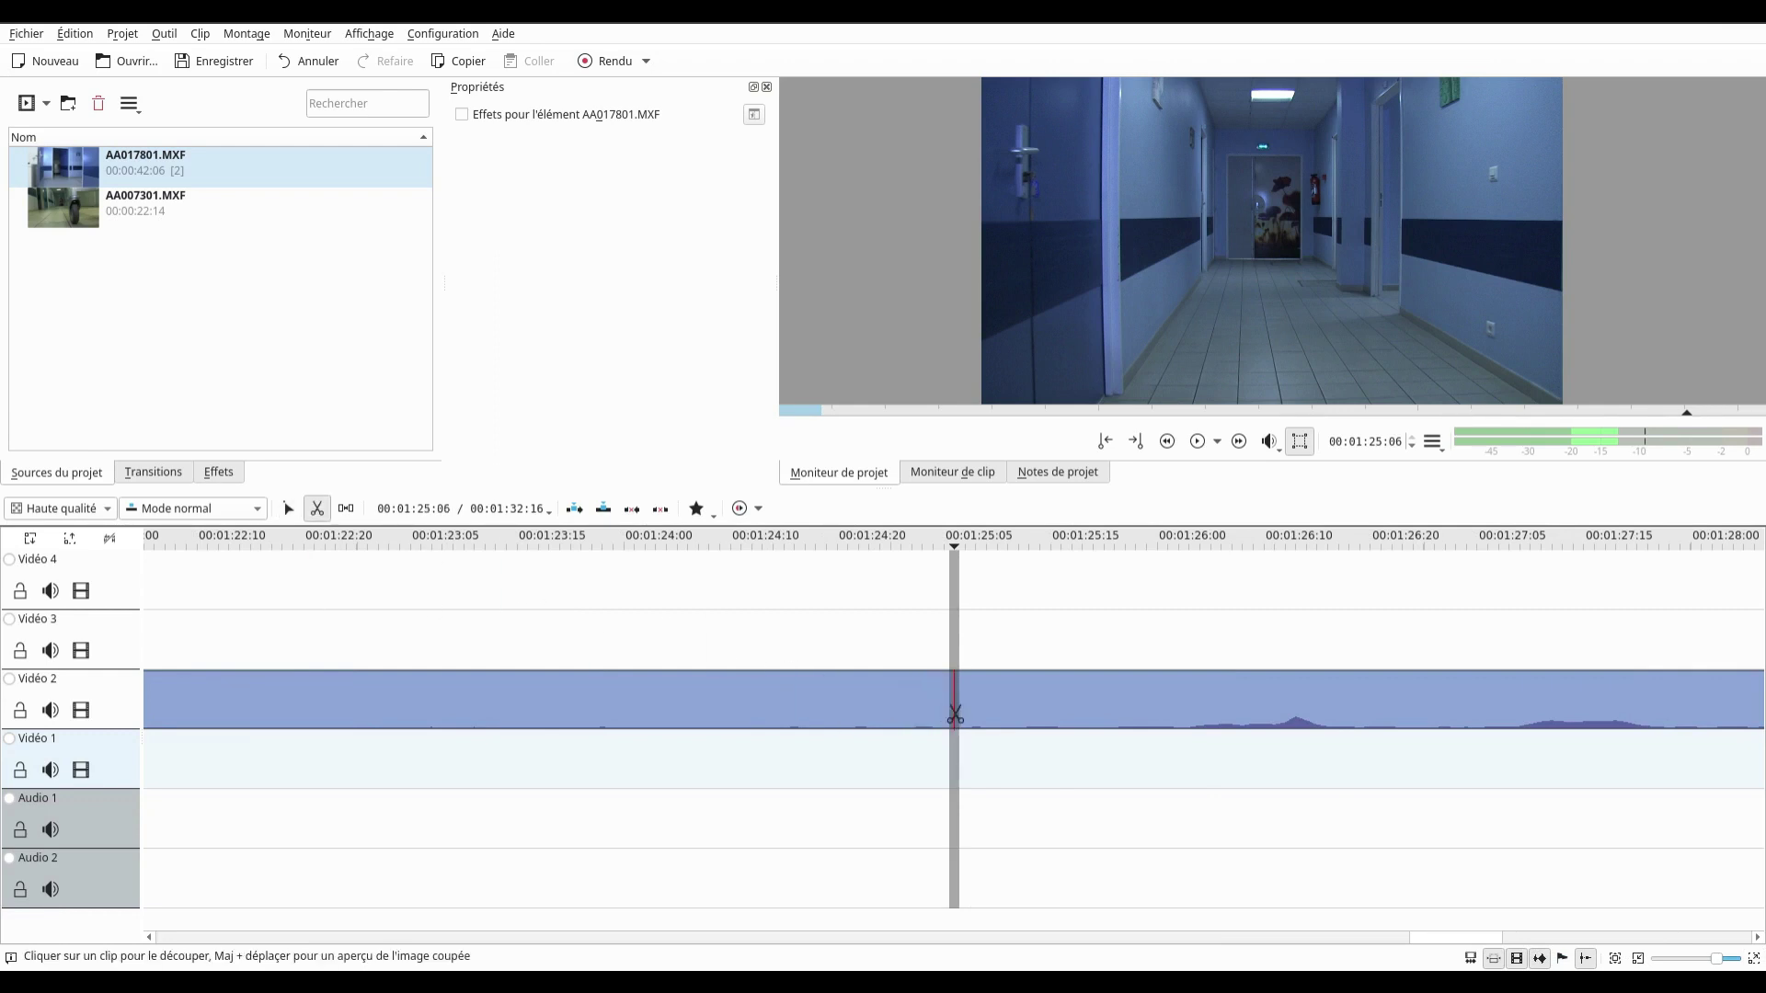
click(955, 715)
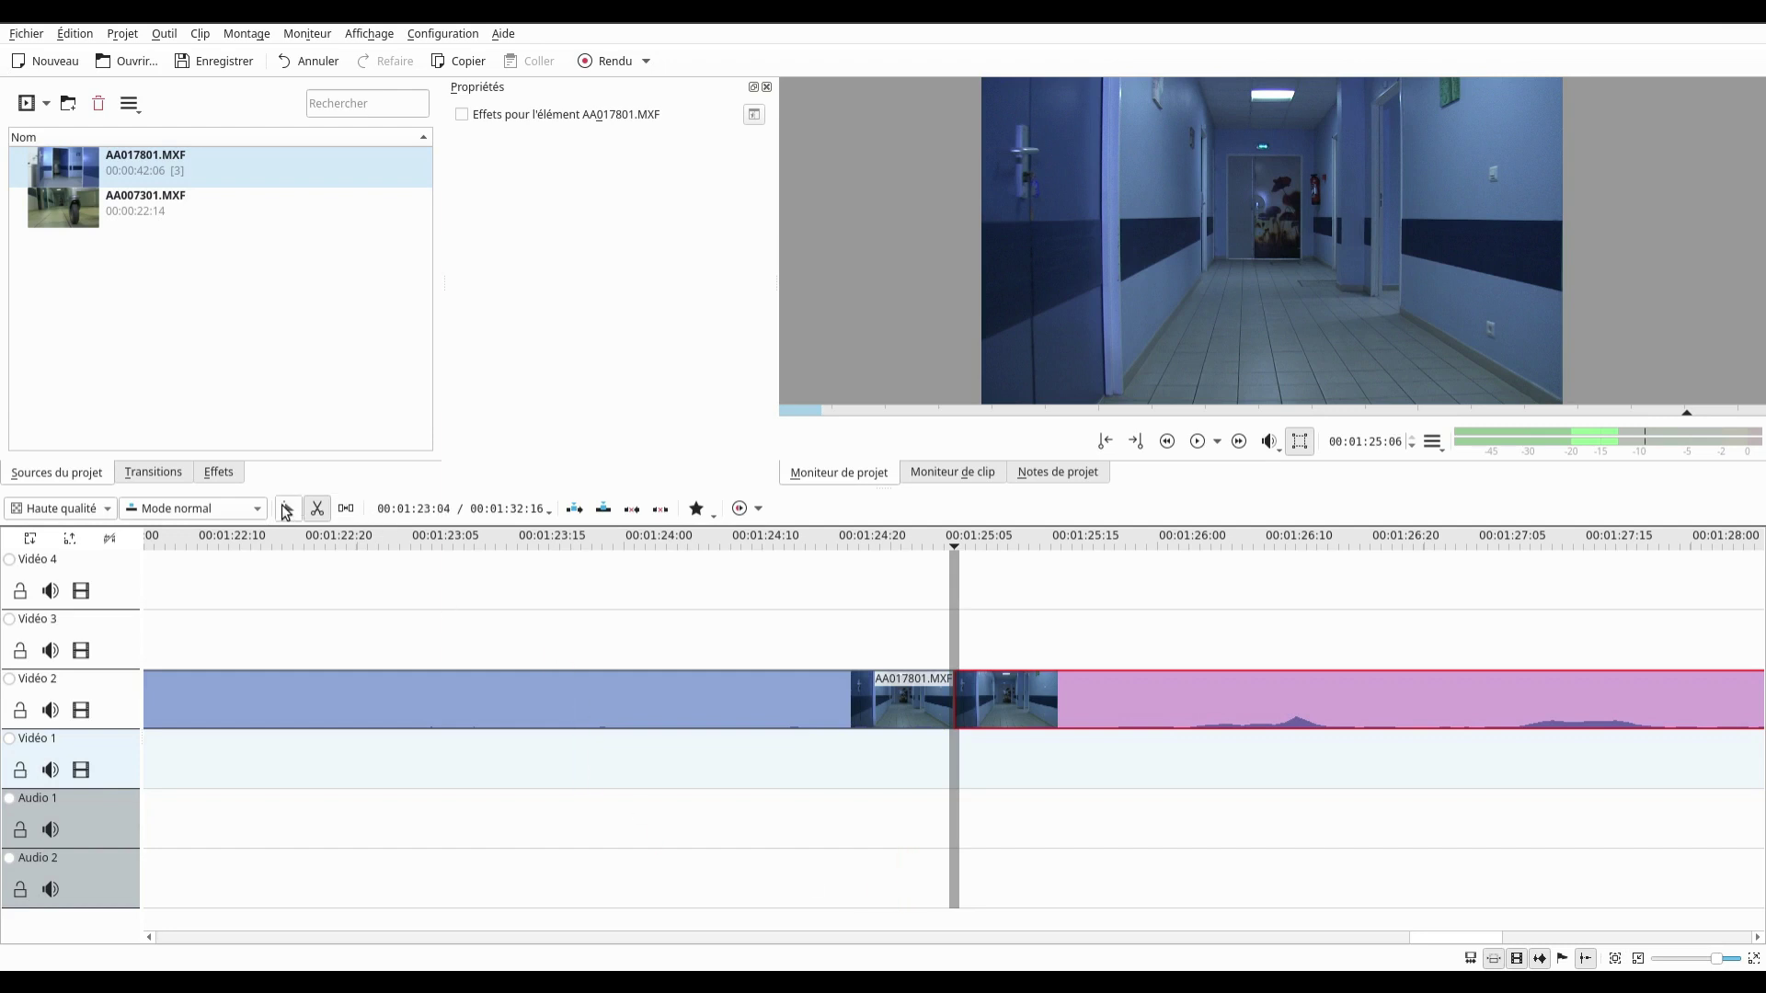
click(286, 512)
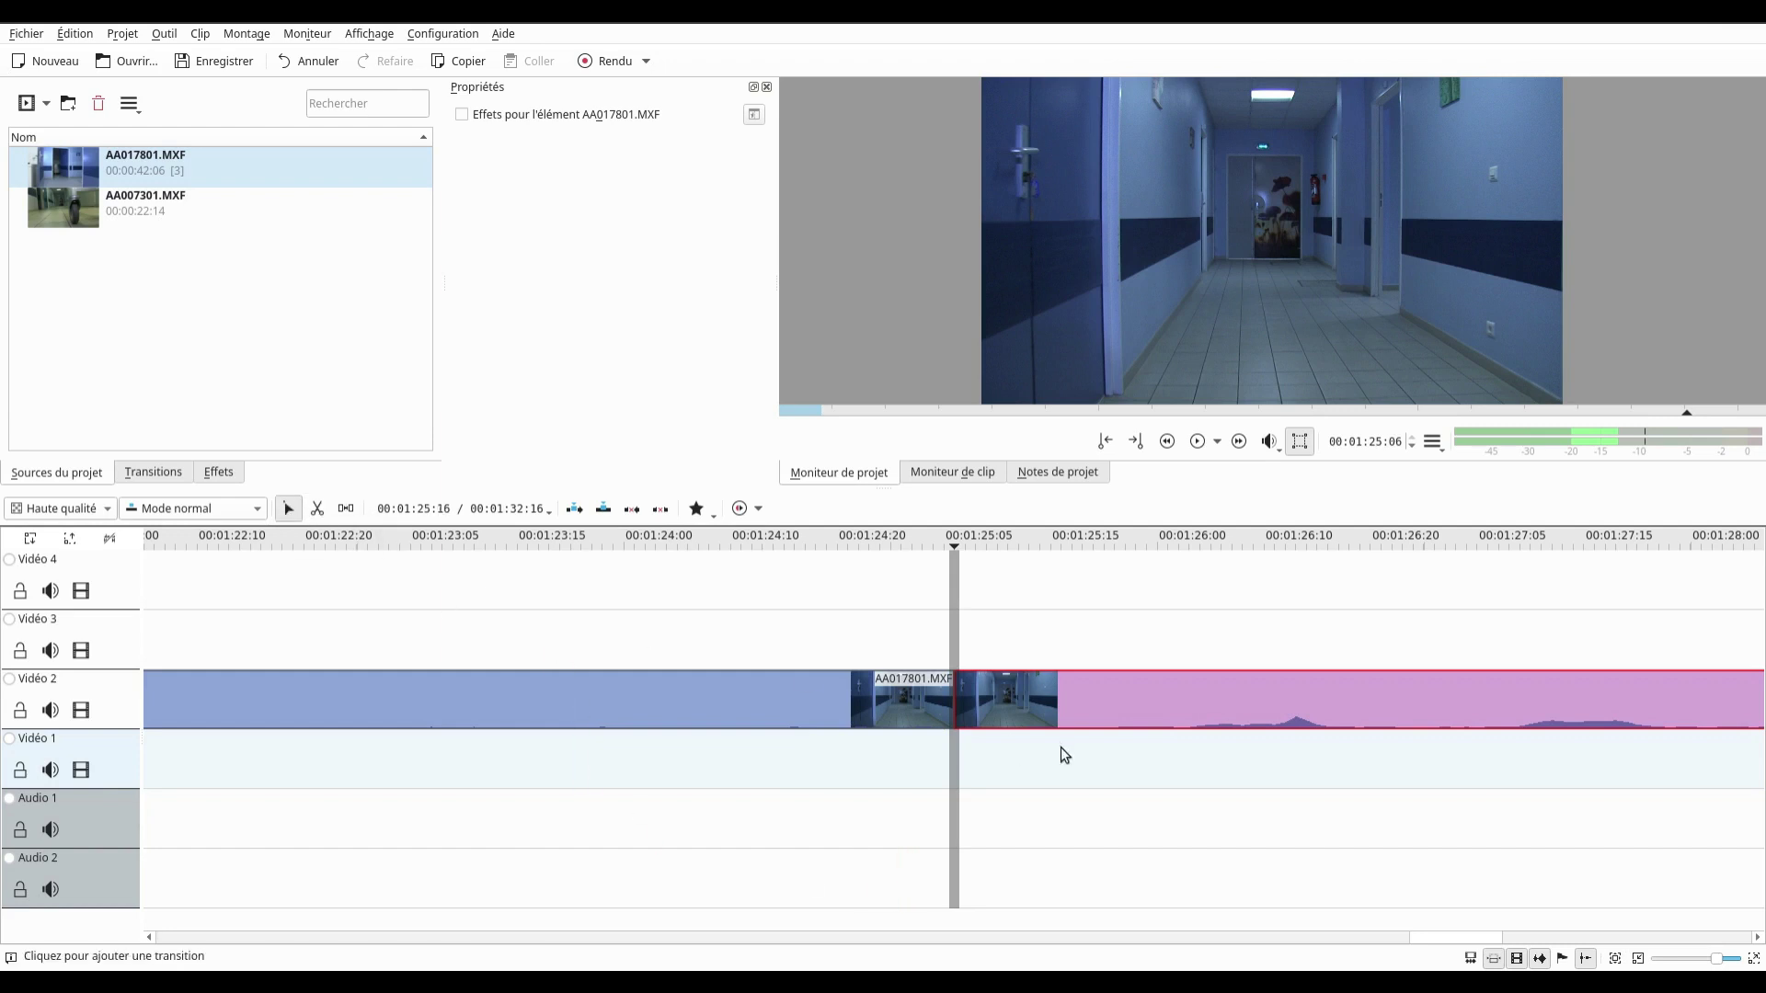
mouse_move(1060, 704)
mouse_down()
mouse_move(1267, 714)
mouse_move(1048, 723)
mouse_up()
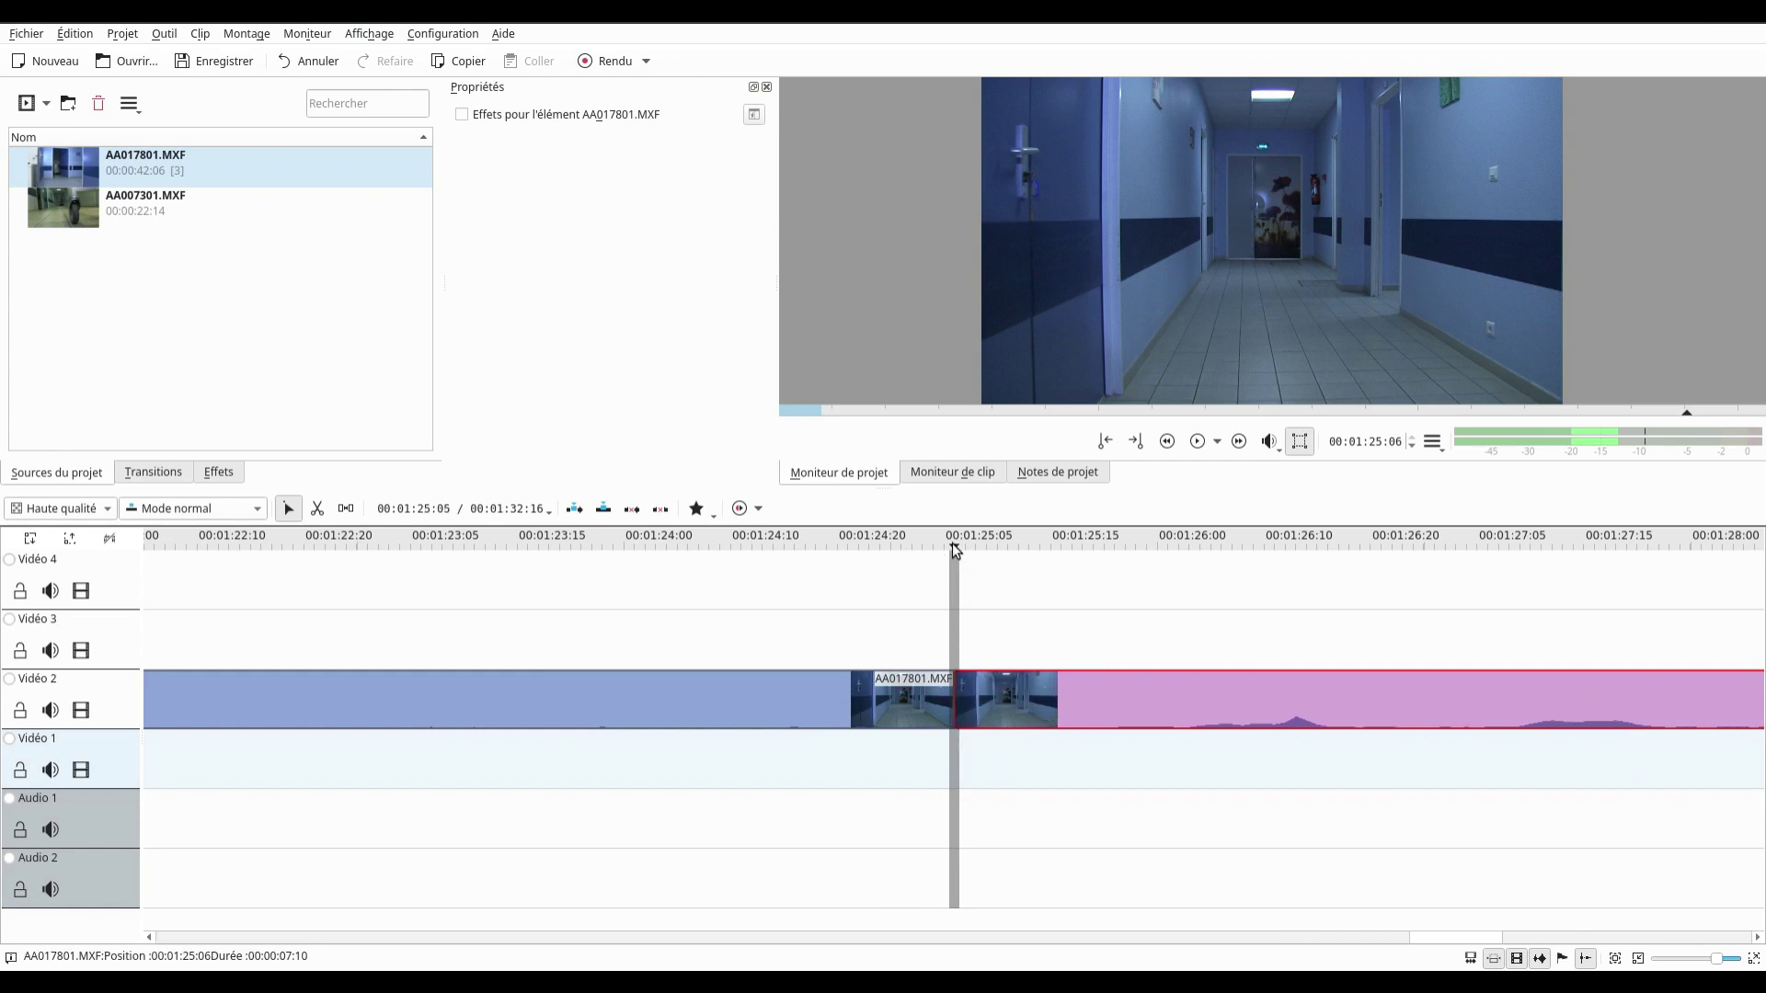
- Split the second part of the Vidéo 2 clip at 00:01:27:10 with the razor tool
drag(955, 550, 1531, 611)
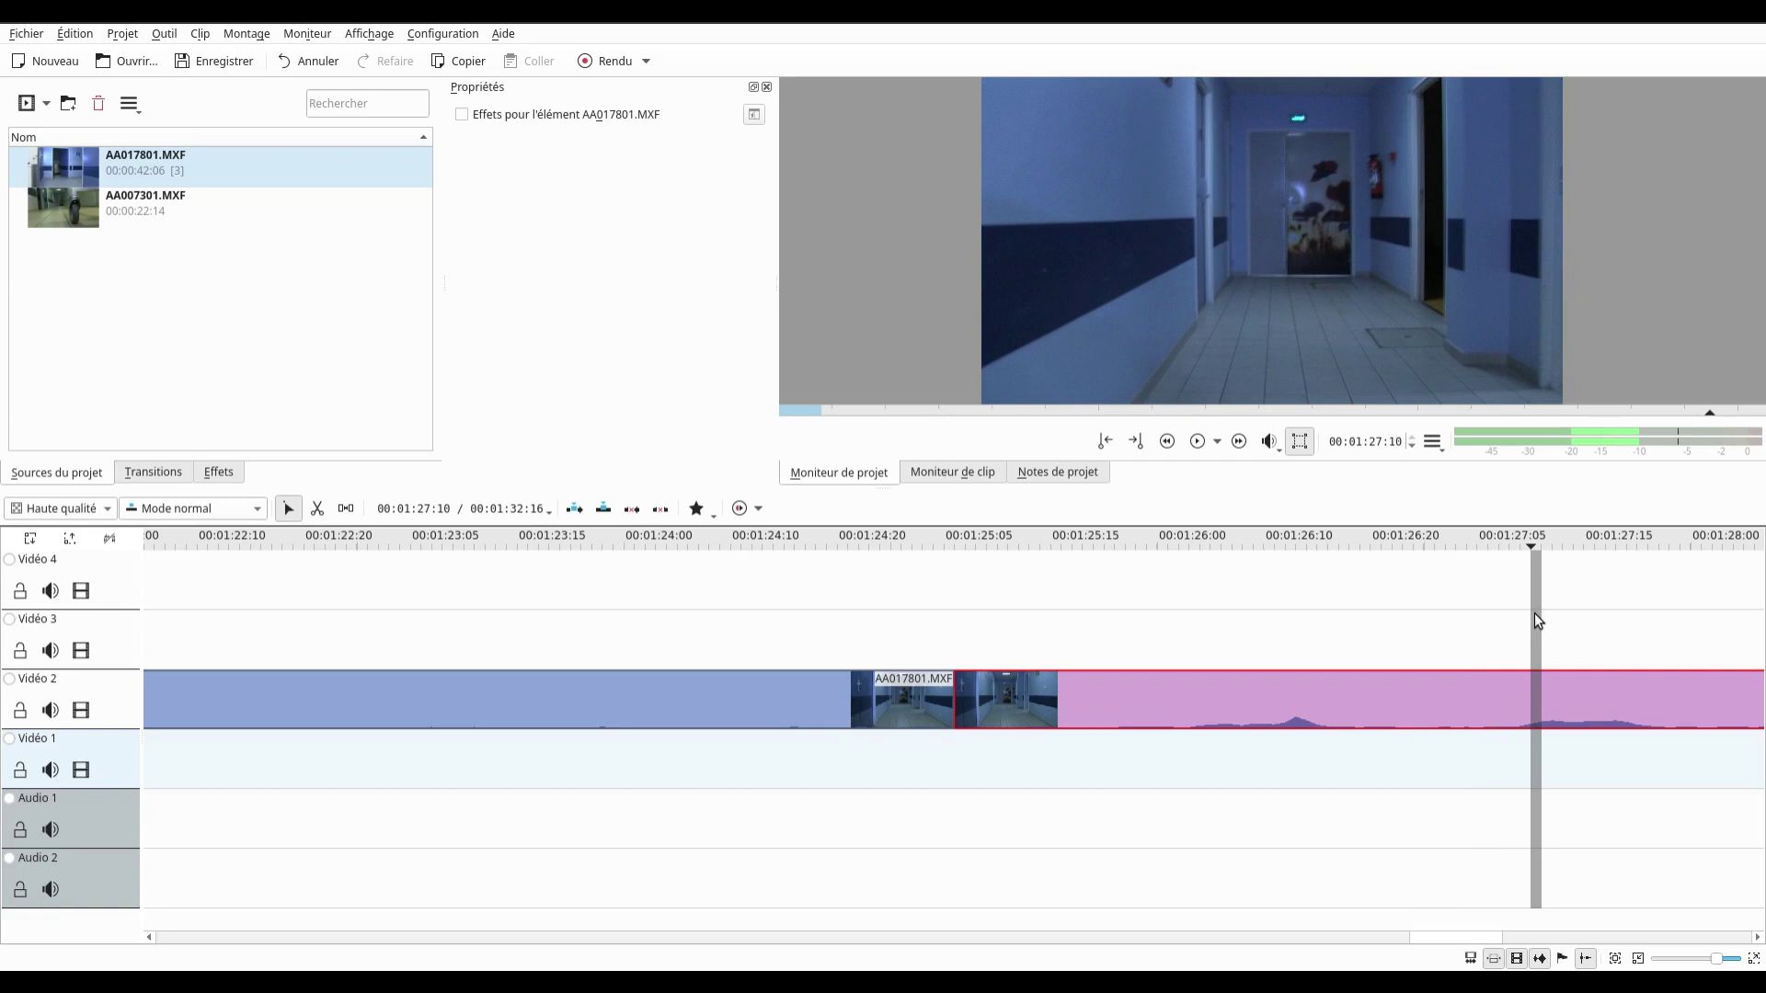
click(318, 508)
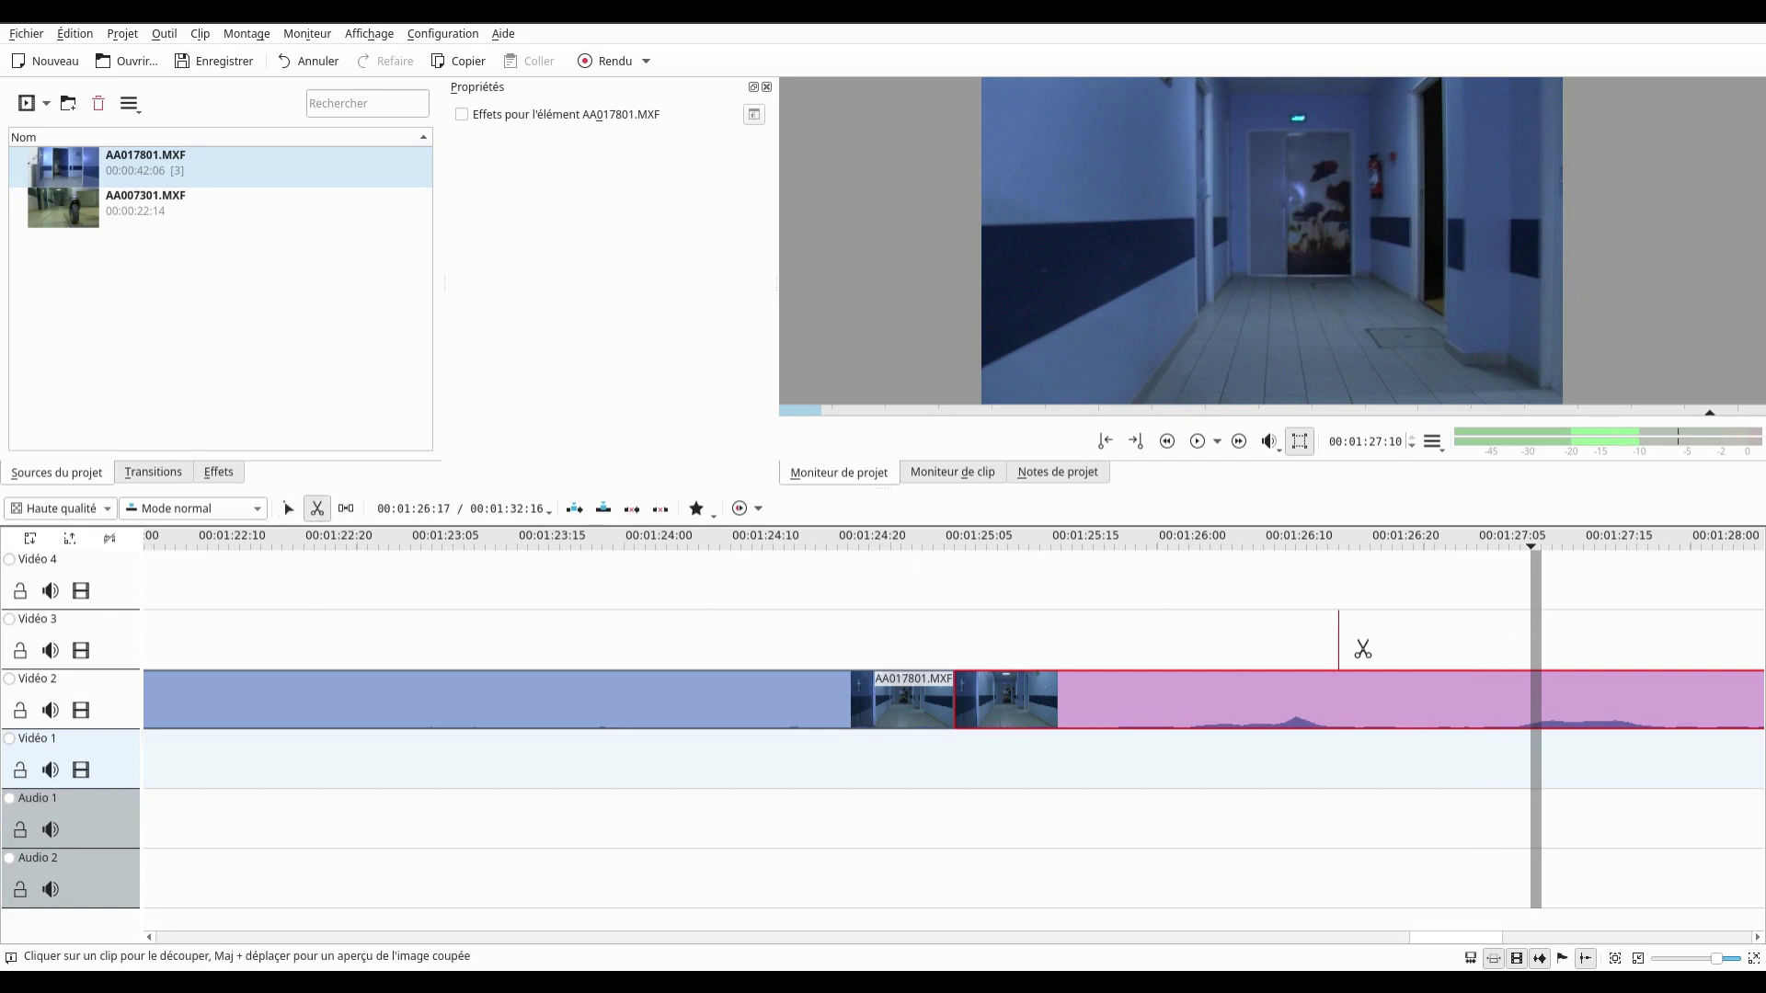
click(1536, 708)
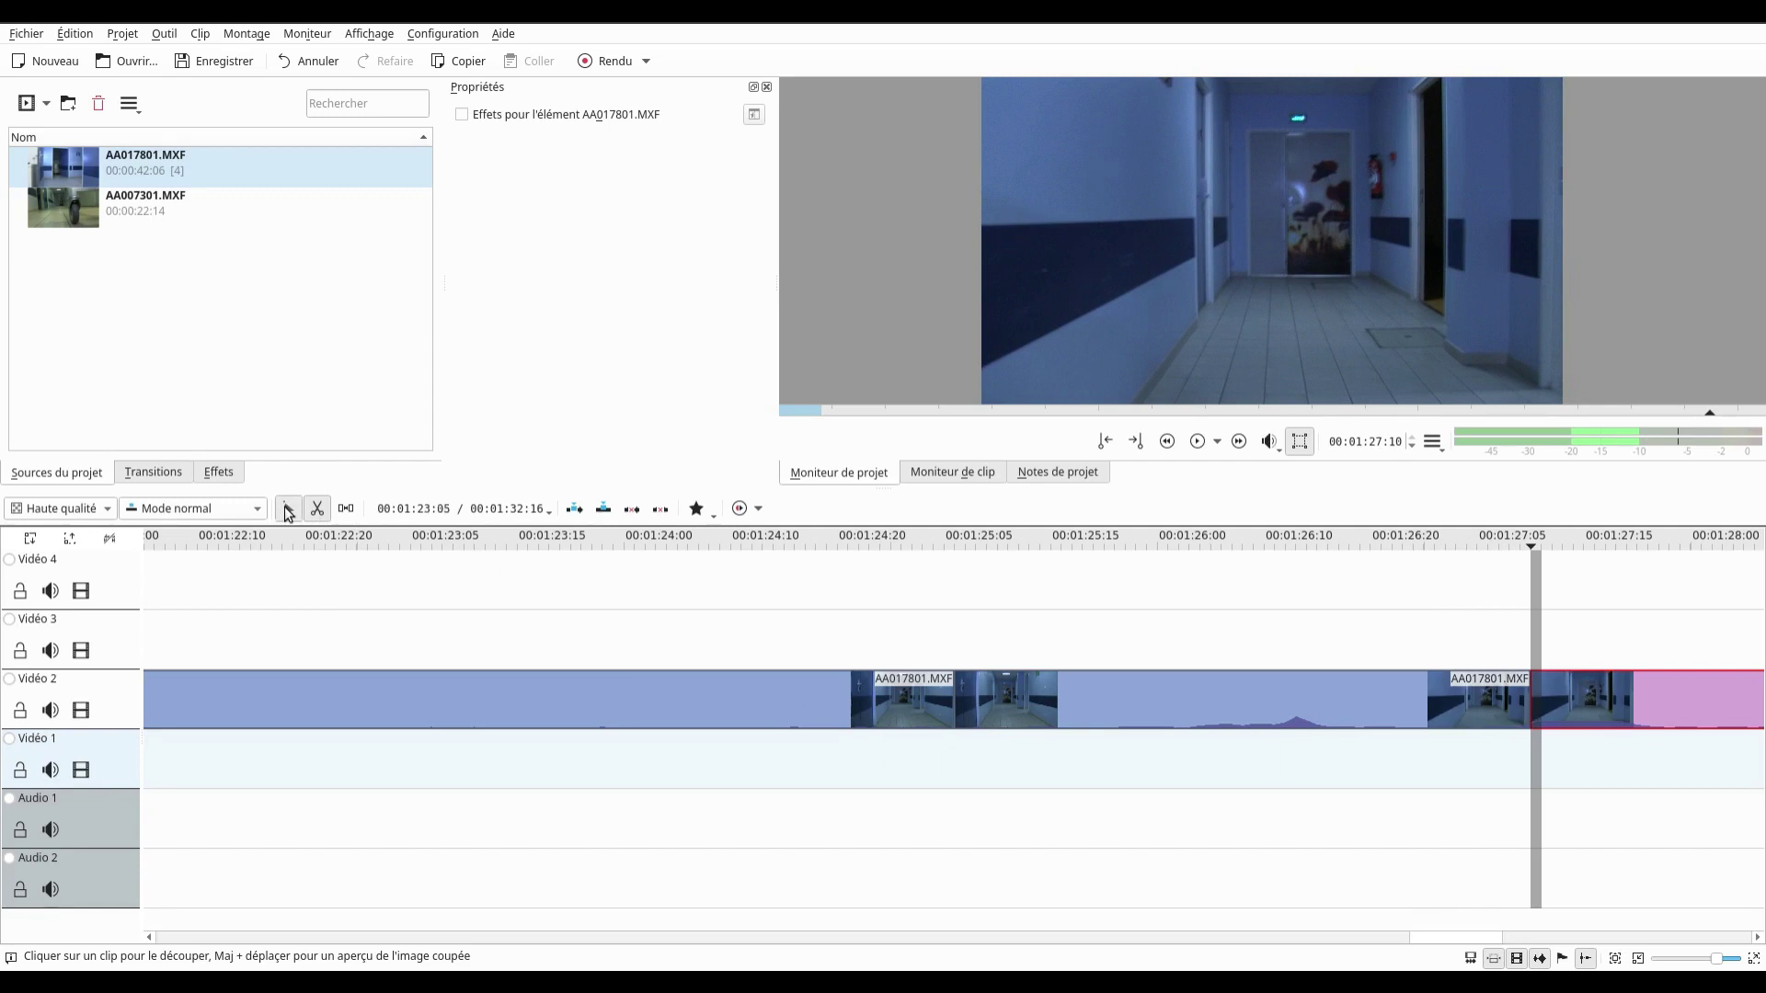
- Delete the middle piece of the split Vidéo 2 clip with the selection tool and undo the deletion
click(288, 509)
click(1101, 697)
key(Delete)
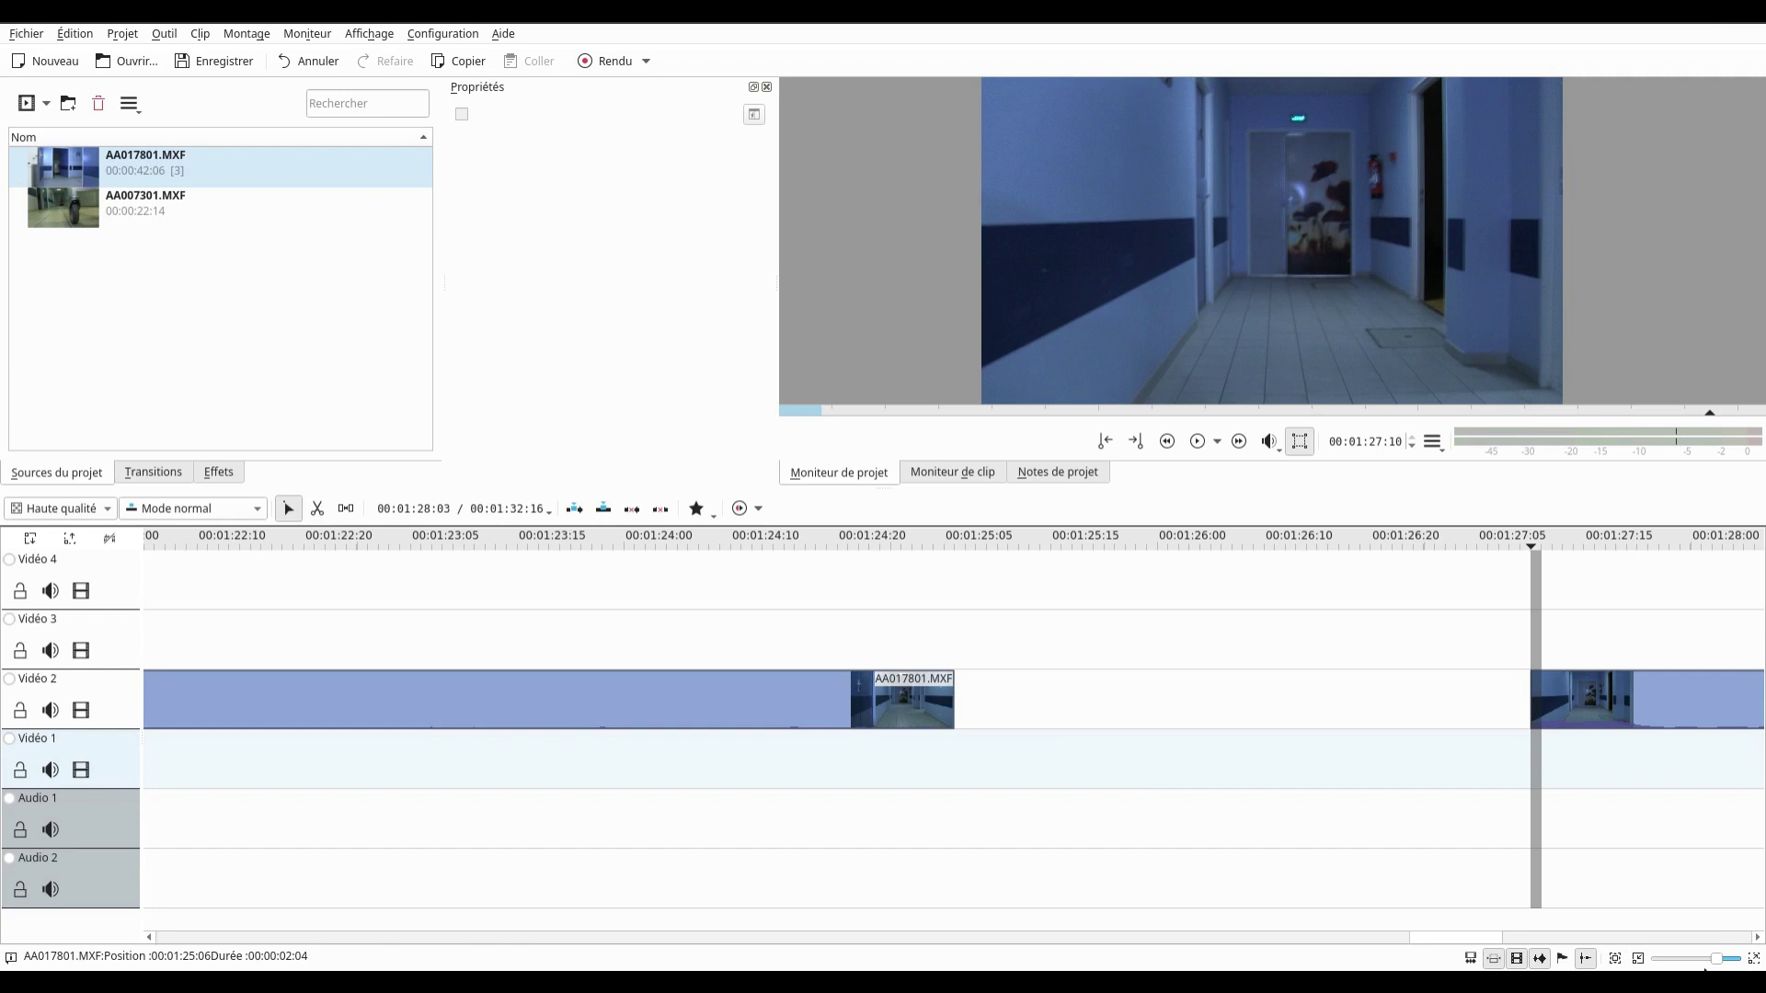
click(1638, 959)
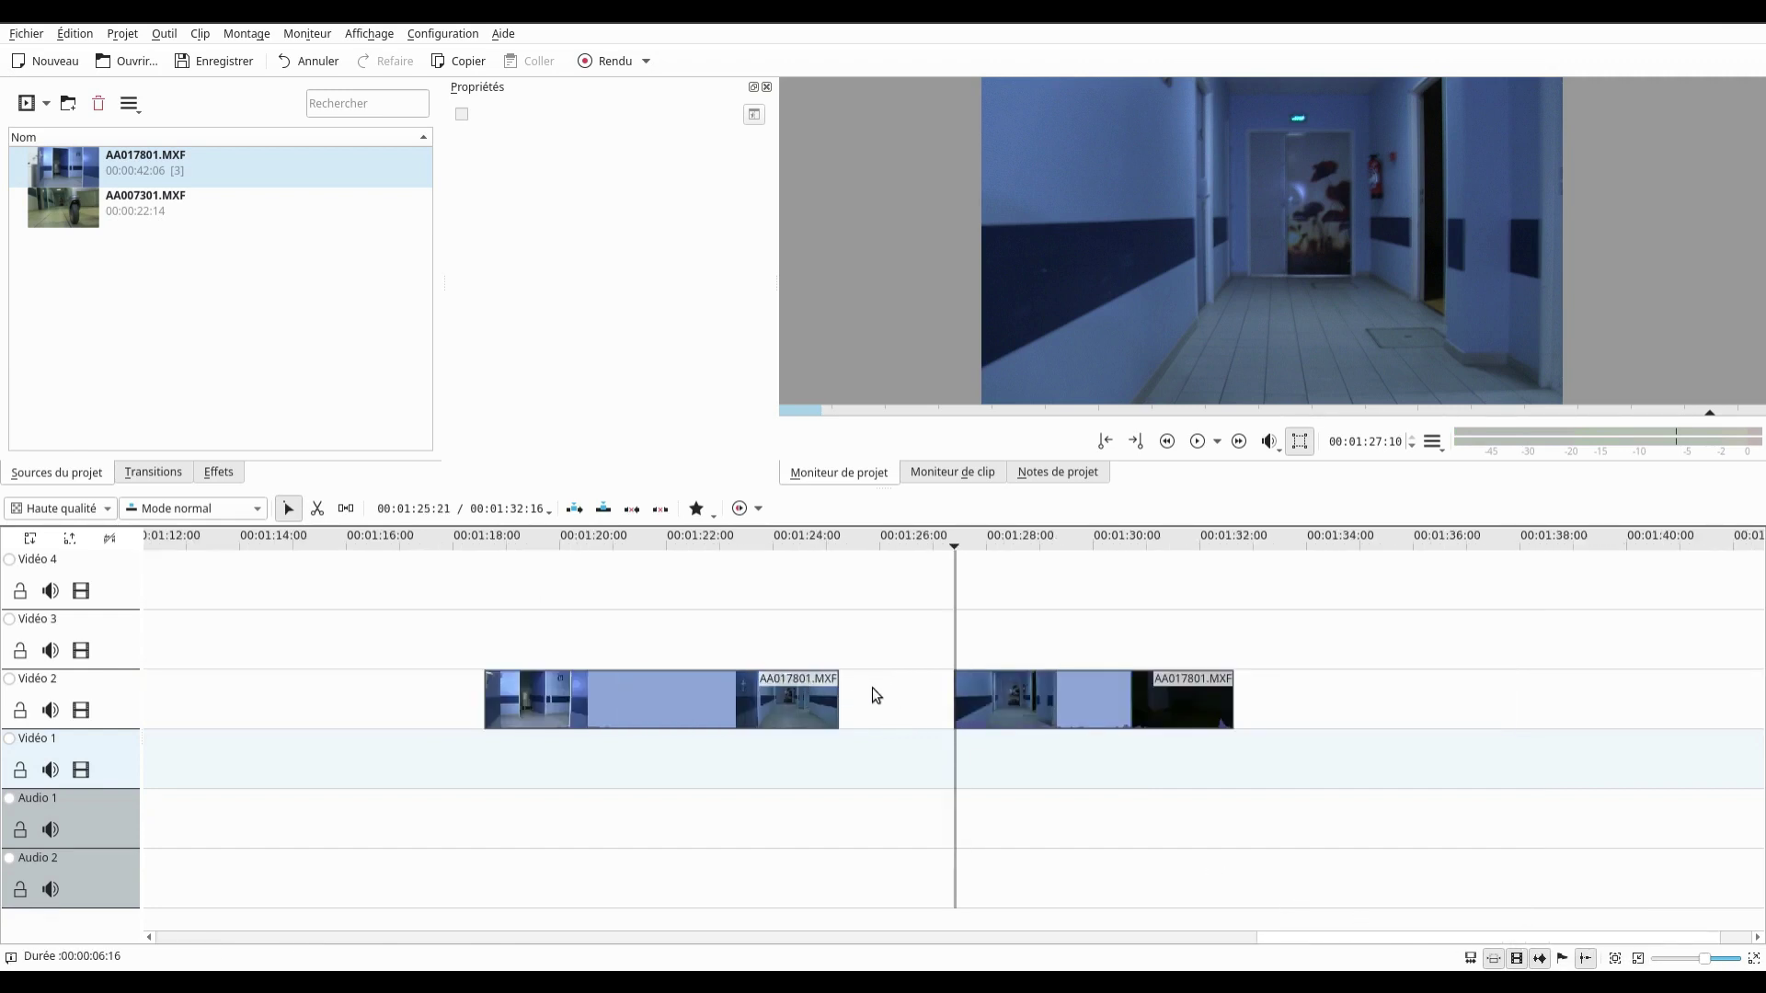
key(ctrl+z)
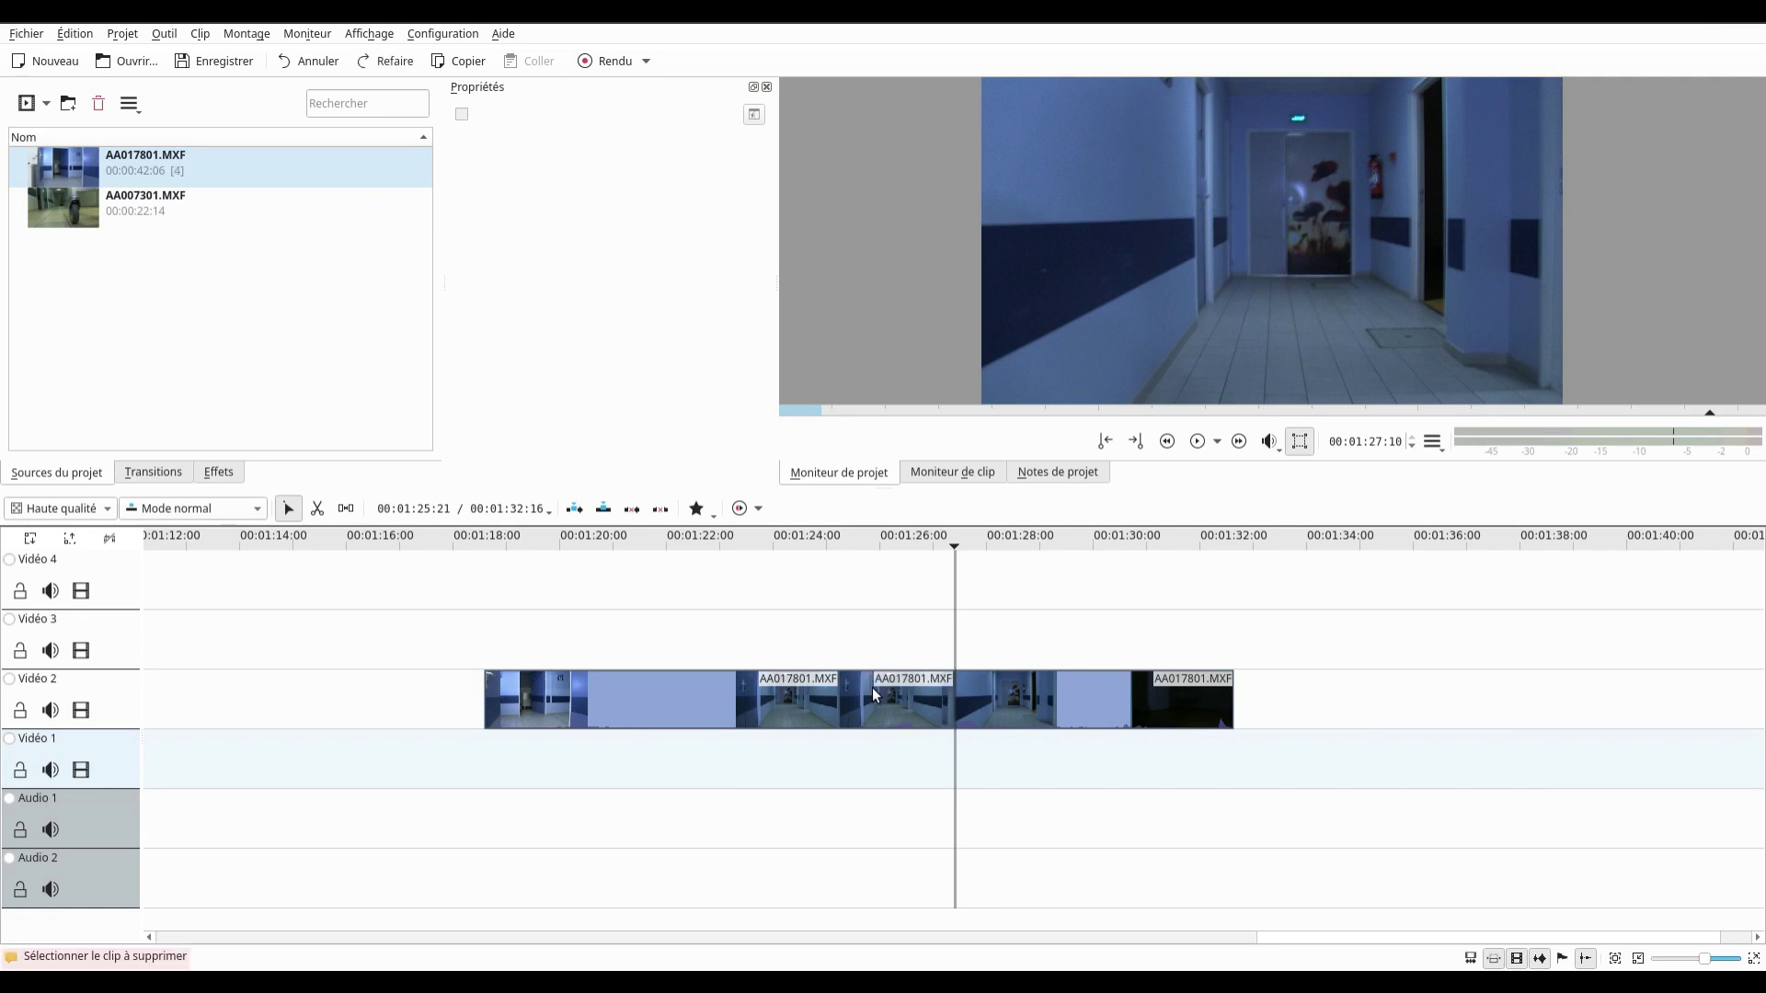
- Delete the Vidéo 2 piece between 00:01:25:06 and 00:01:27:10 and move the first remaining piece slightly later
click(872, 687)
key(Delete)
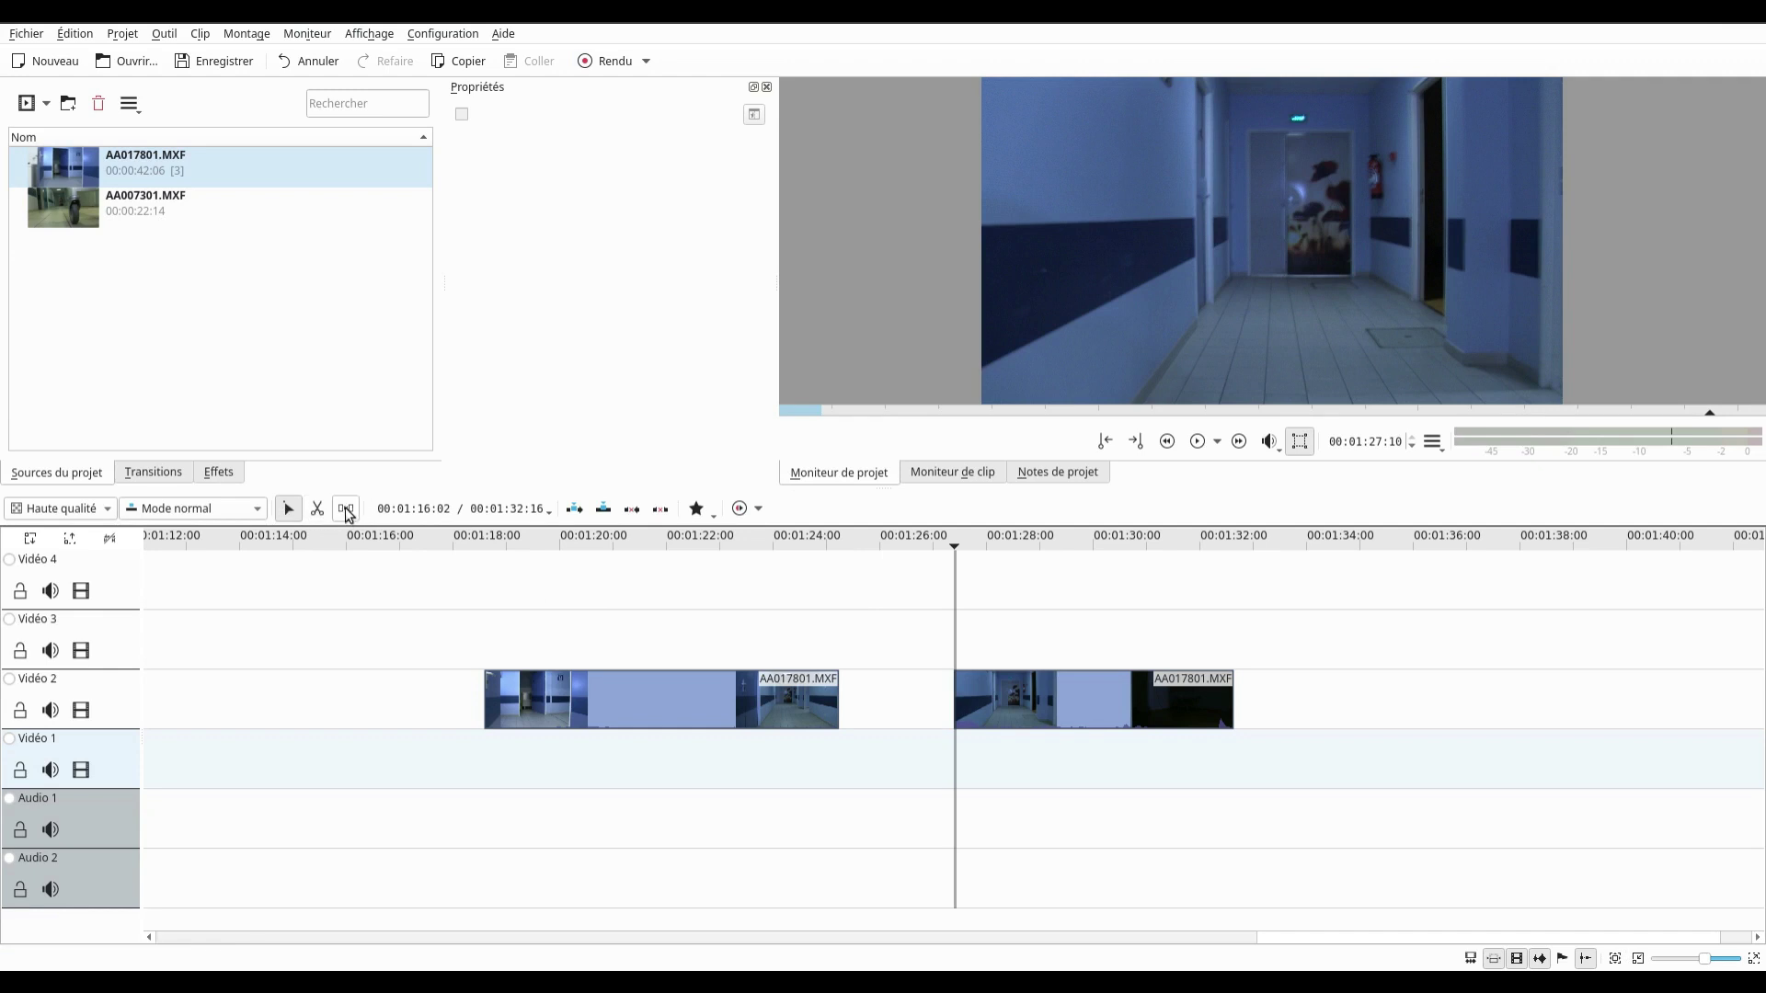
click(1638, 960)
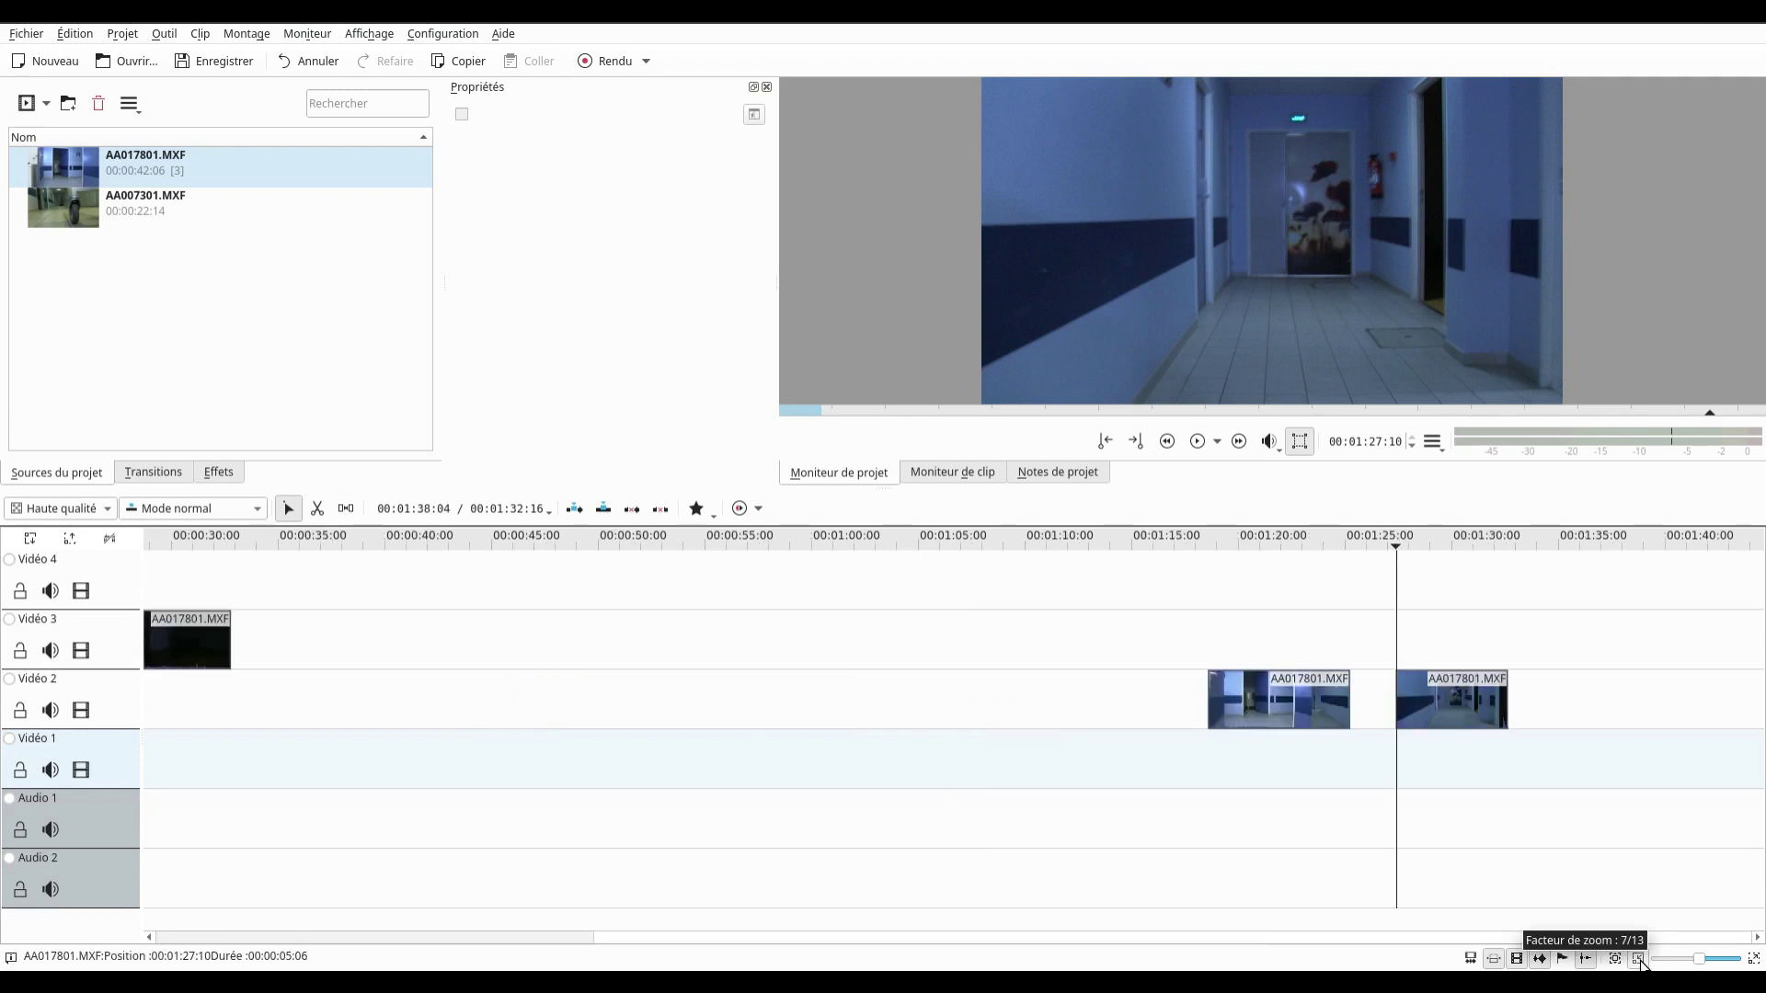
click(1638, 959)
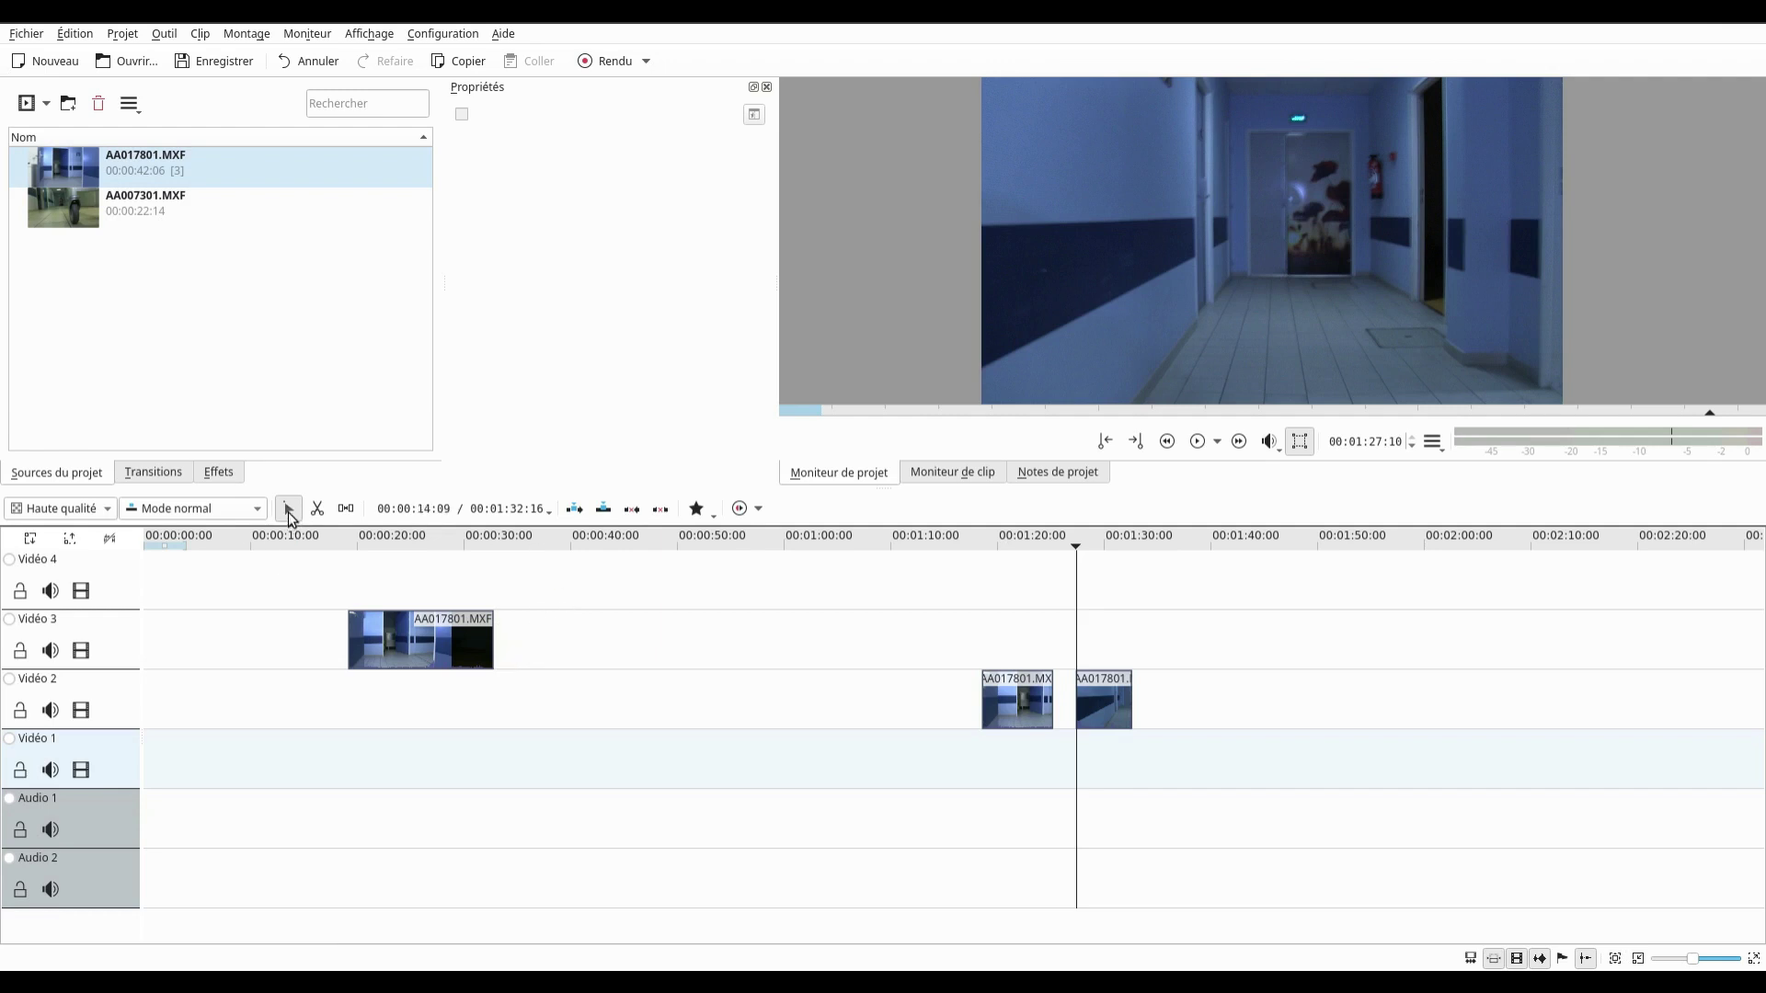
mouse_move(1018, 715)
mouse_down()
mouse_move(942, 715)
mouse_move(1023, 715)
mouse_up()
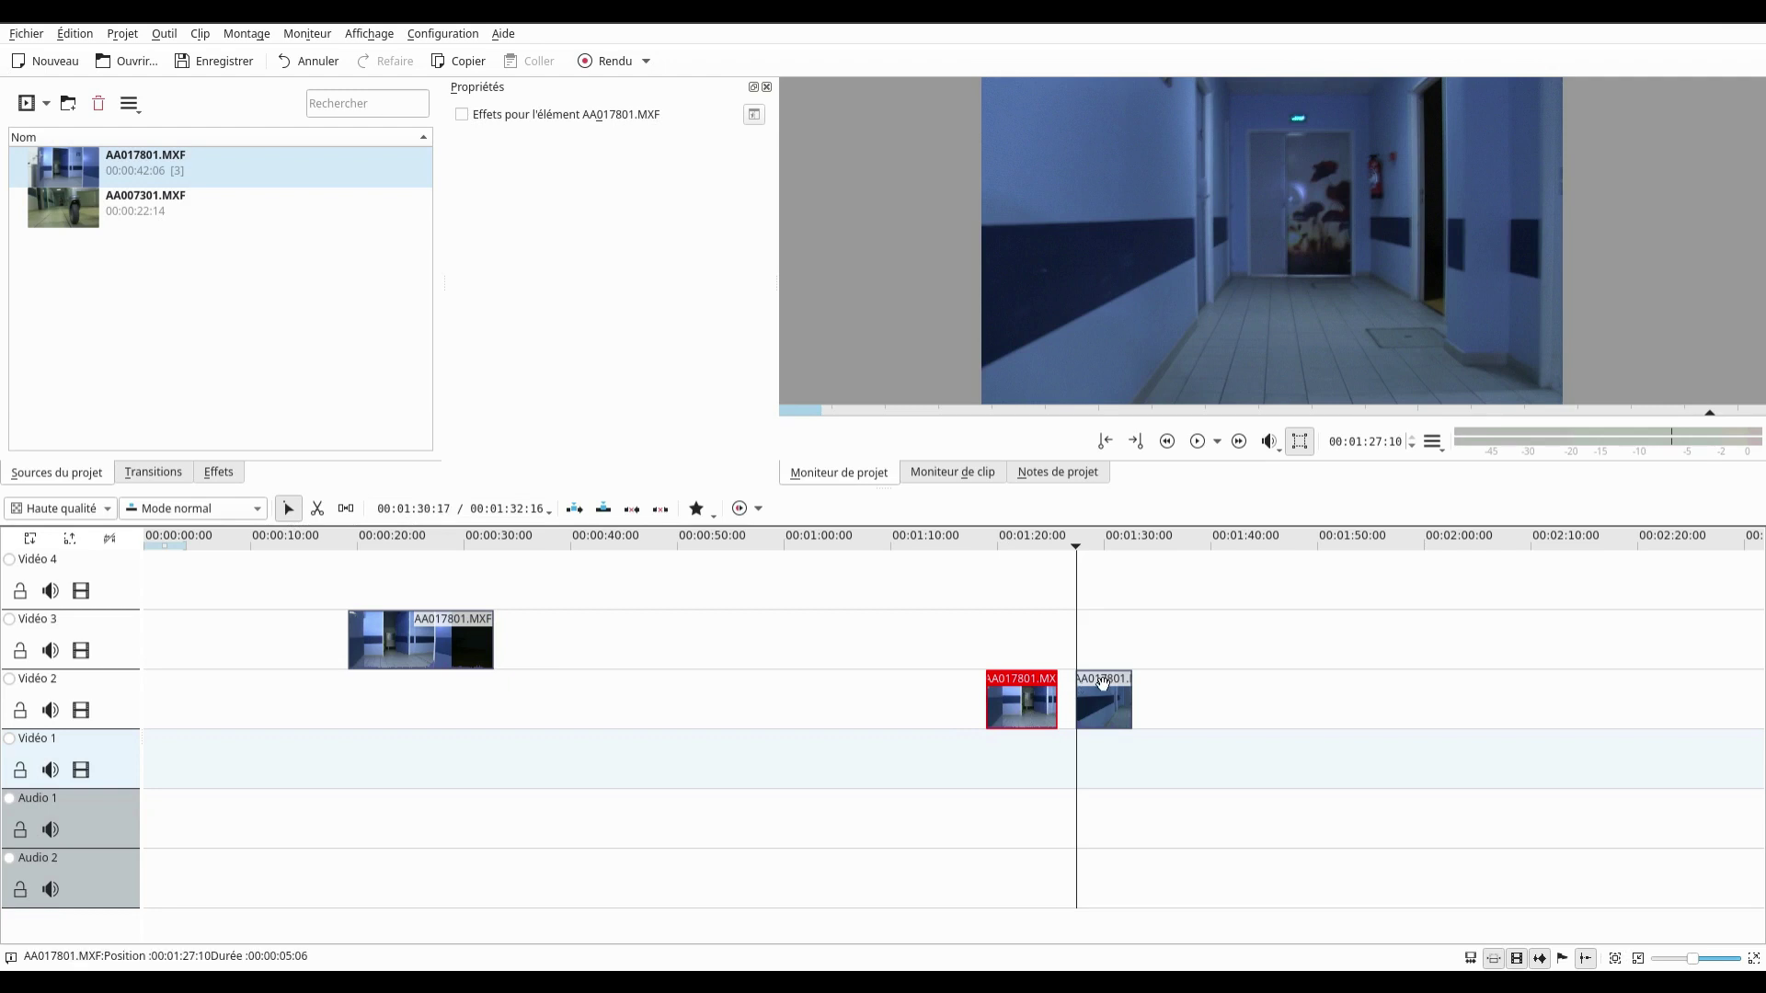
- With the spacer tool, bring both Vidéo 2 clips to the Vidéo 3 clip's end and shift all clips later so the first starts at 00:00:57:19
click(346, 510)
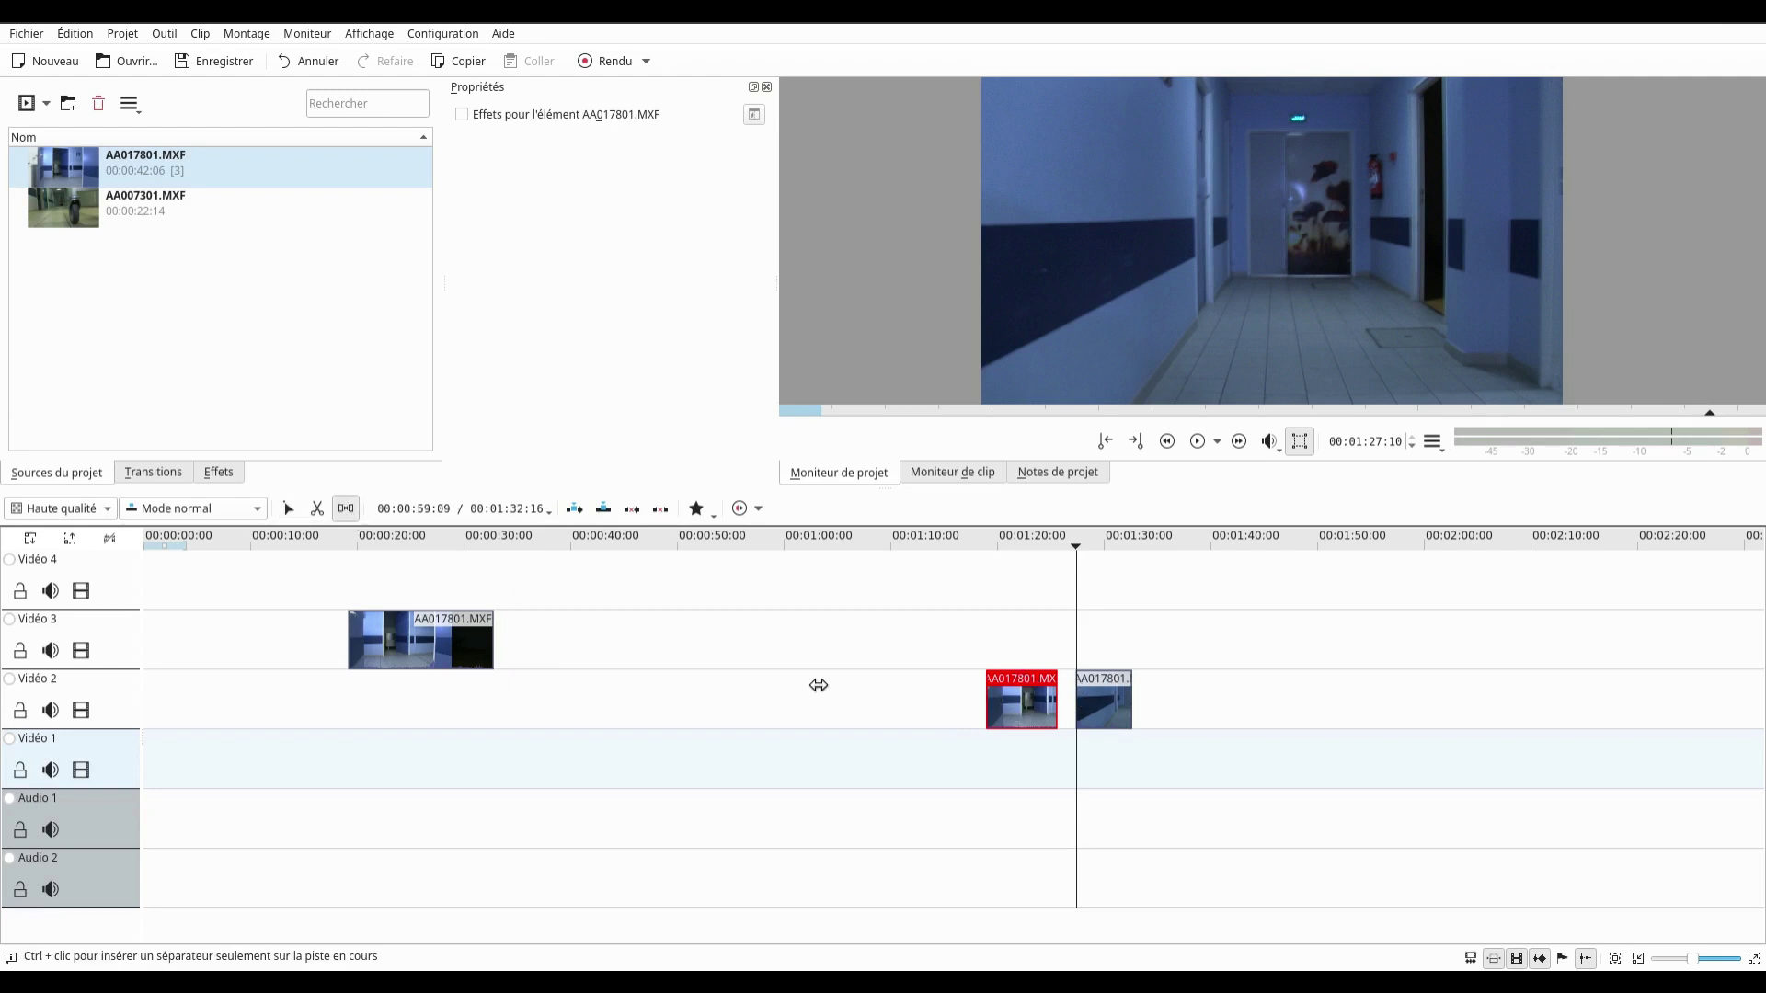
drag(1014, 713, 526, 715)
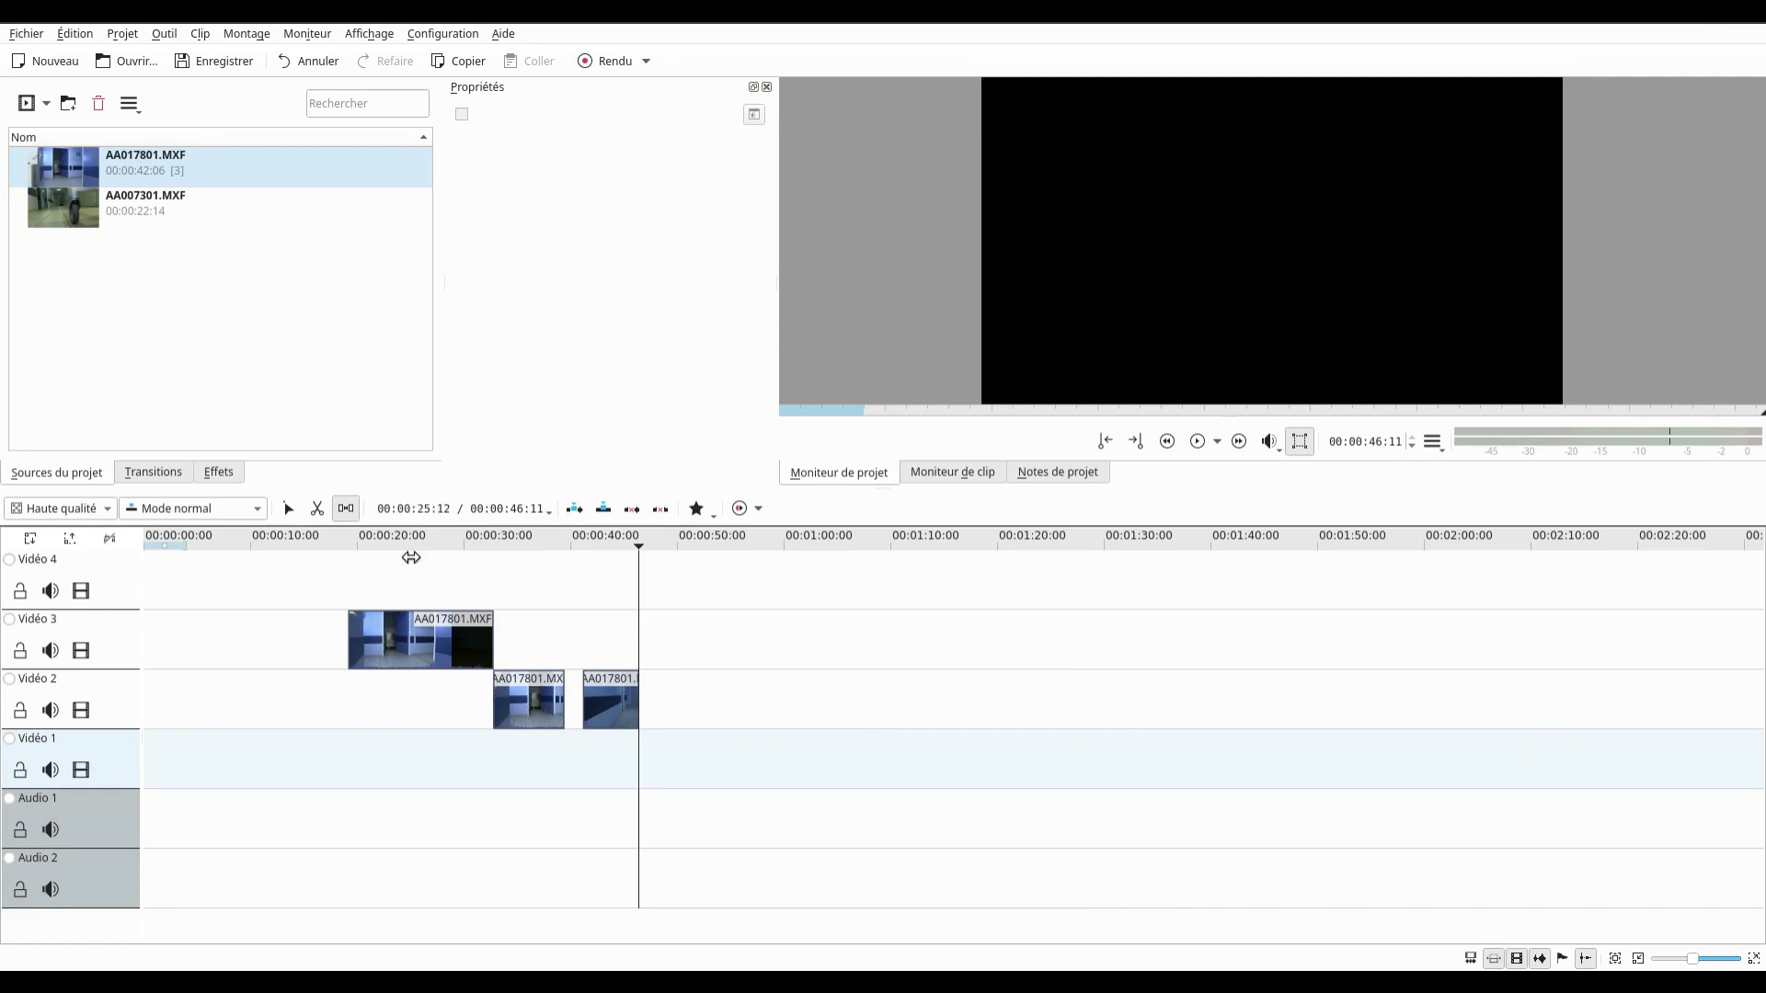
click(345, 509)
drag(604, 709, 521, 733)
drag(392, 641, 804, 734)
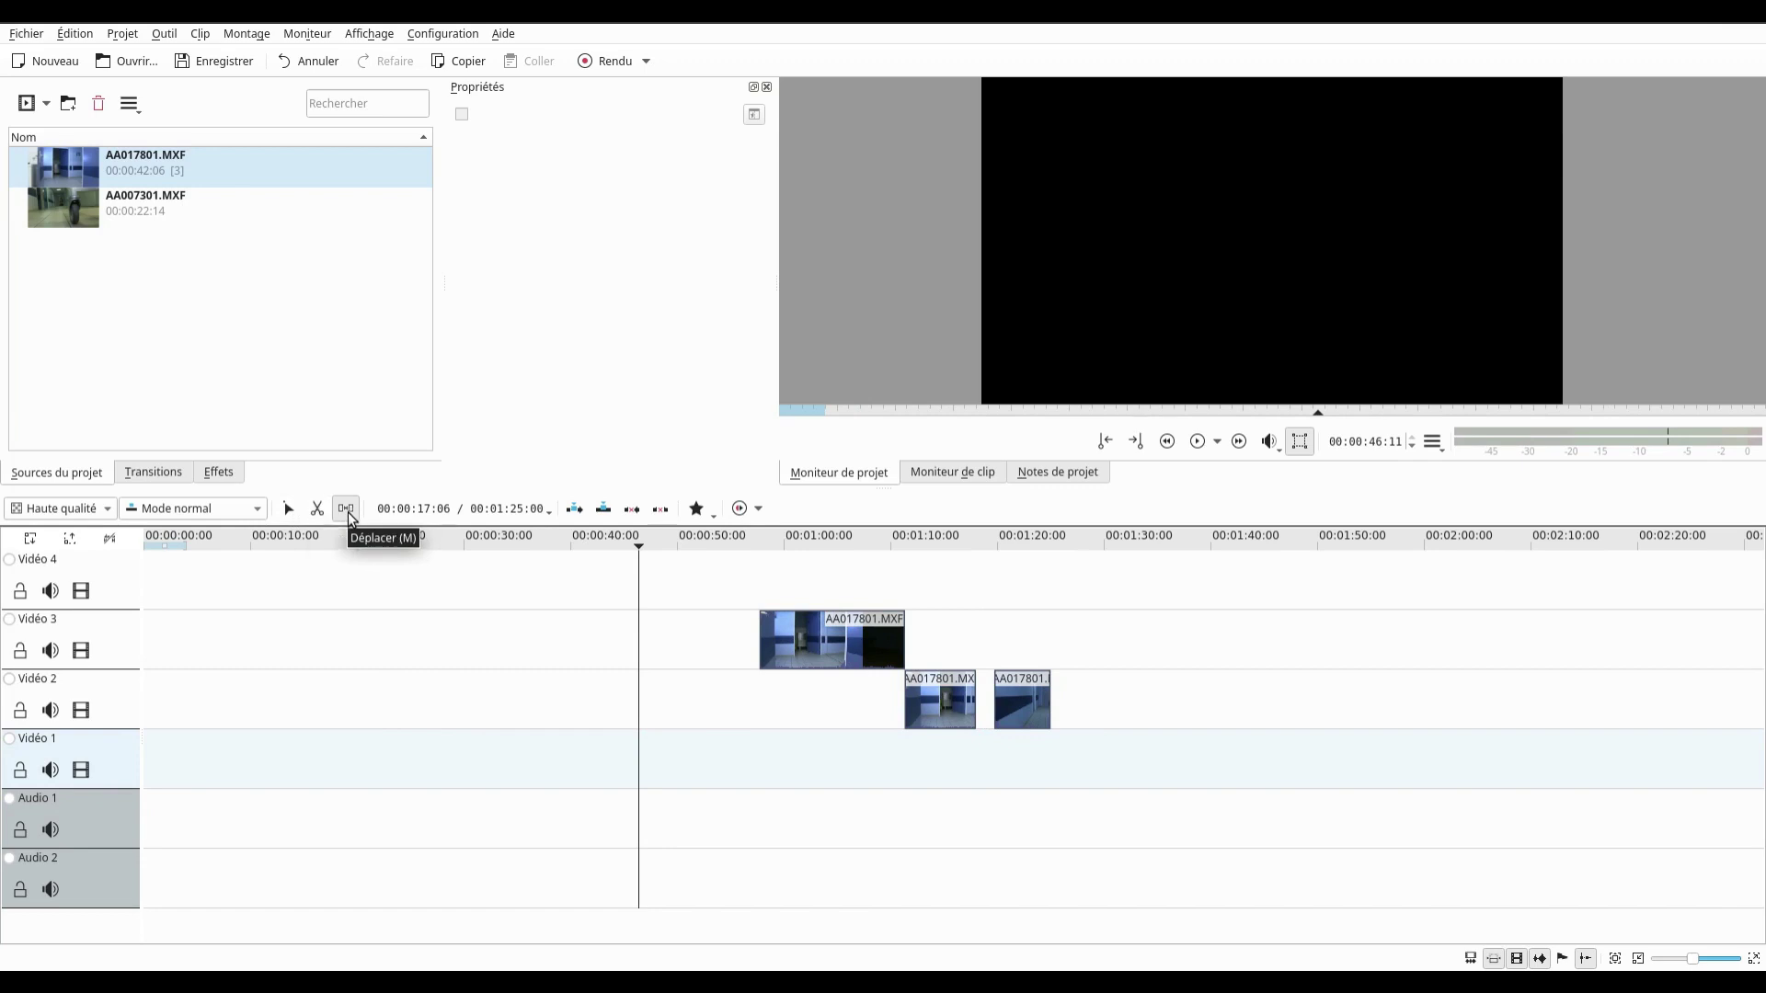
- Switch to the selection tool and select the clips on Vidéo 3 and Vidéo 2 one at a time
click(288, 509)
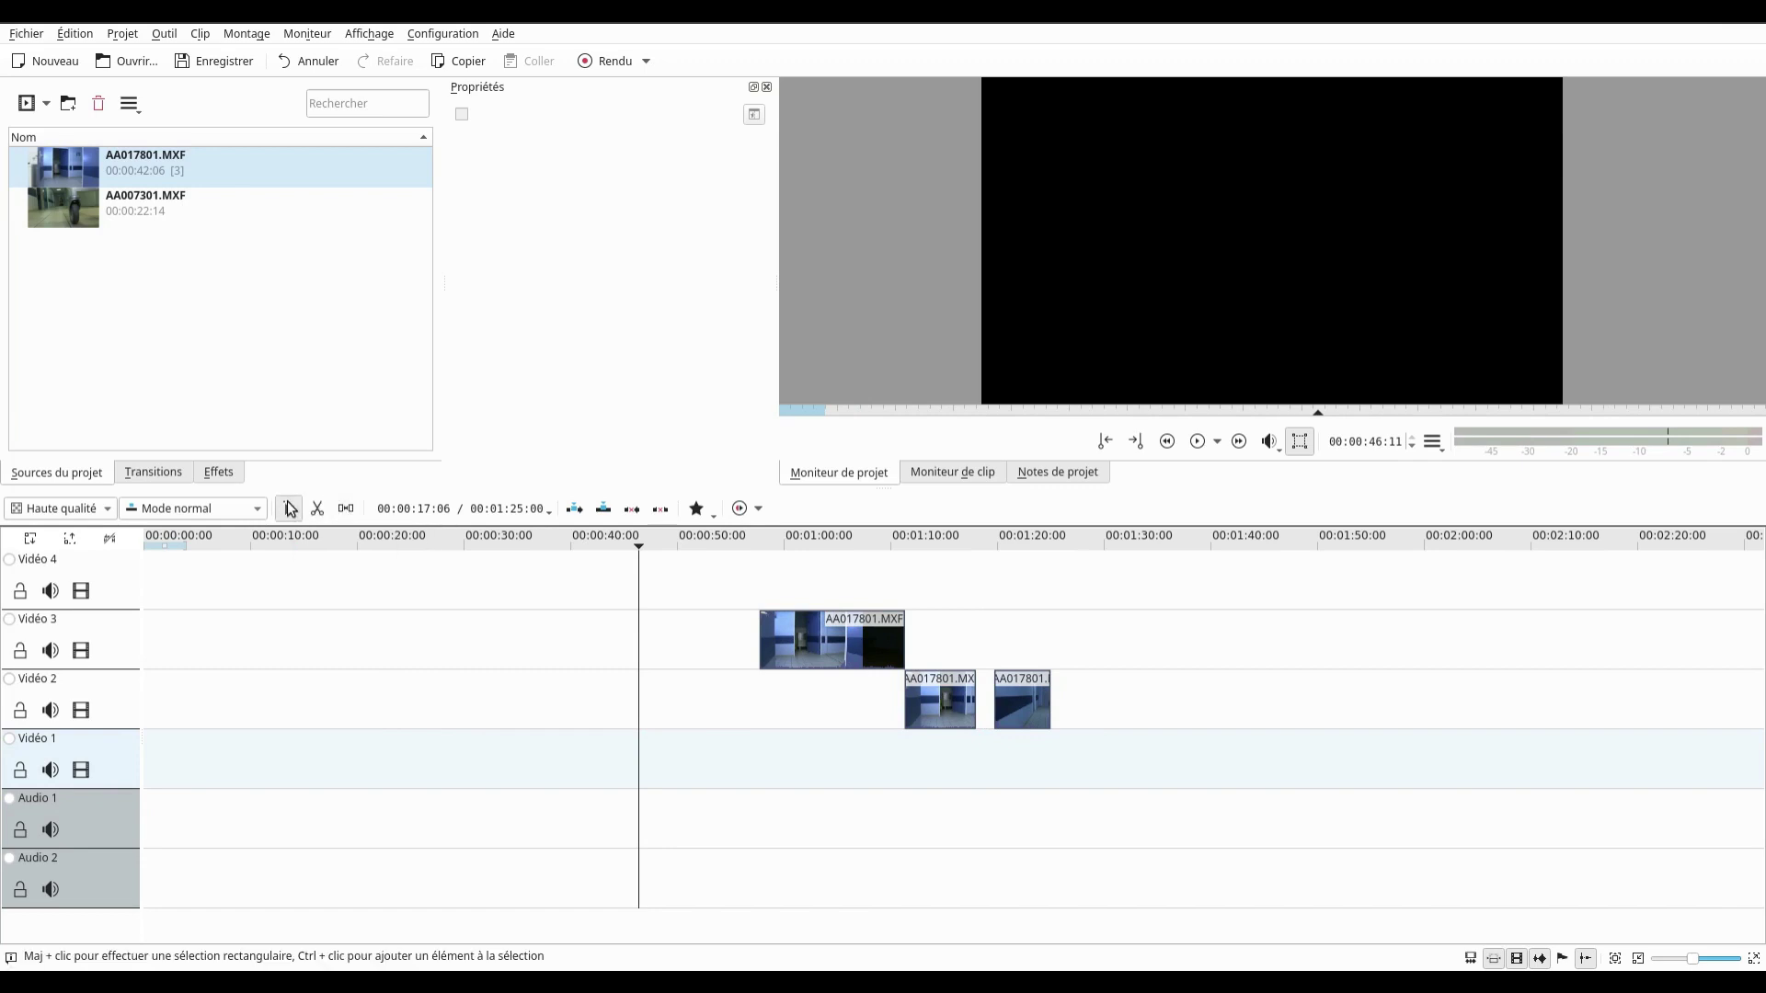
mouse_move(814, 645)
mouse_down()
mouse_move(732, 645)
mouse_move(814, 644)
mouse_up()
click(949, 731)
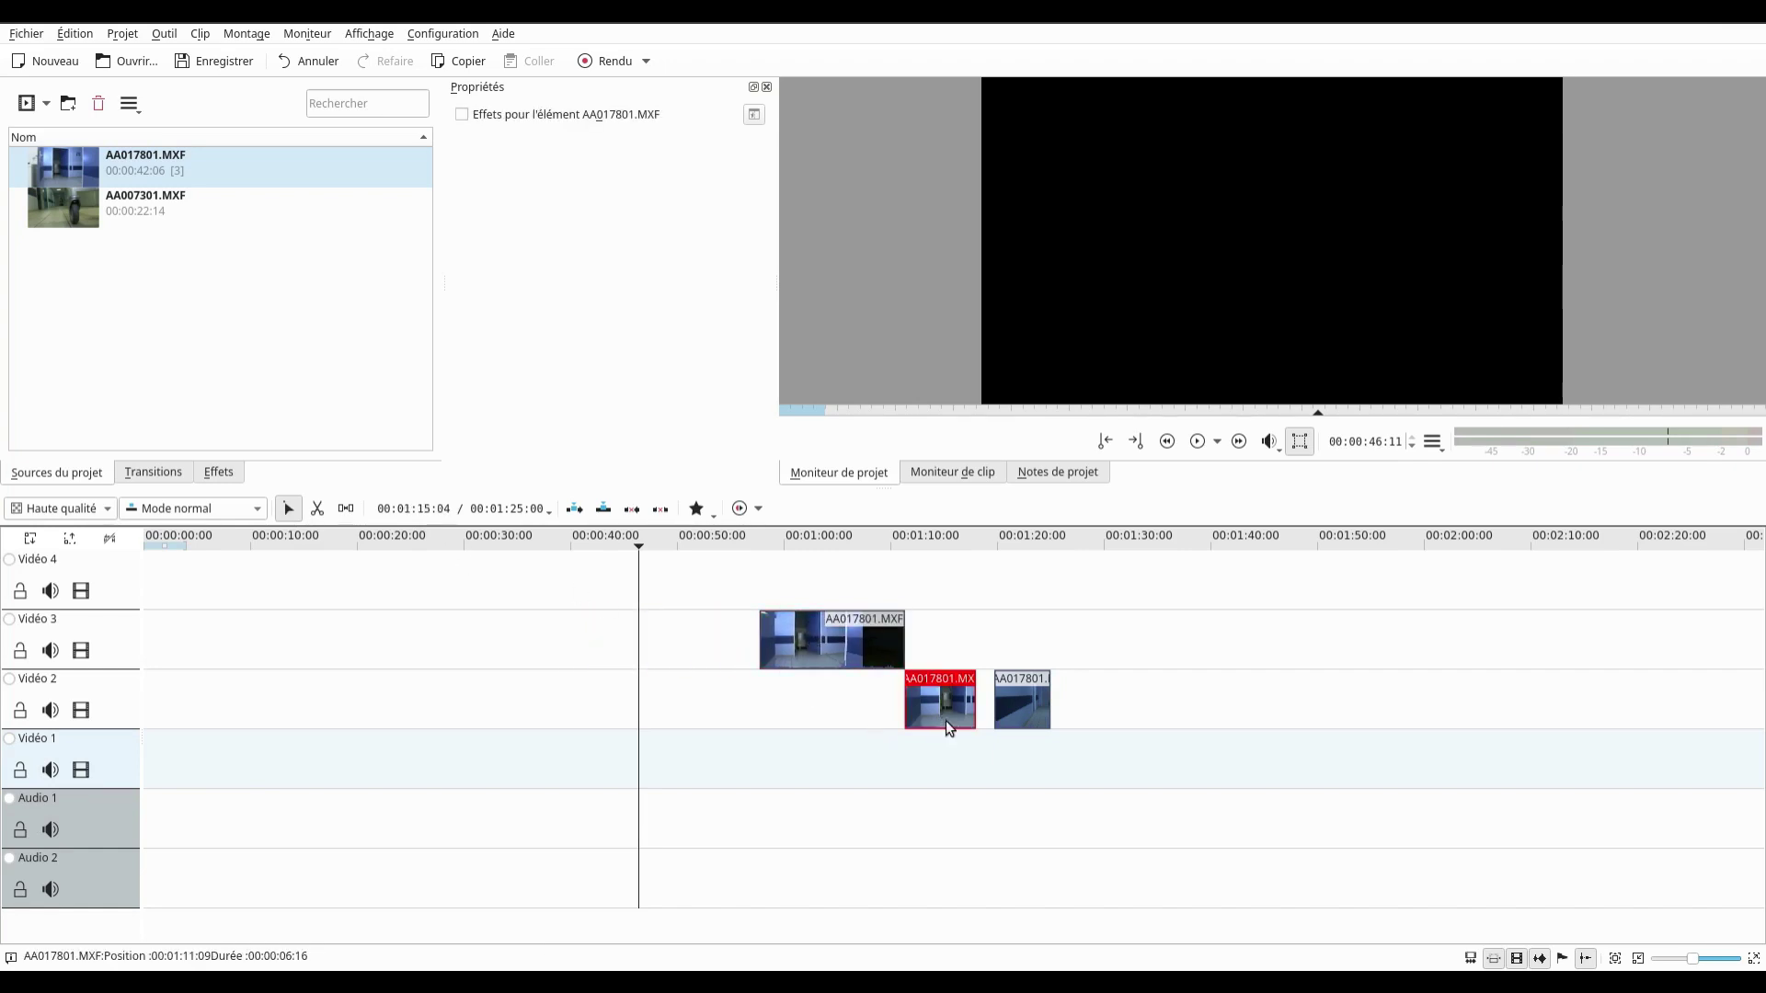
click(1007, 711)
click(842, 641)
click(915, 704)
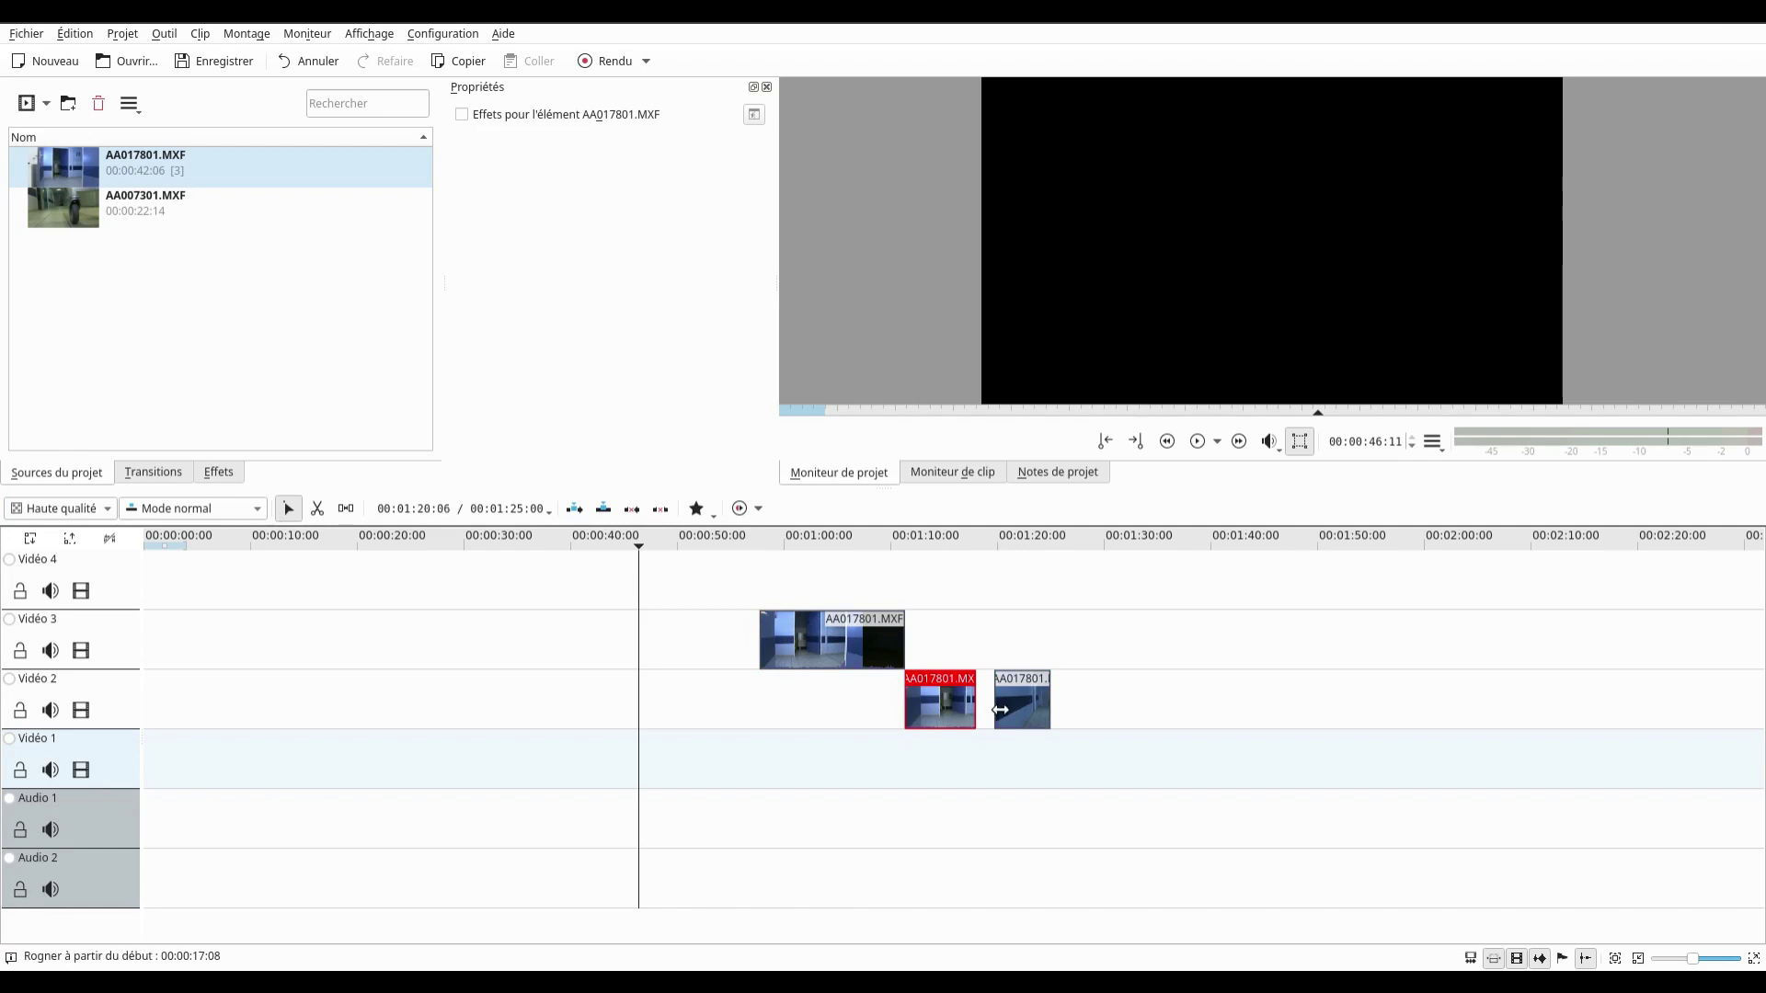
- Delete both AA017801.MXF clips from track Vidéo 2
click(1002, 718)
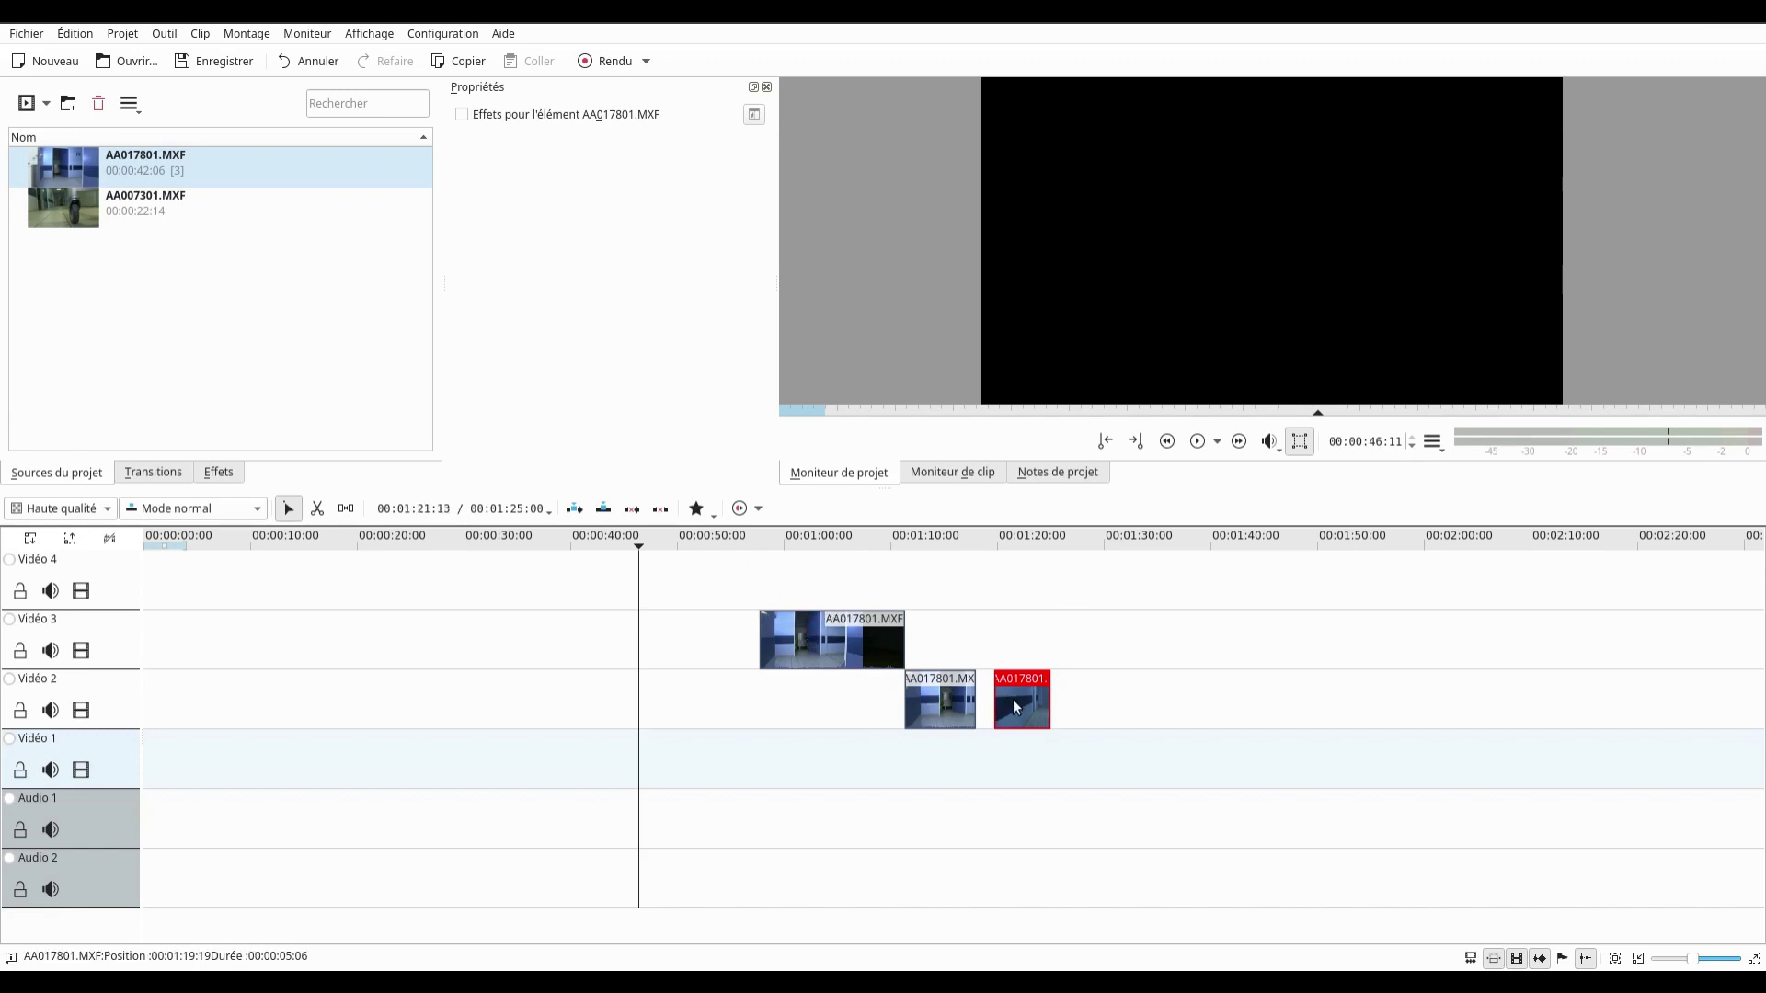
key(Delete)
click(939, 699)
key(Delete)
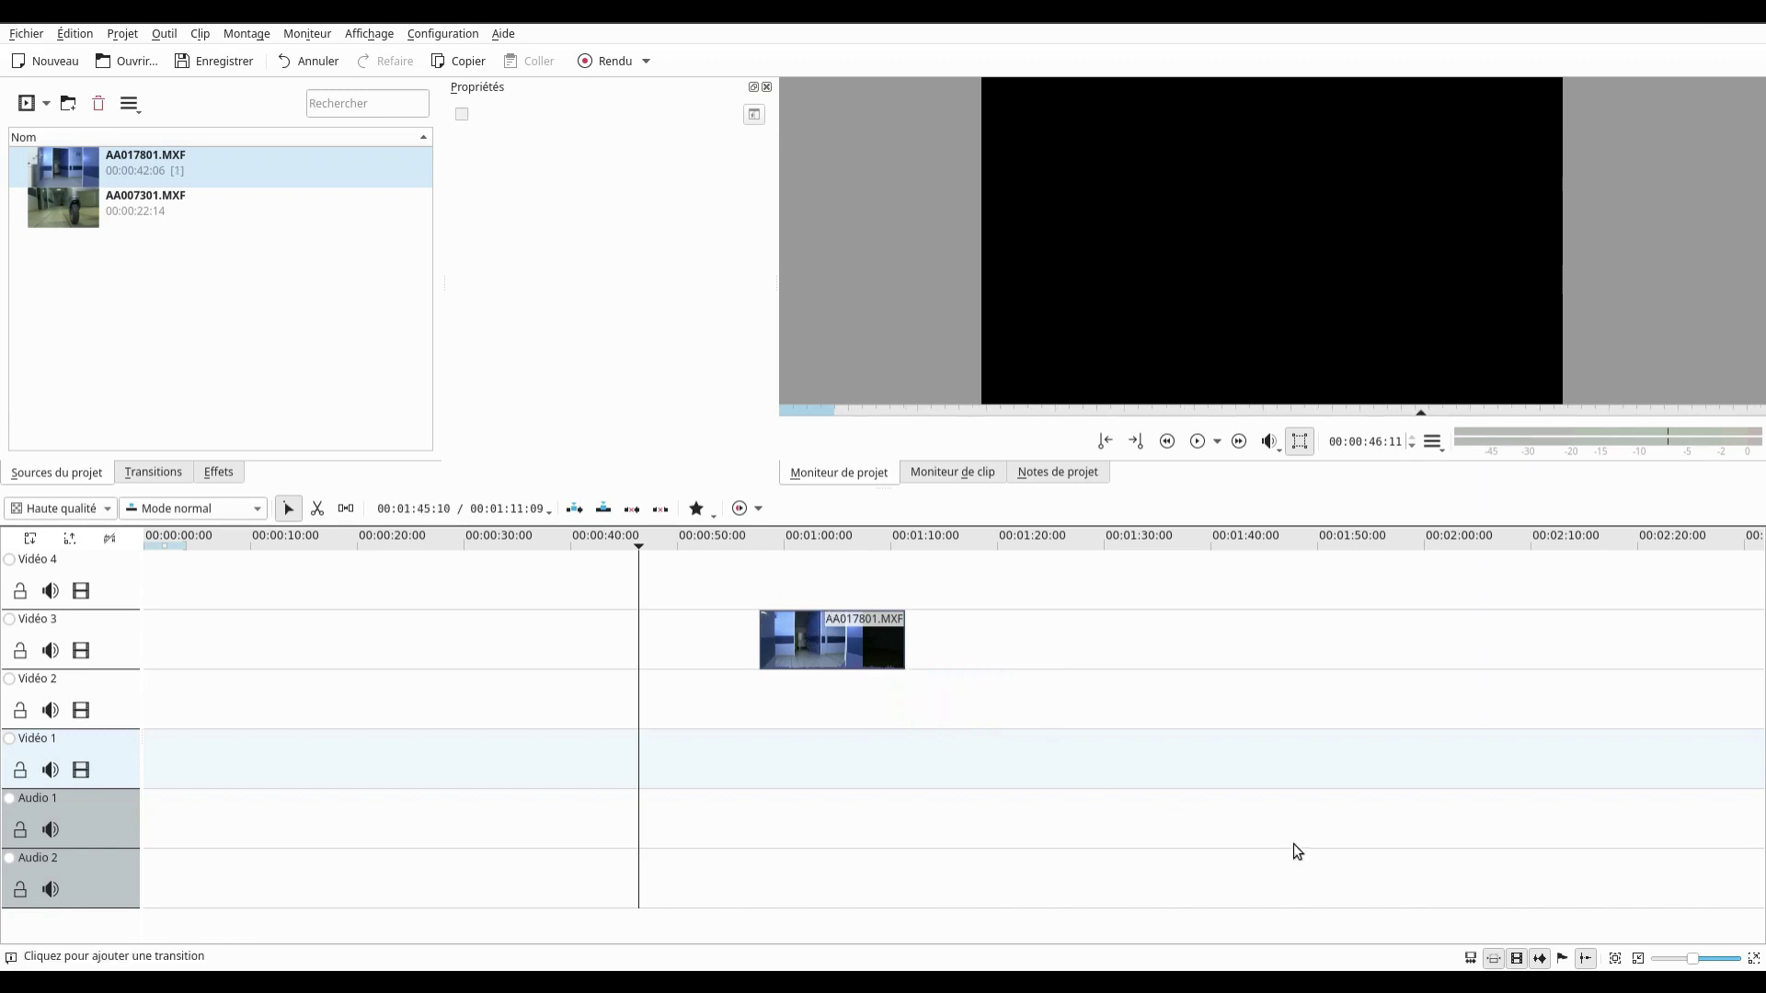
- Scrub through the Vidéo 3 clip and place the playhead at 00:01:05:07
click(1724, 960)
drag(1085, 589, 1674, 589)
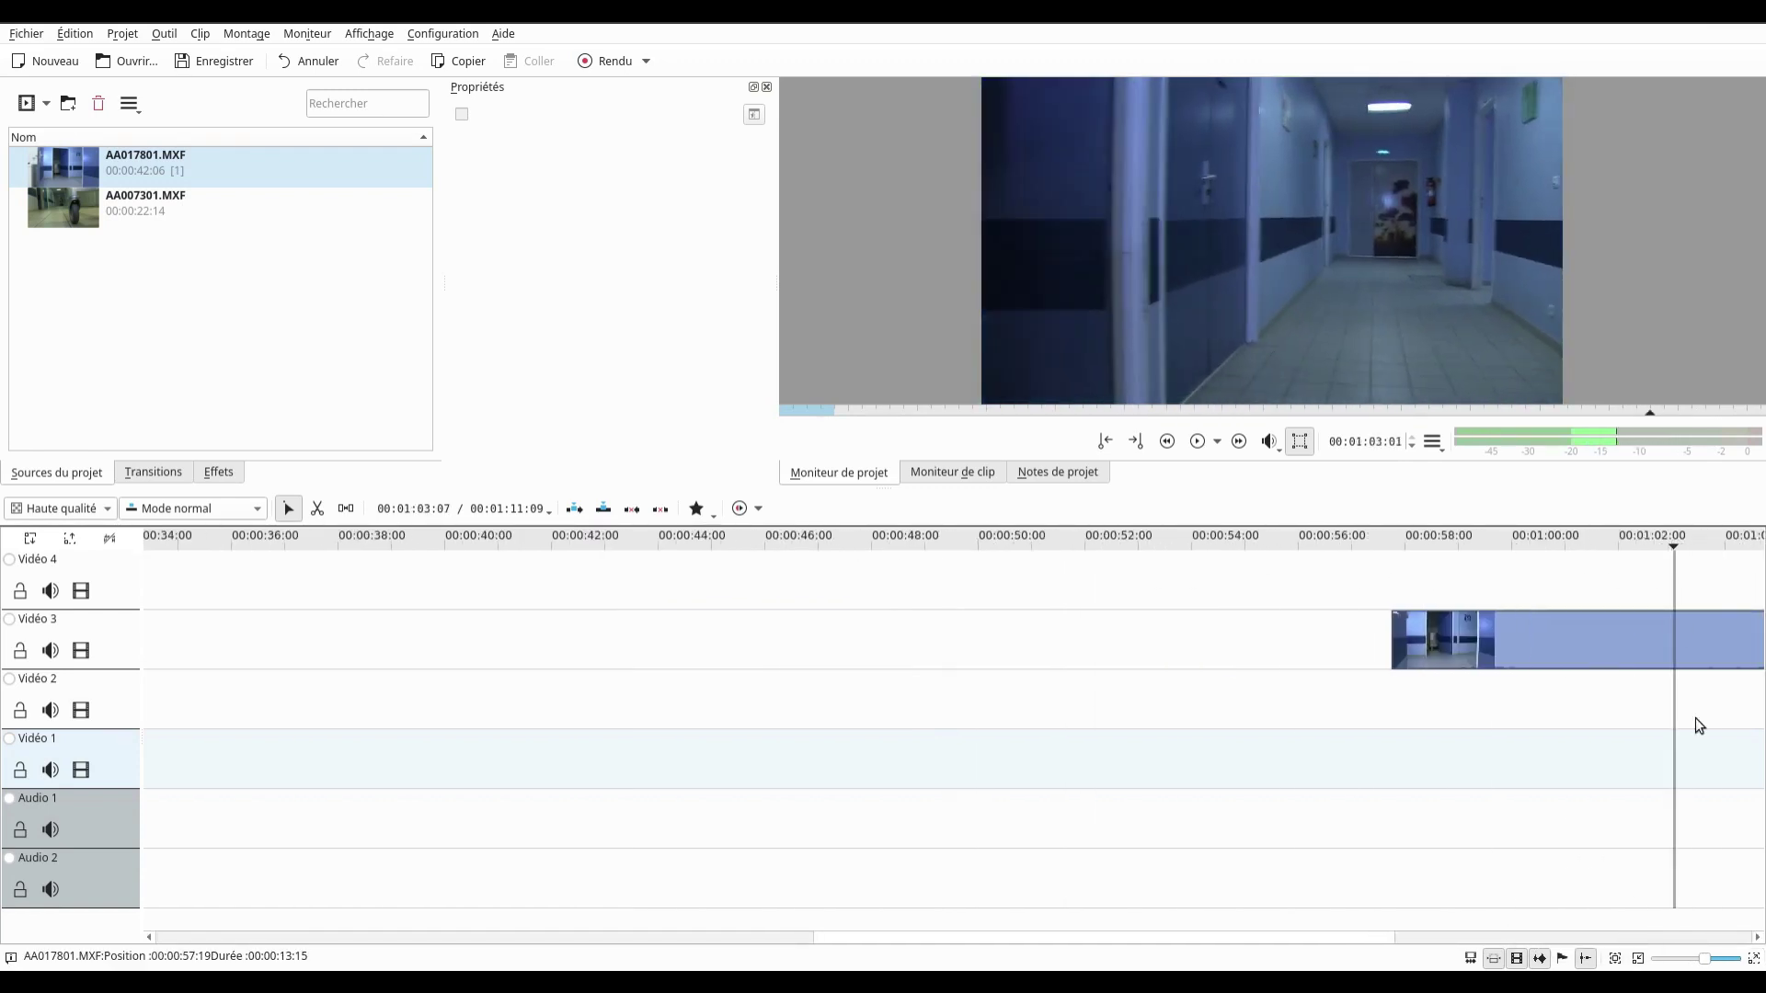
click(1754, 959)
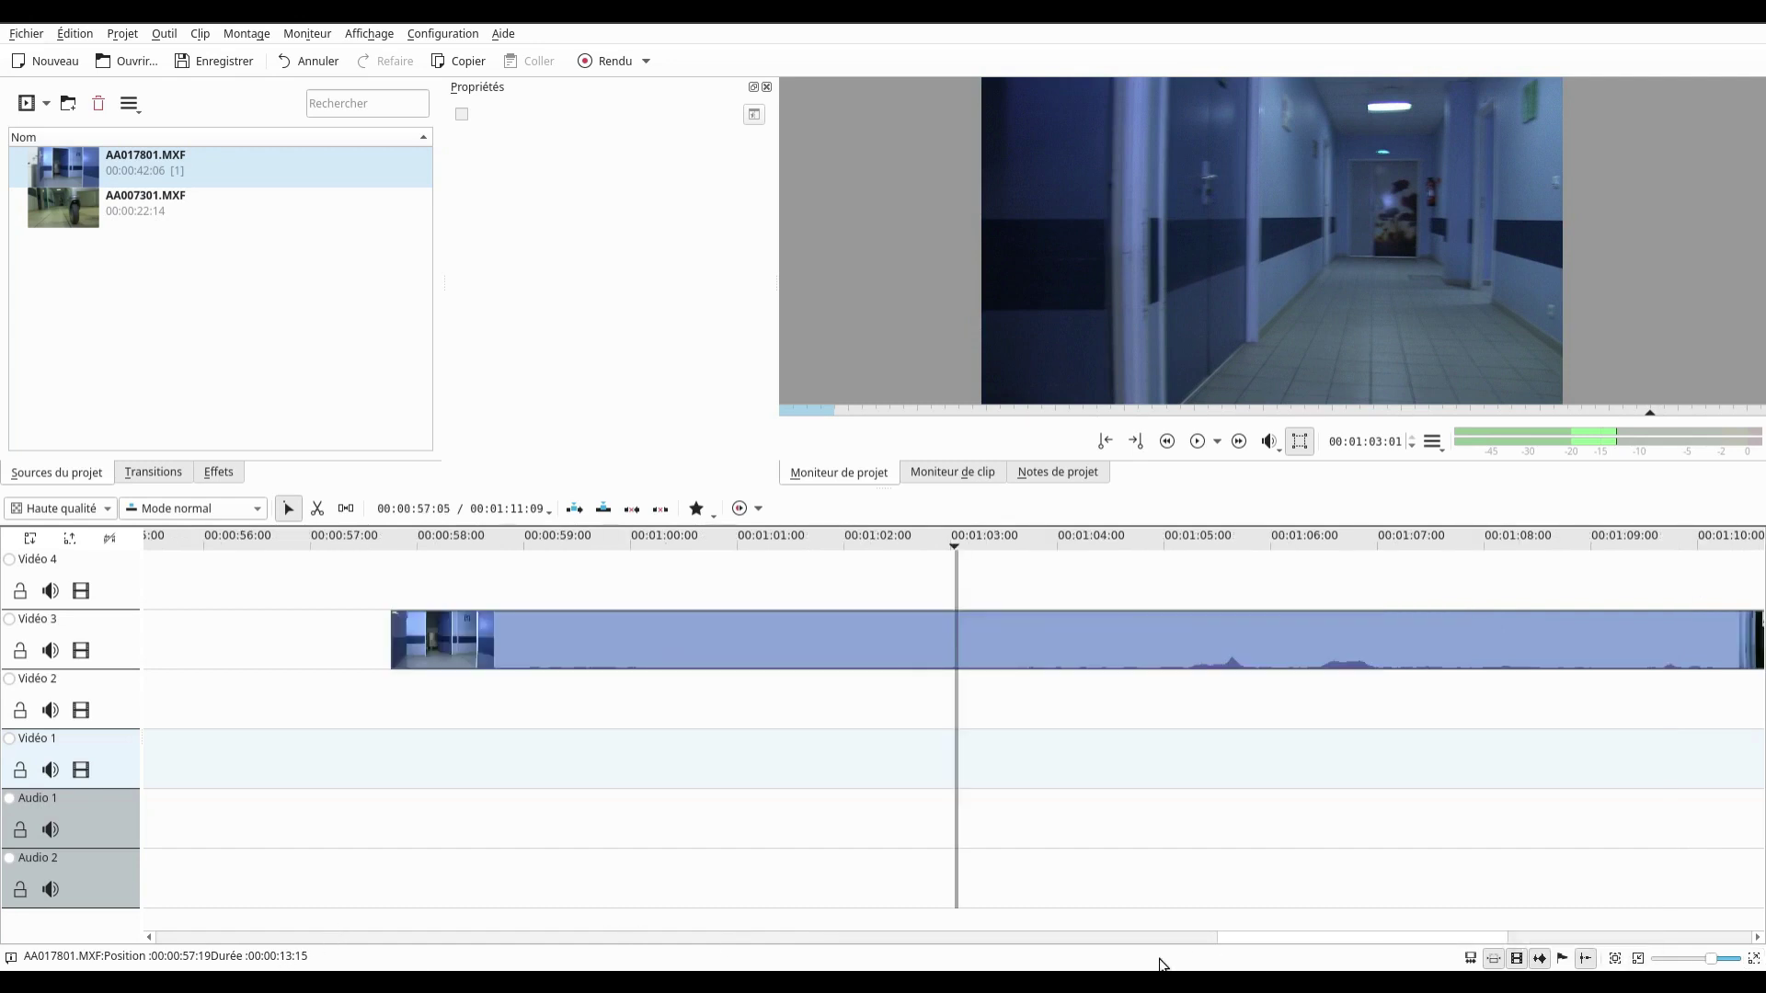
click(1525, 935)
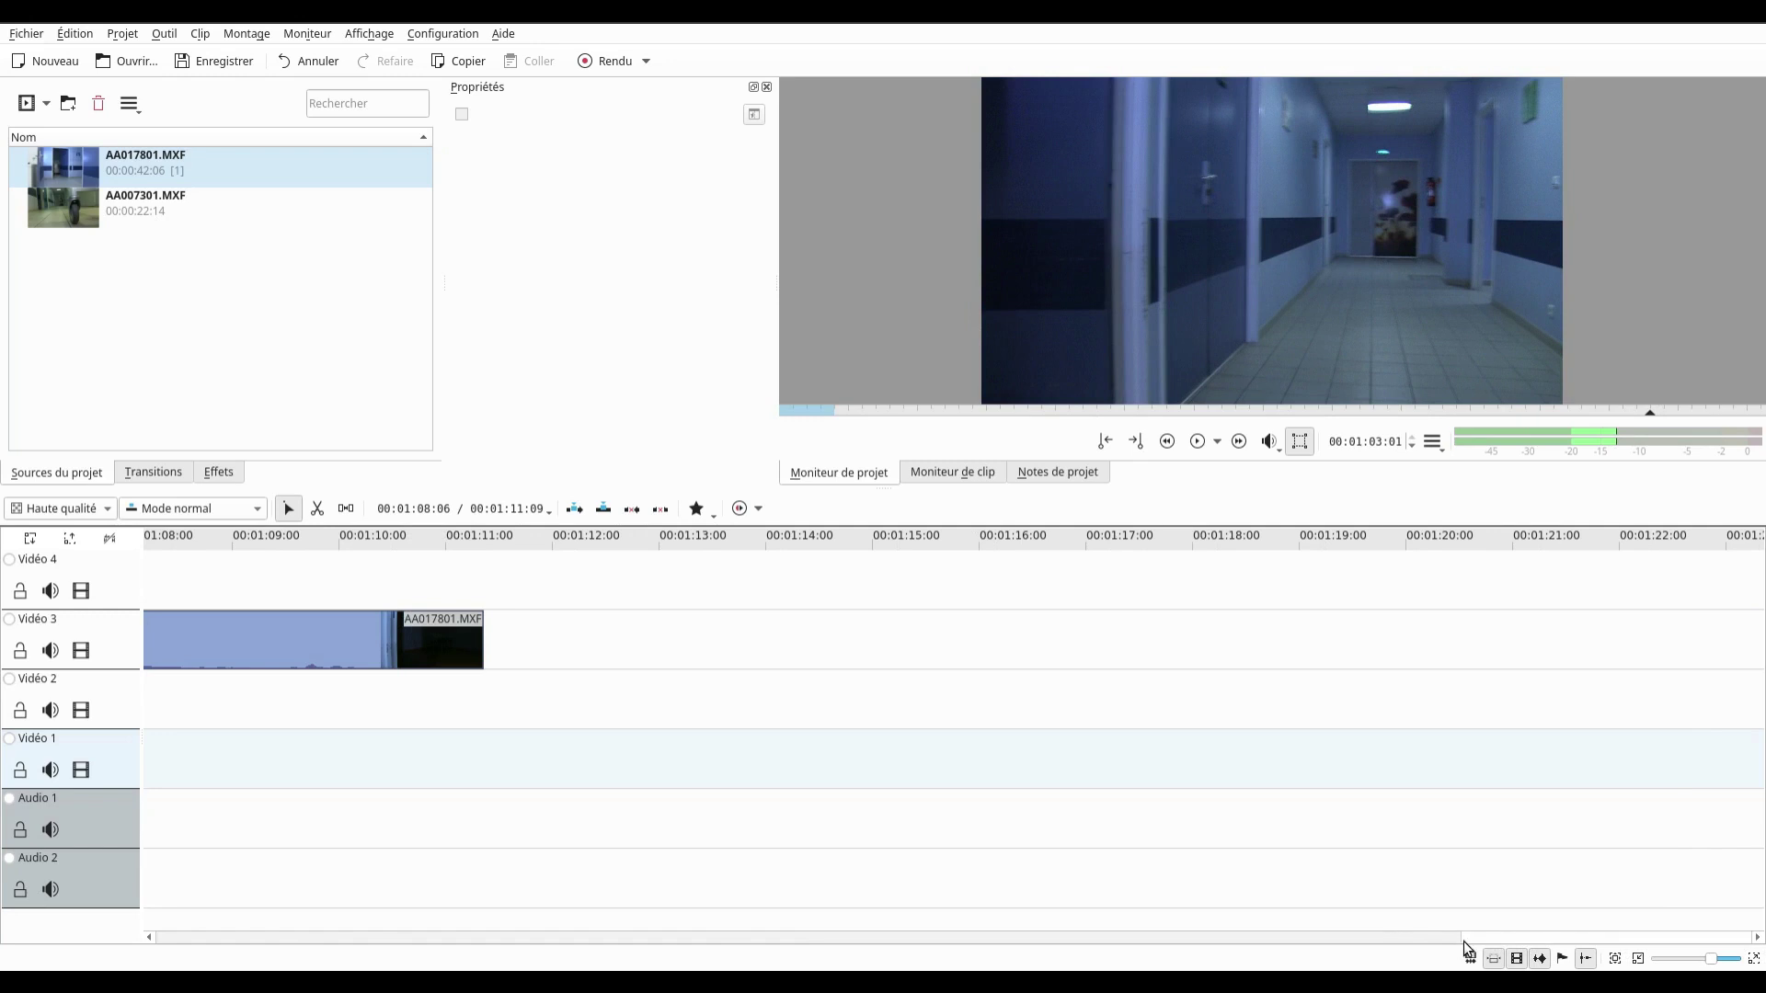
click(1416, 940)
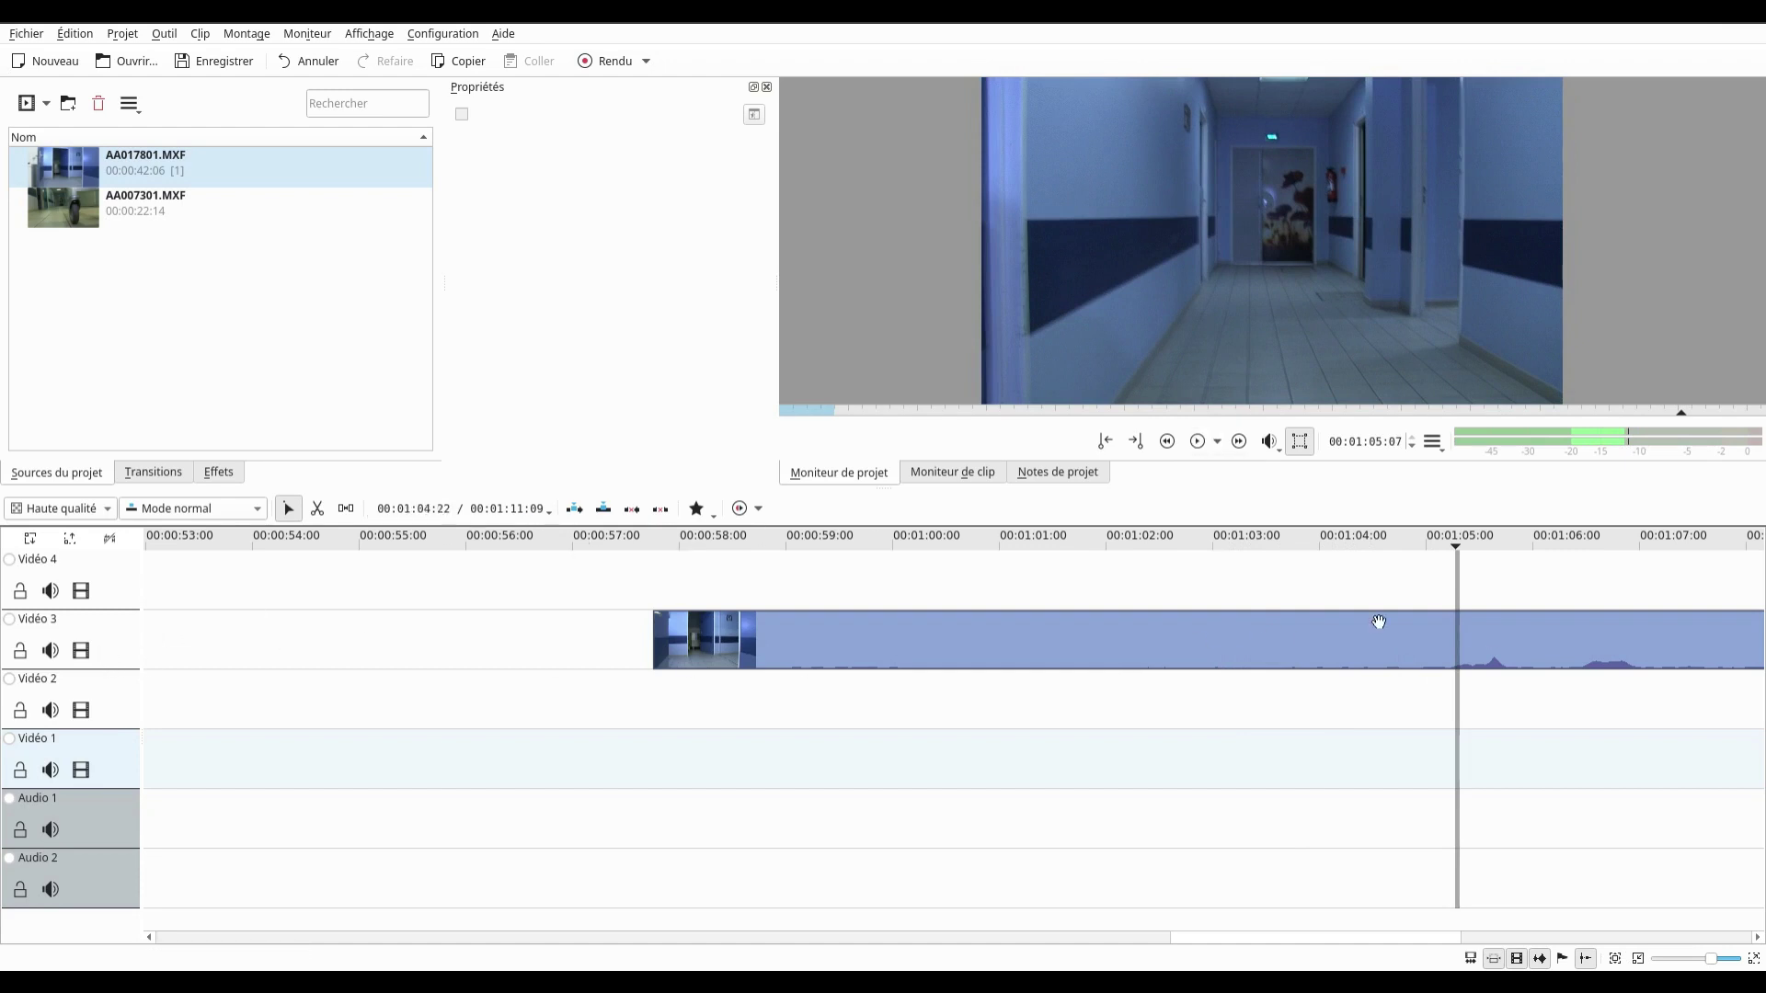
- Open AA007301.MXF in the clip monitor and mark its in point at 00:00:06:20 and out point at 00:00:11:14
click(67, 211)
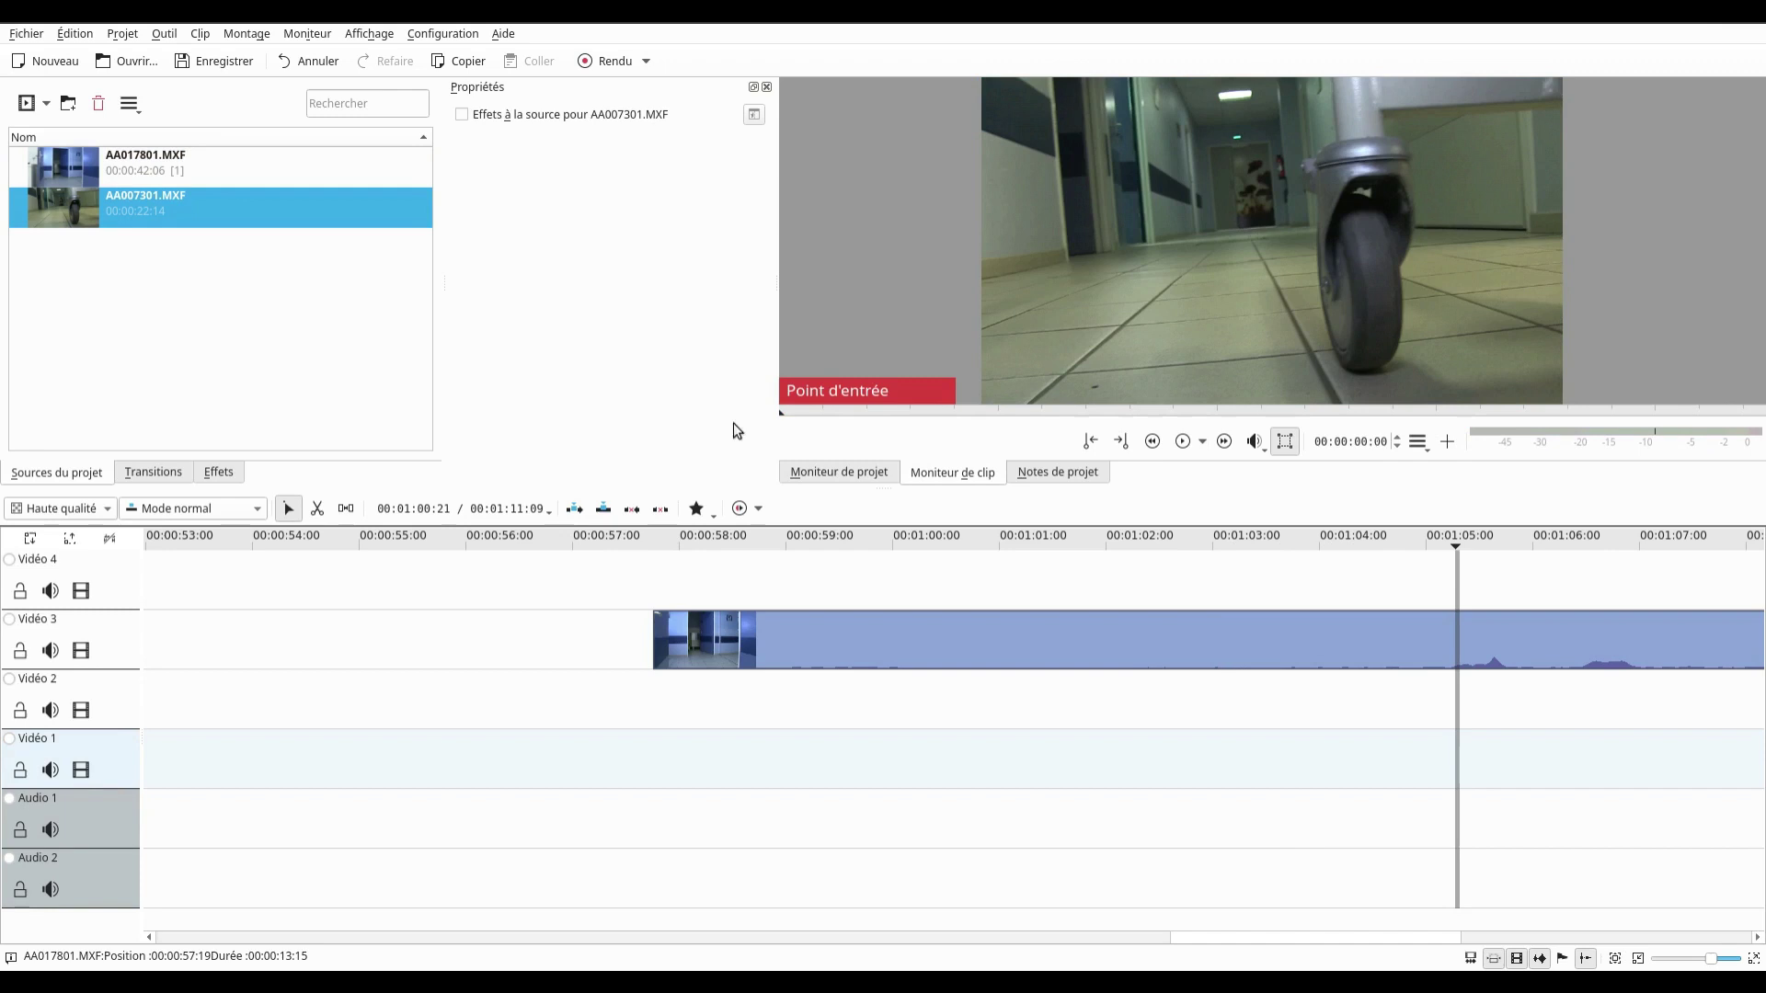
drag(784, 421, 1079, 412)
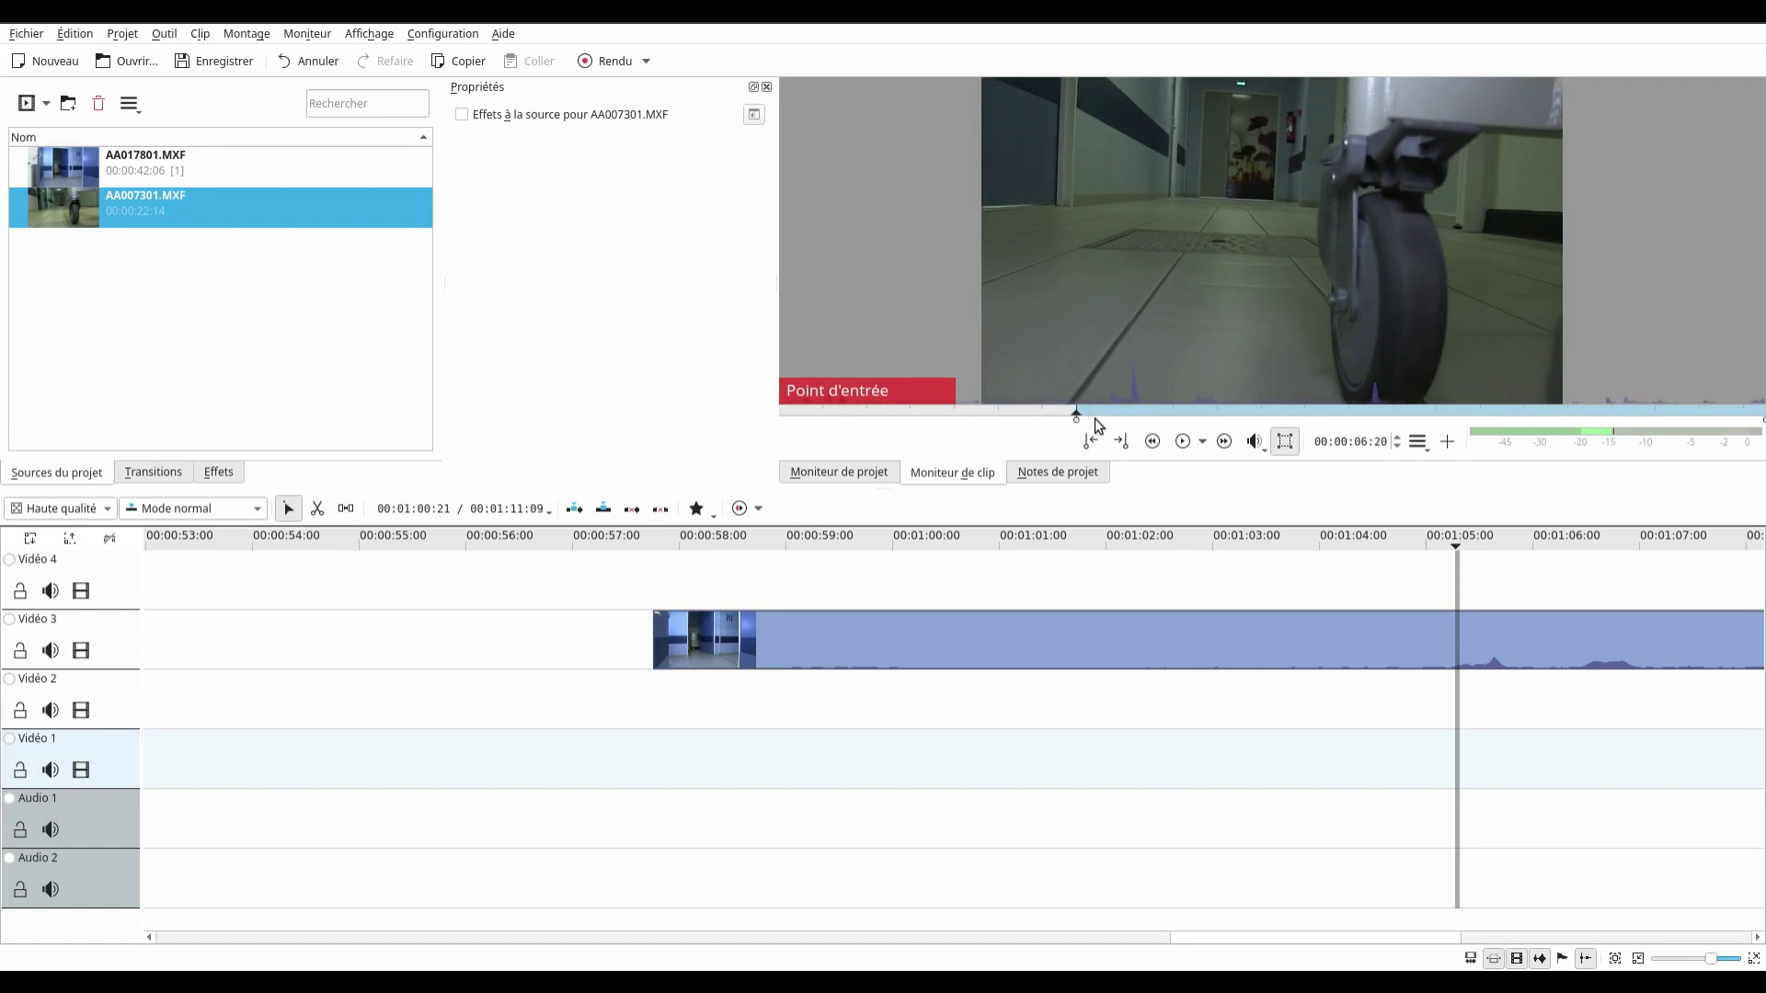
click(1303, 407)
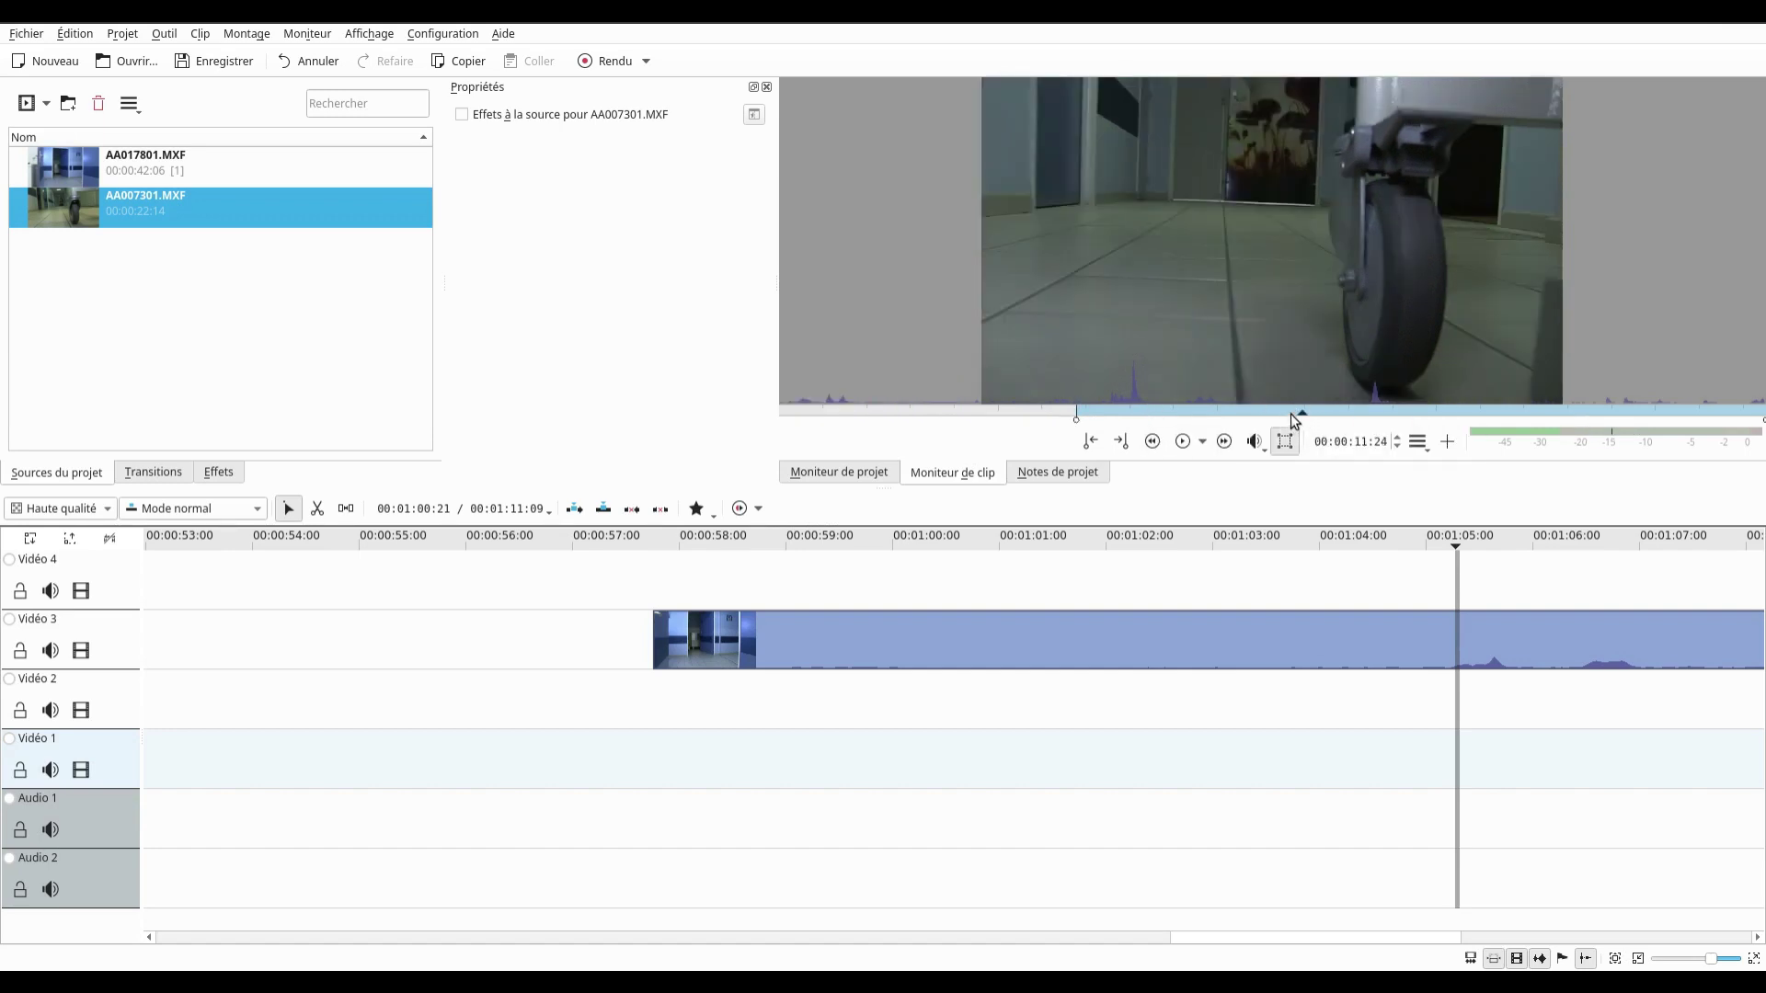
click(1339, 411)
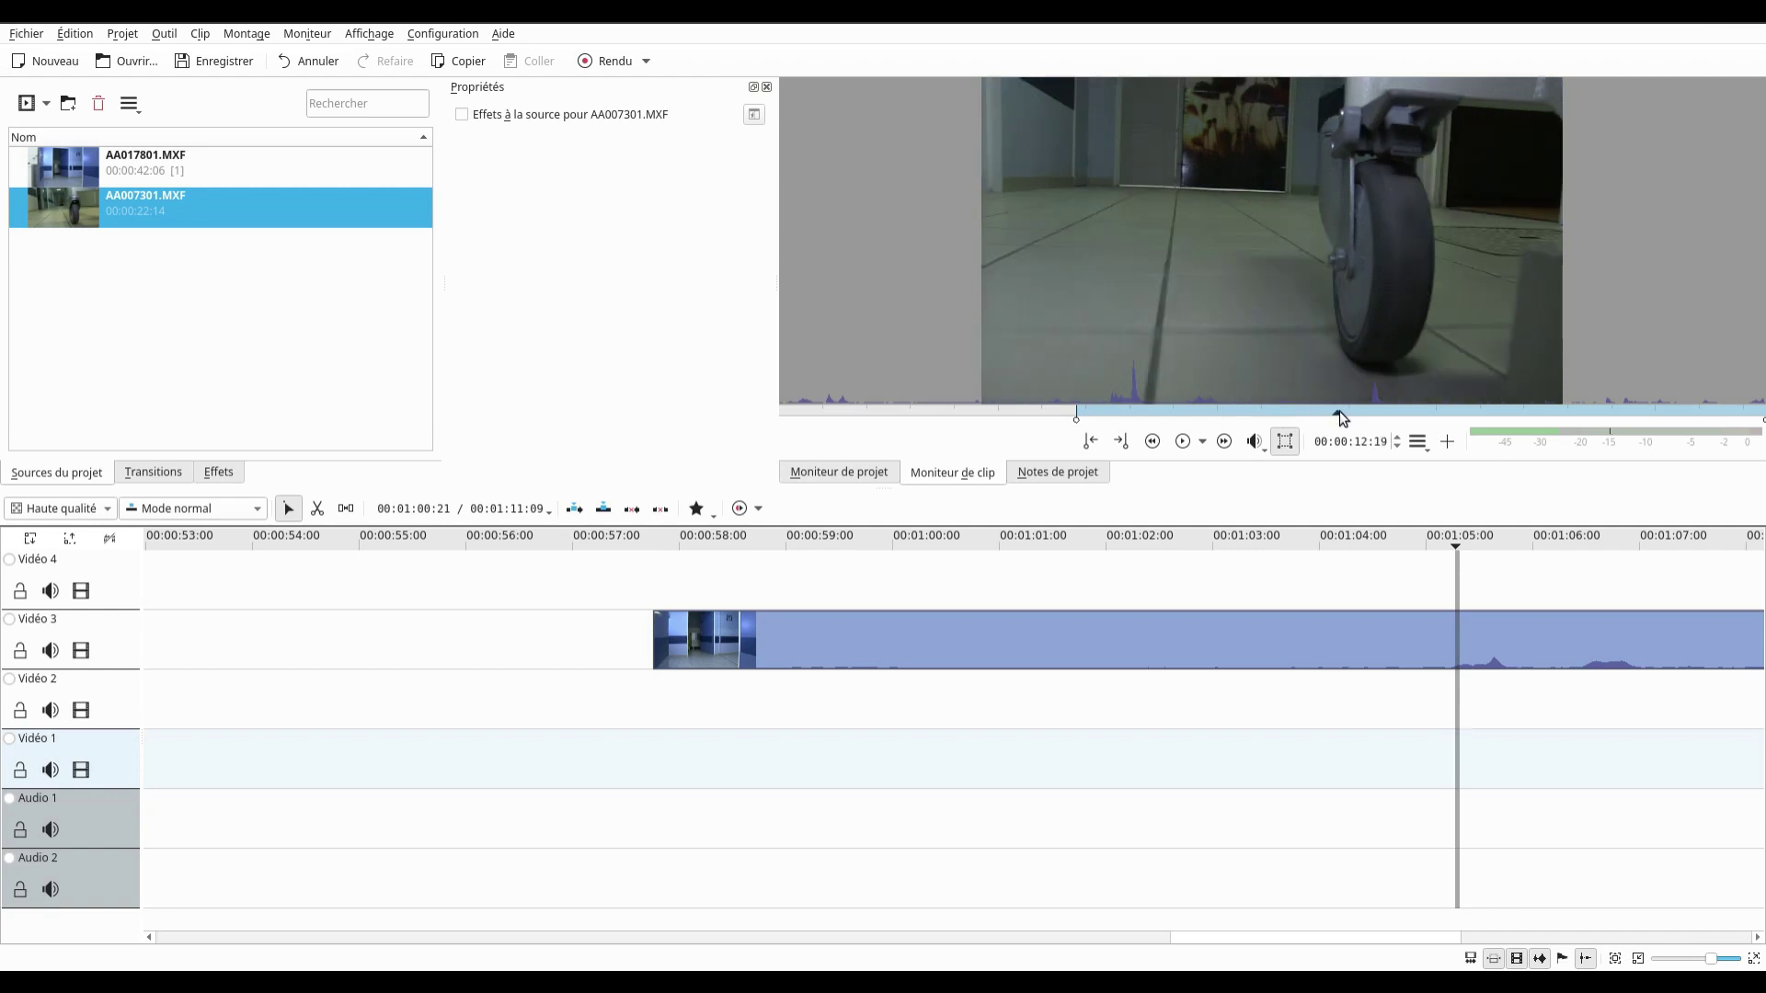
drag(1339, 411, 1284, 412)
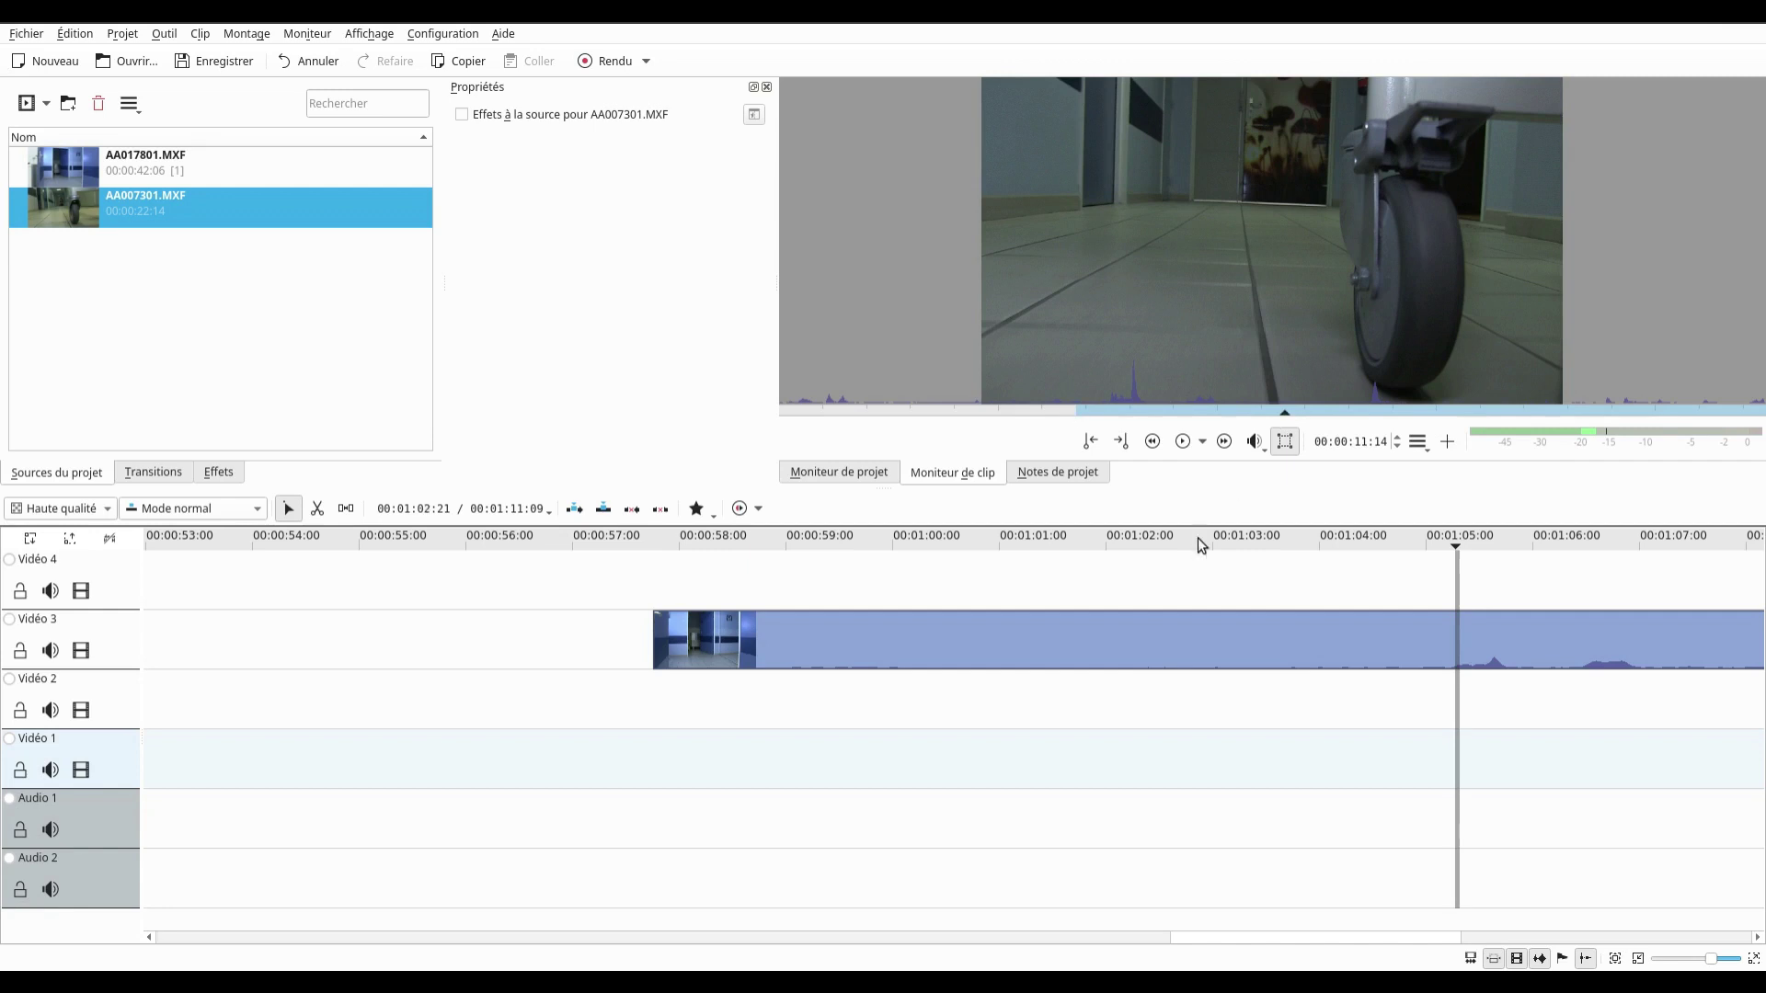
click(1121, 441)
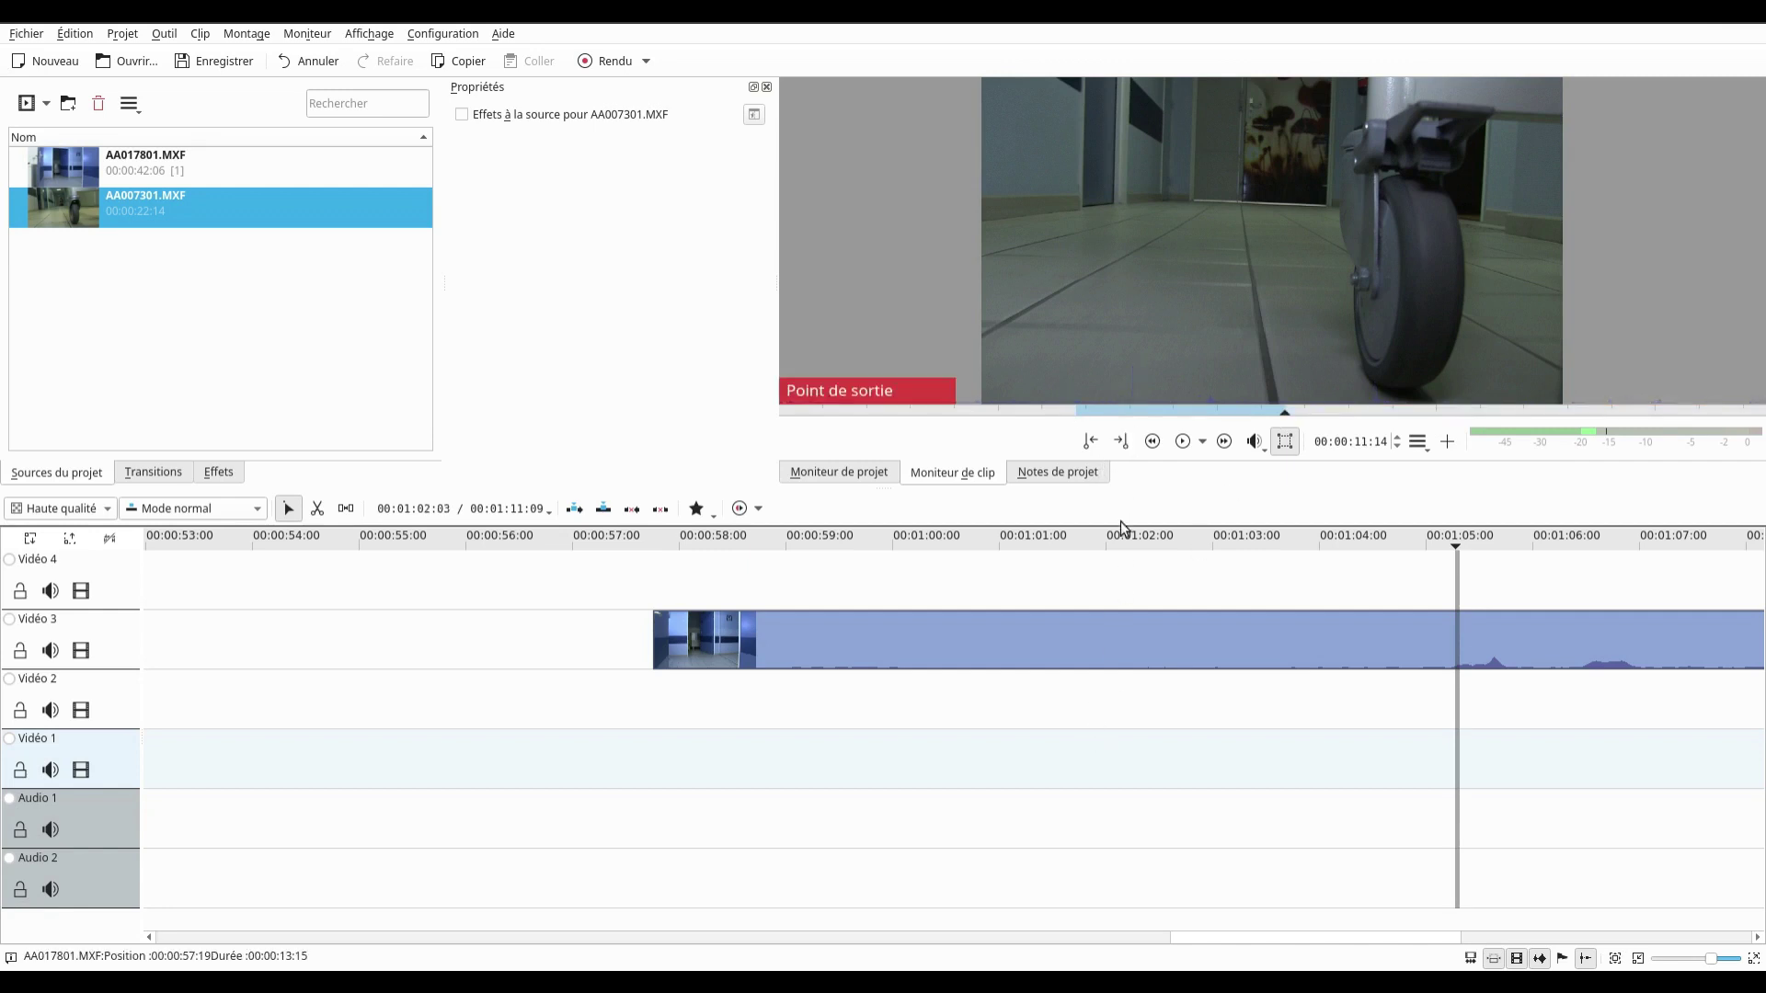
- Play AA007301.MXF in the clip monitor, pause it and return to 00:00:08:24 inside the marked zone
click(1172, 360)
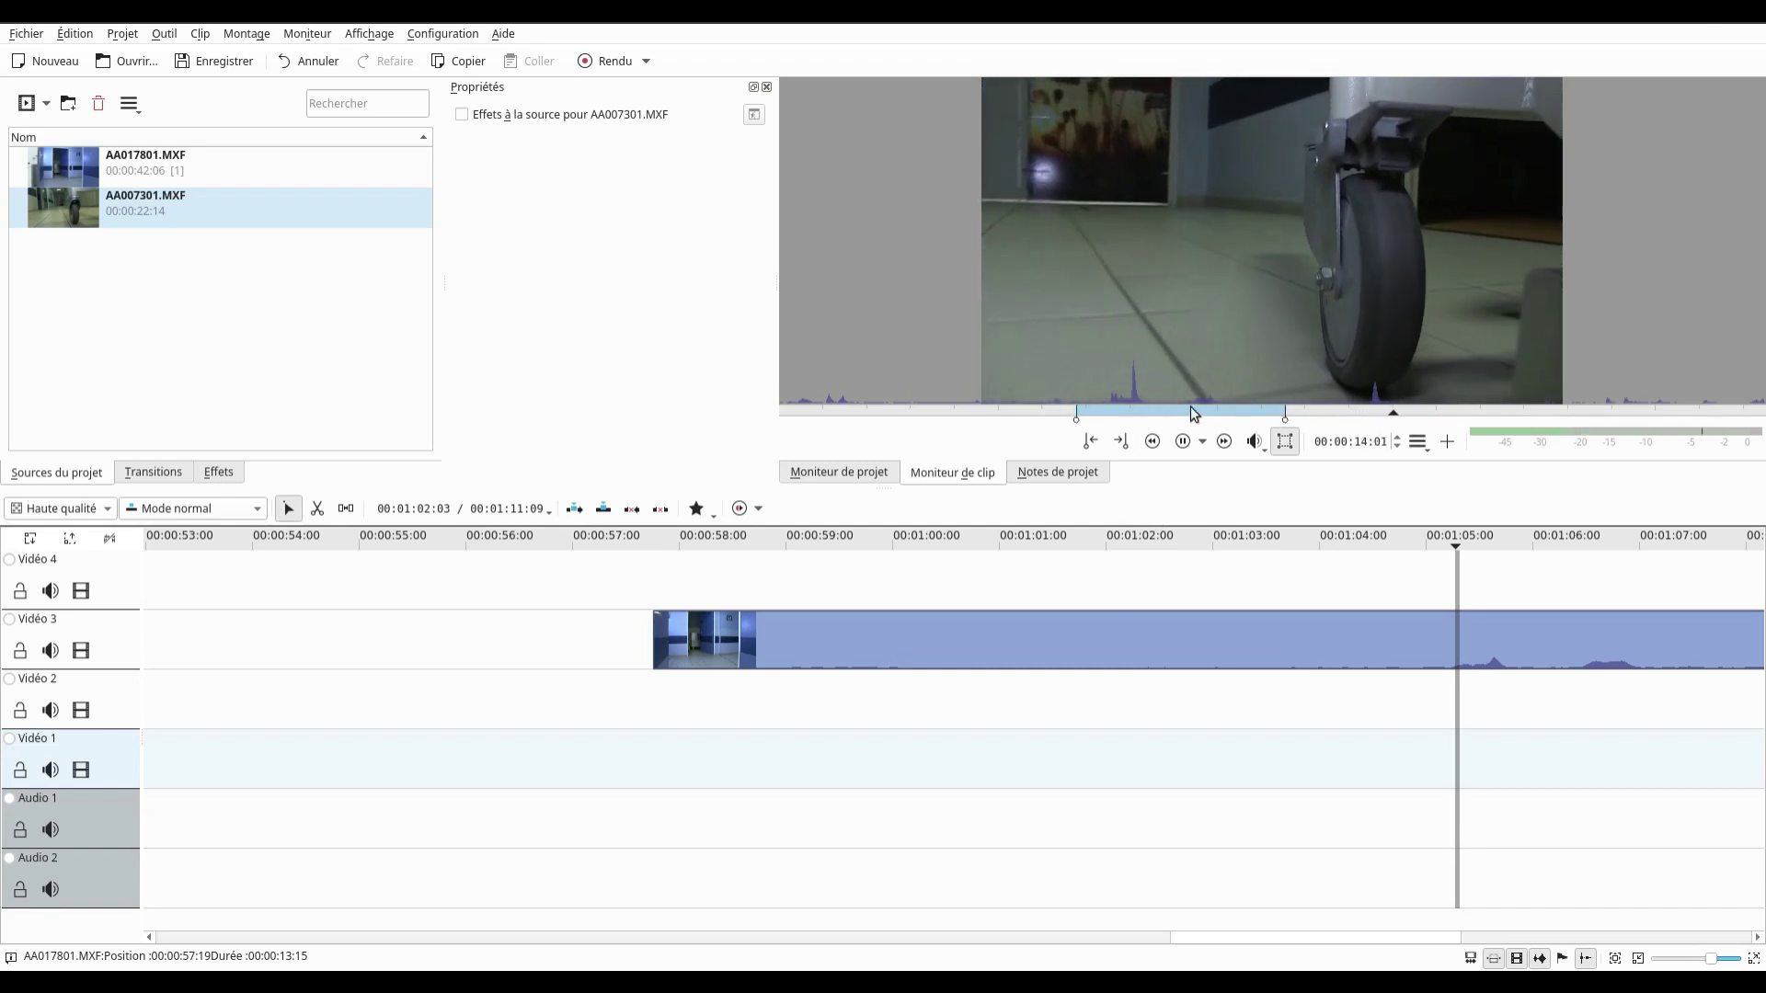
click(1192, 444)
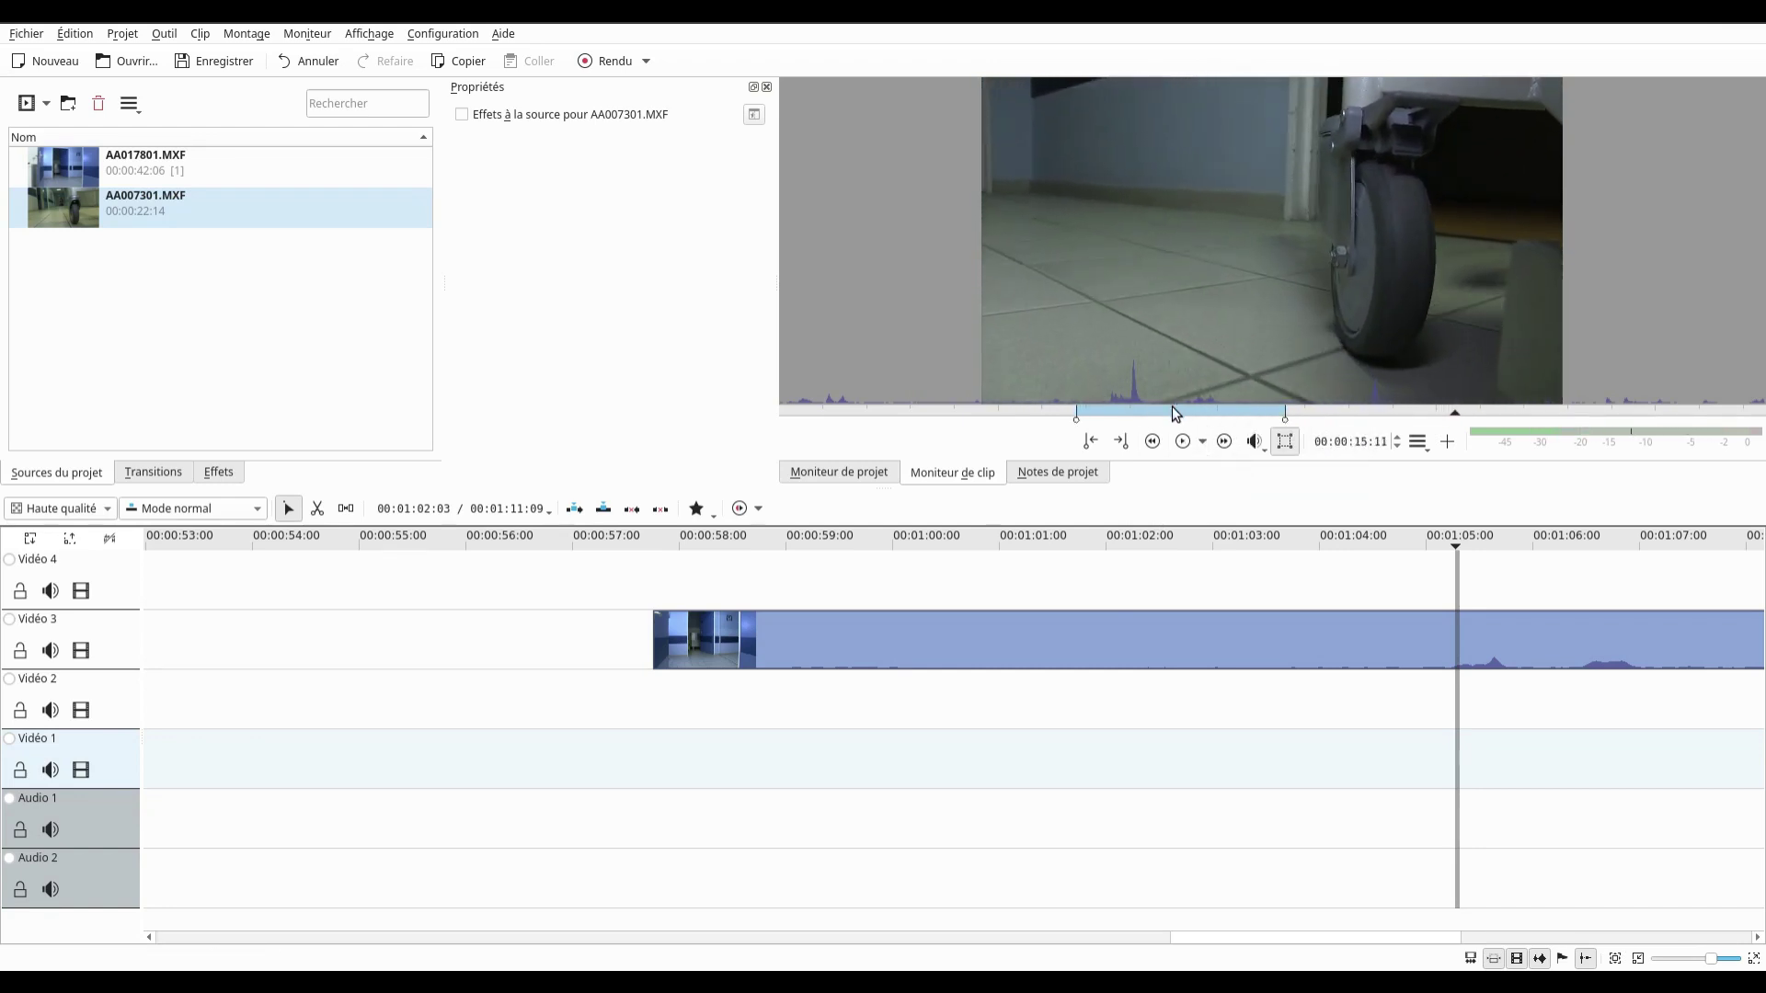
click(1172, 407)
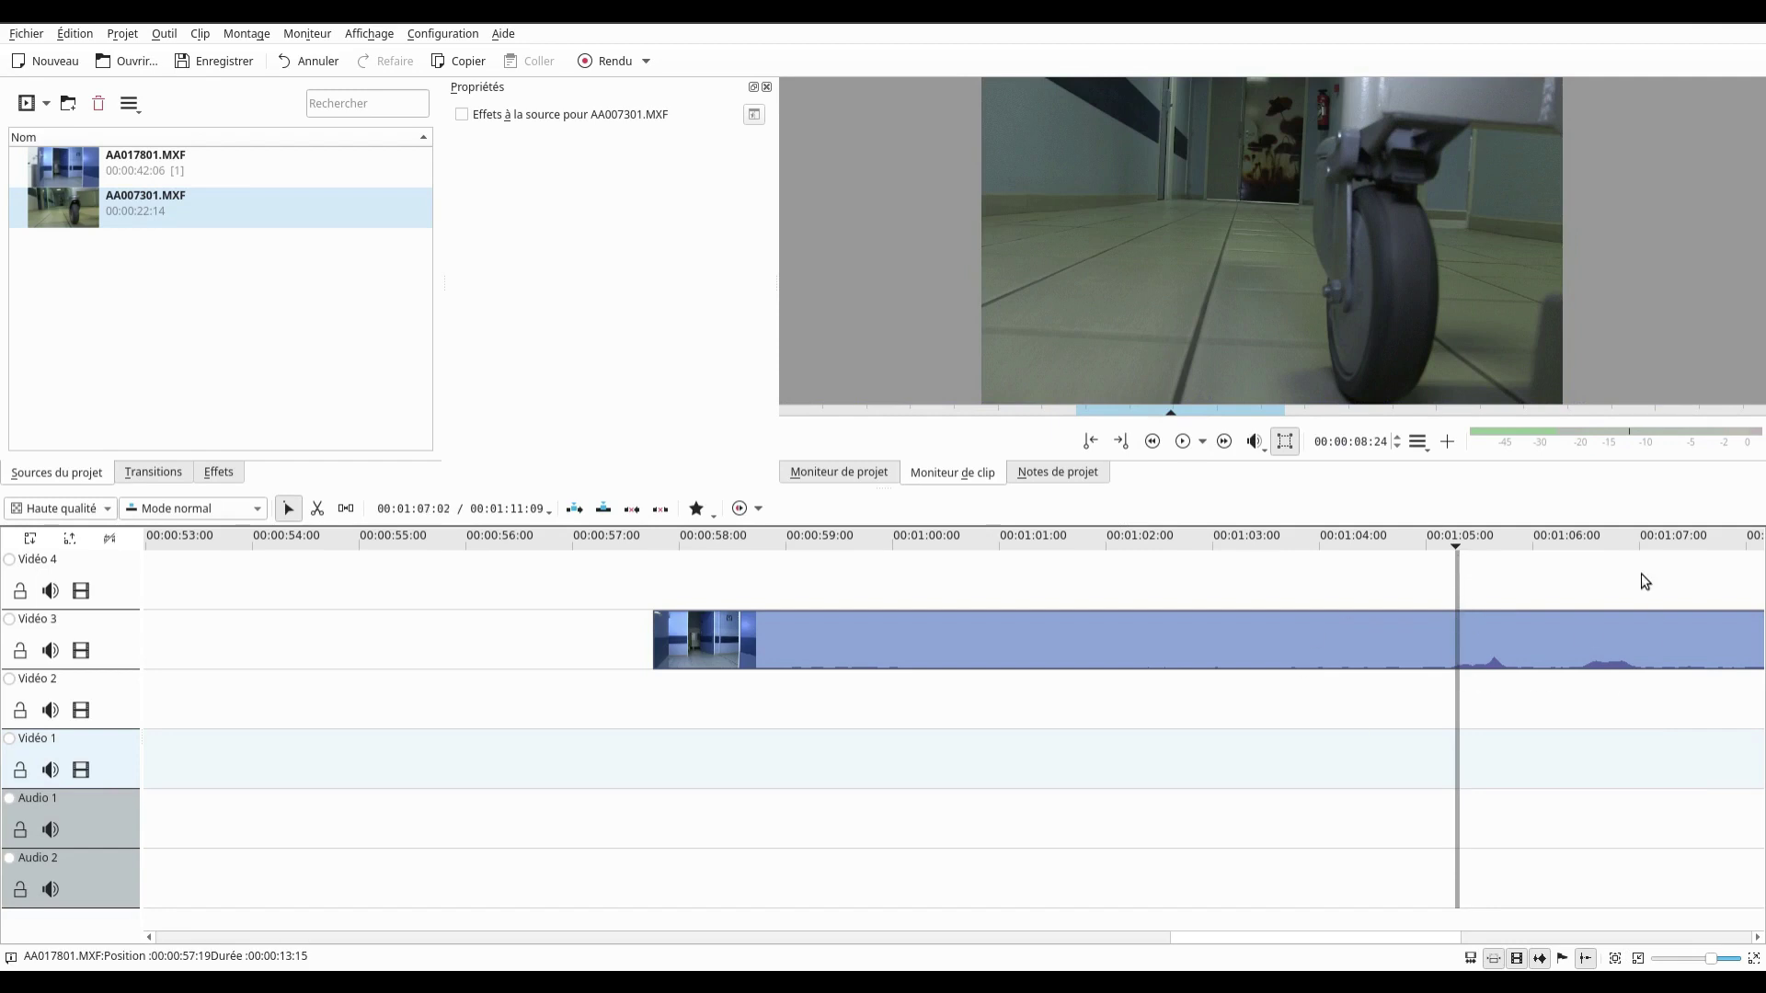
- Place the marked zone of AA007301.MXF on track Vidéo 4 at 00:01:04:08, above the Vidéo 3 clip
scroll(919, 692, down, 5)
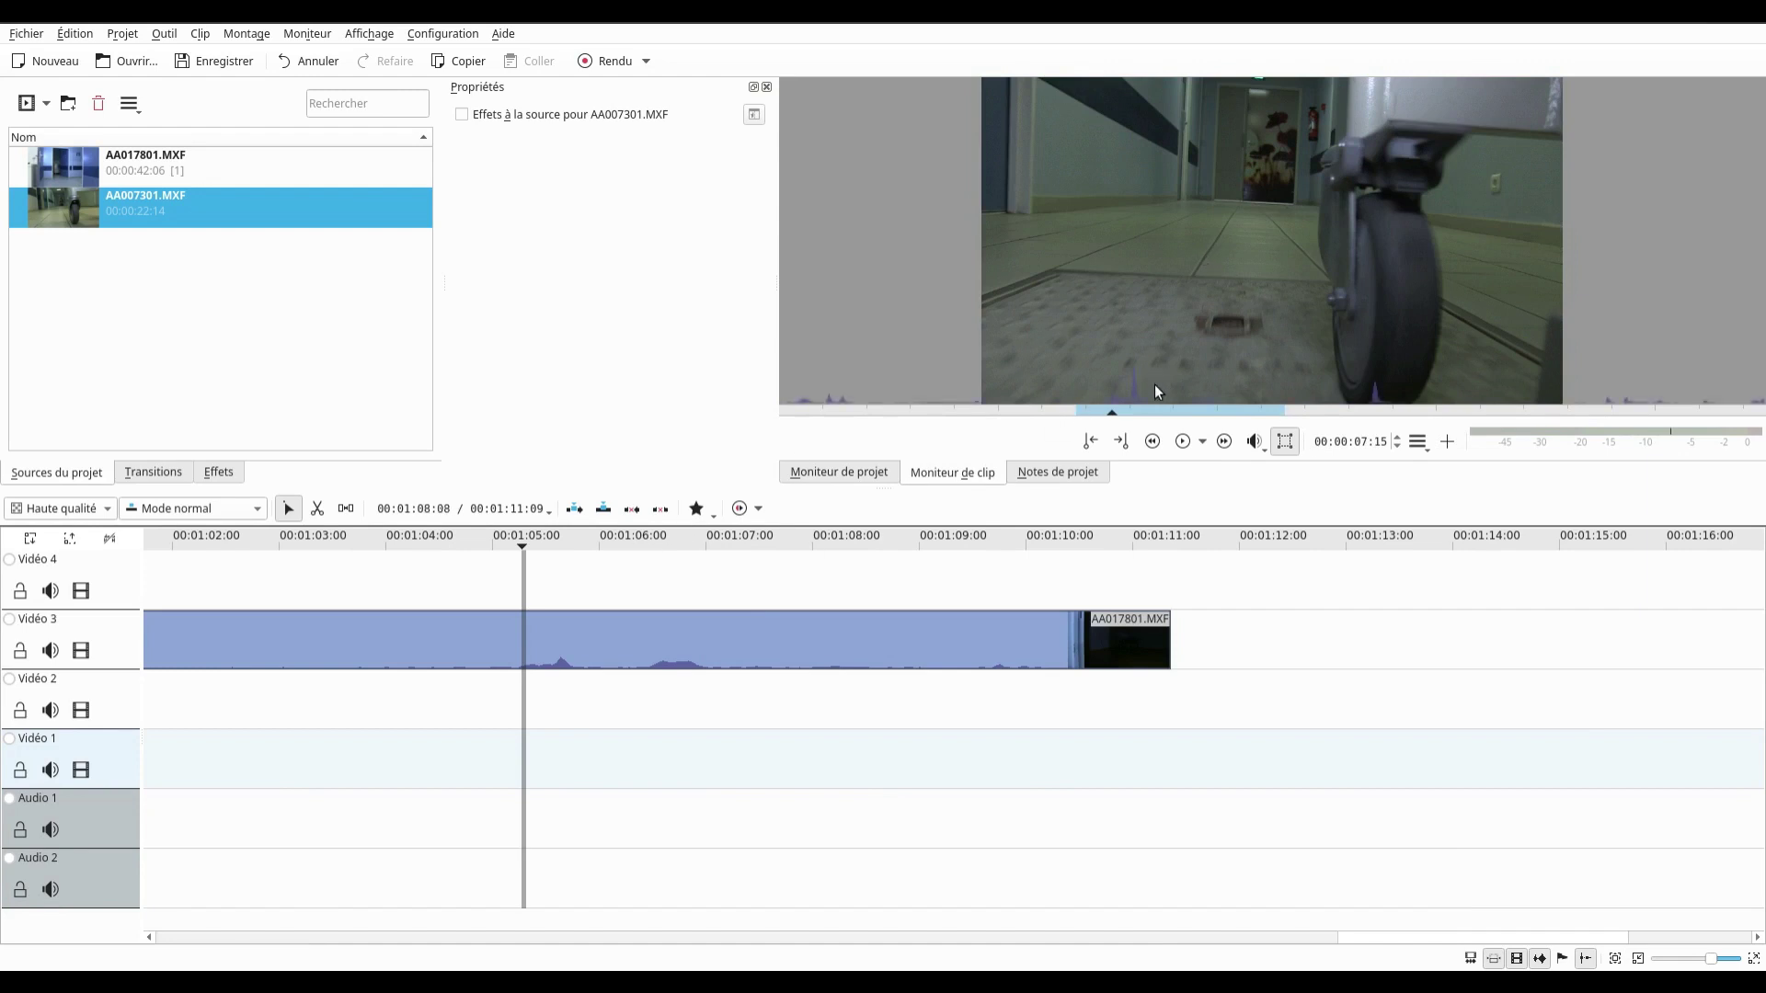
drag(1162, 365, 425, 594)
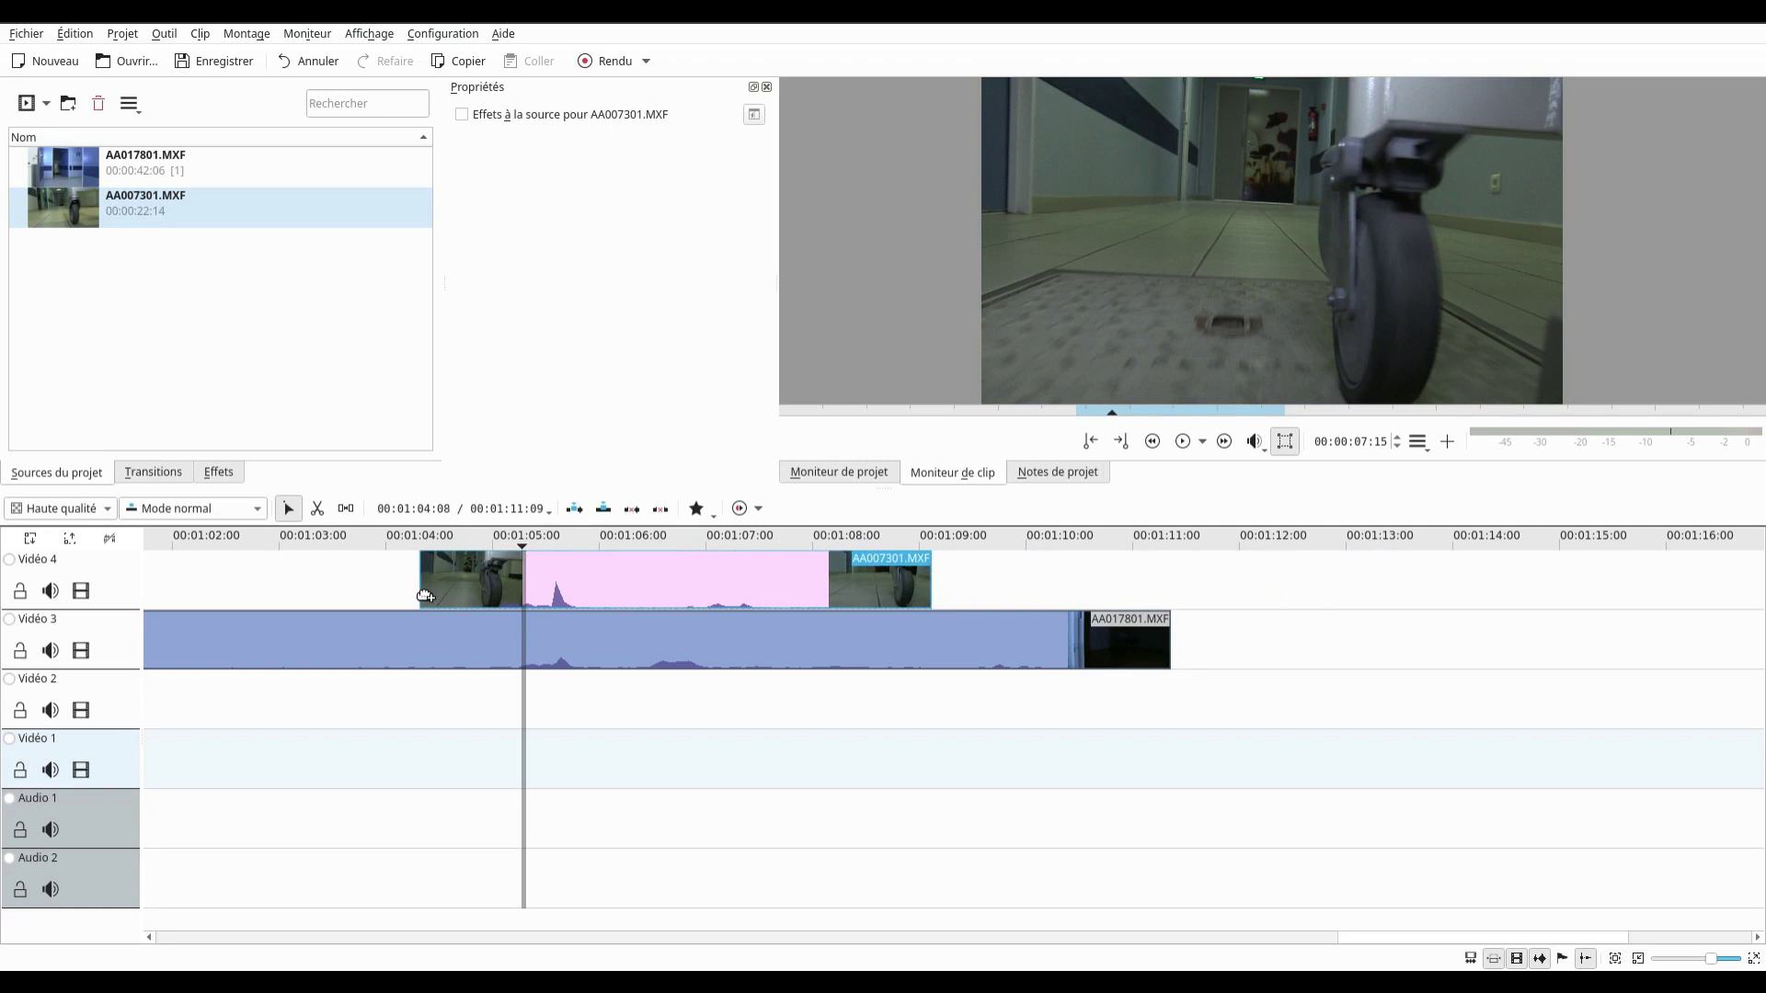
drag(425, 596, 425, 596)
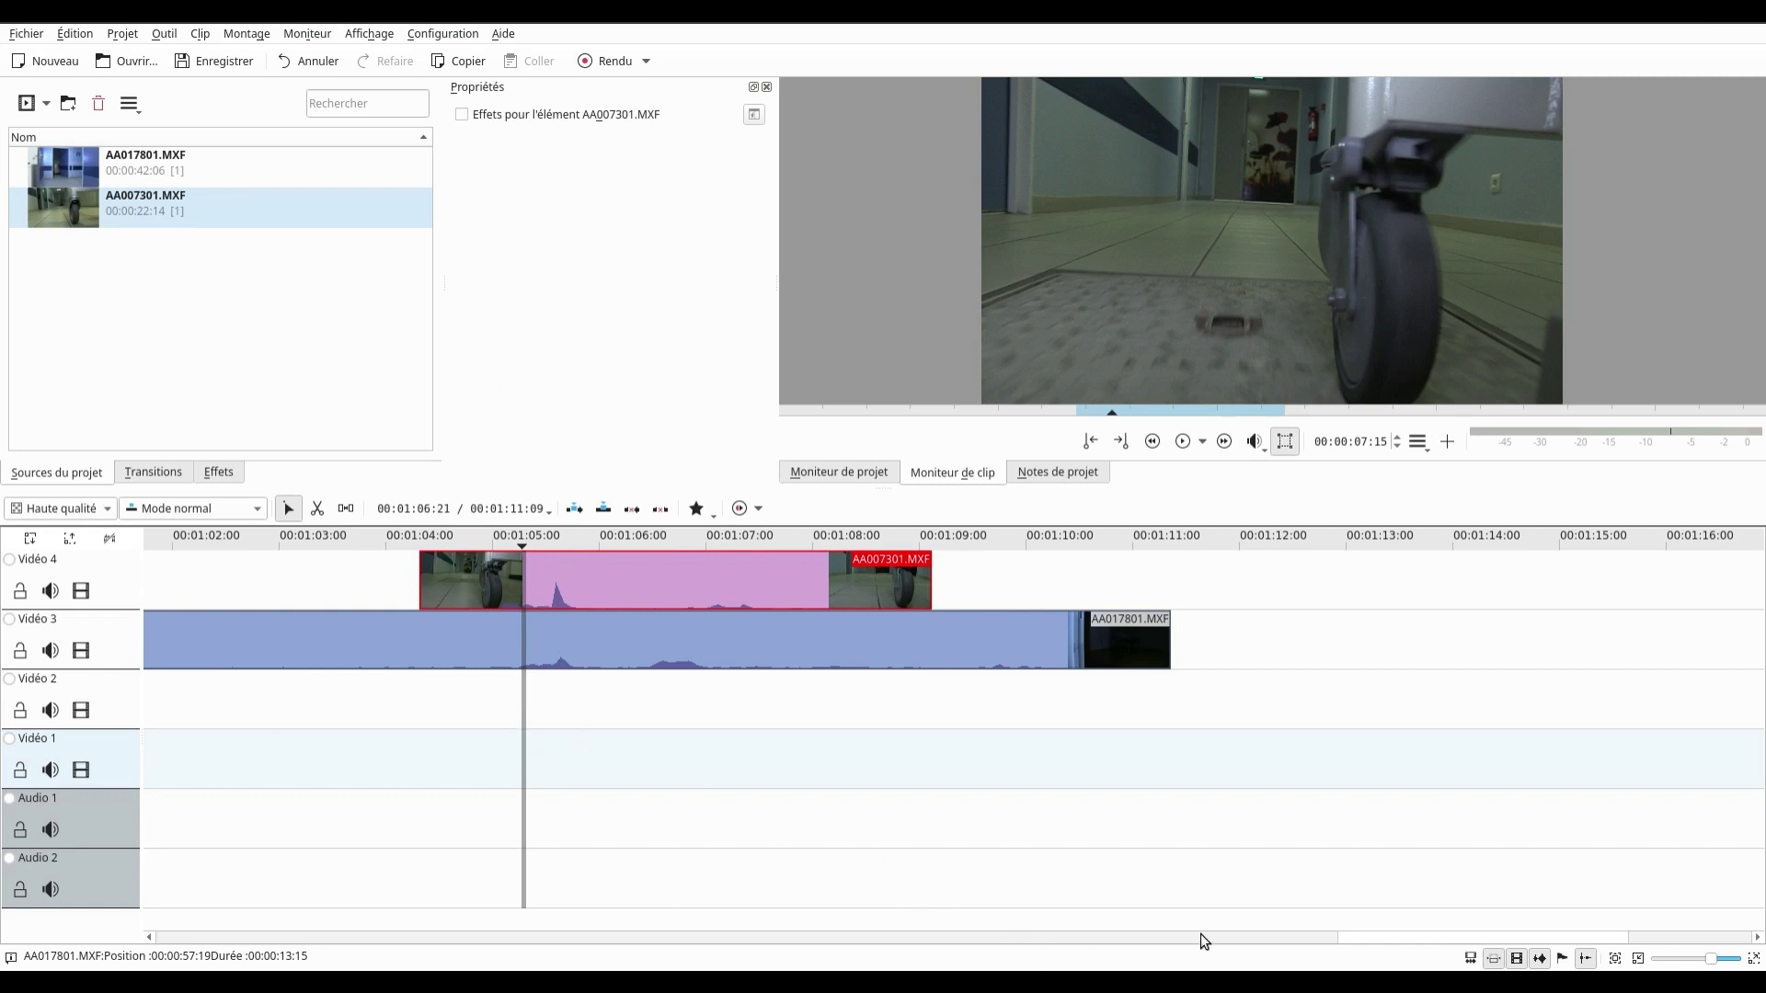
- Play the timeline from 00:01:02:05 to its end and undo the placement of the Vidéo 4 clip
click(194, 544)
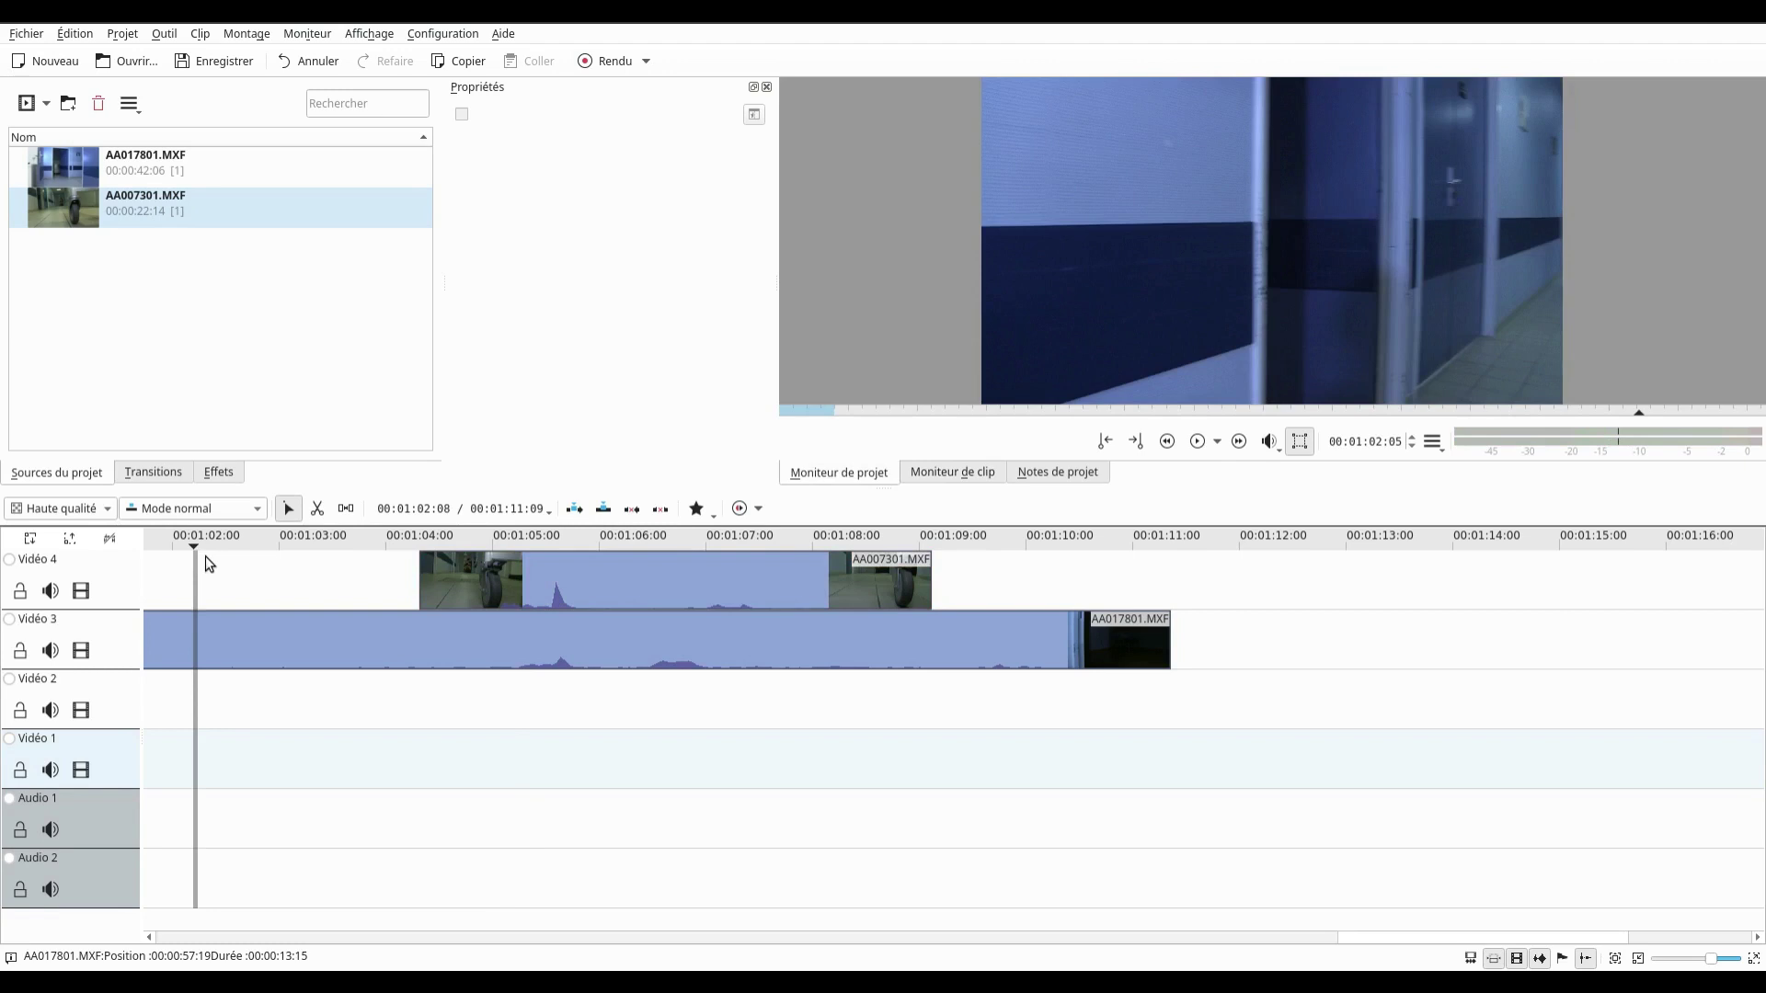
click(1194, 447)
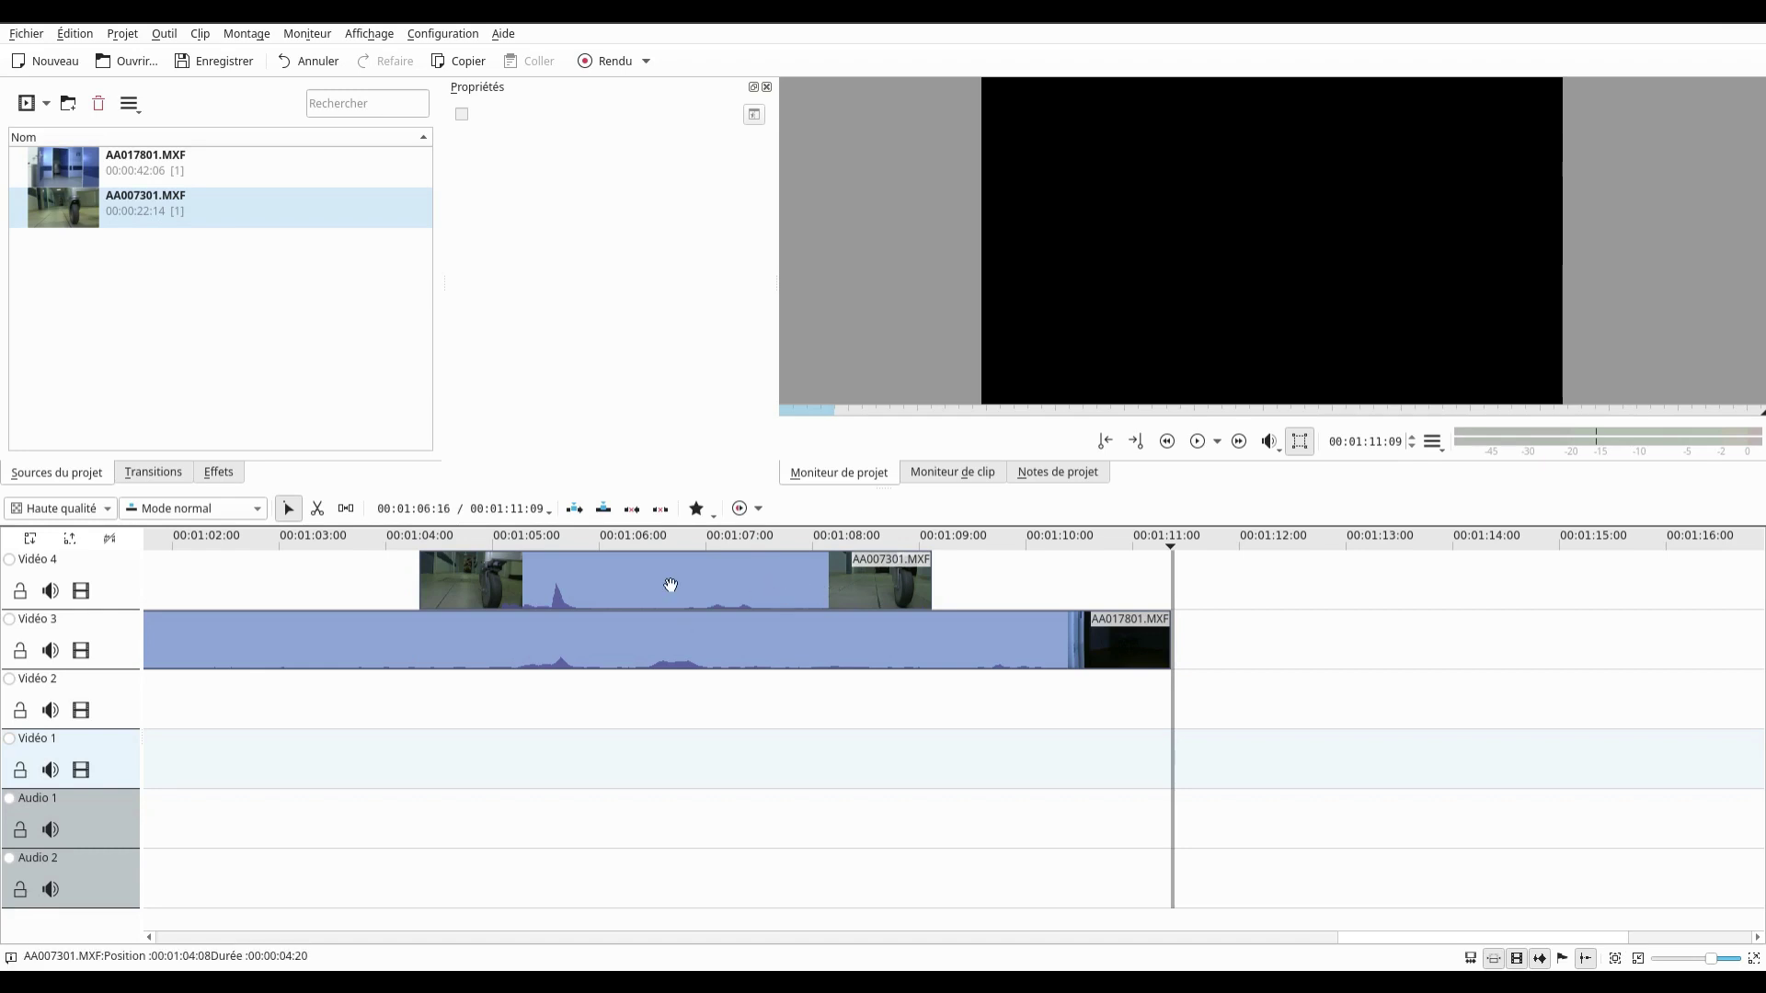
key(ctrl+z)
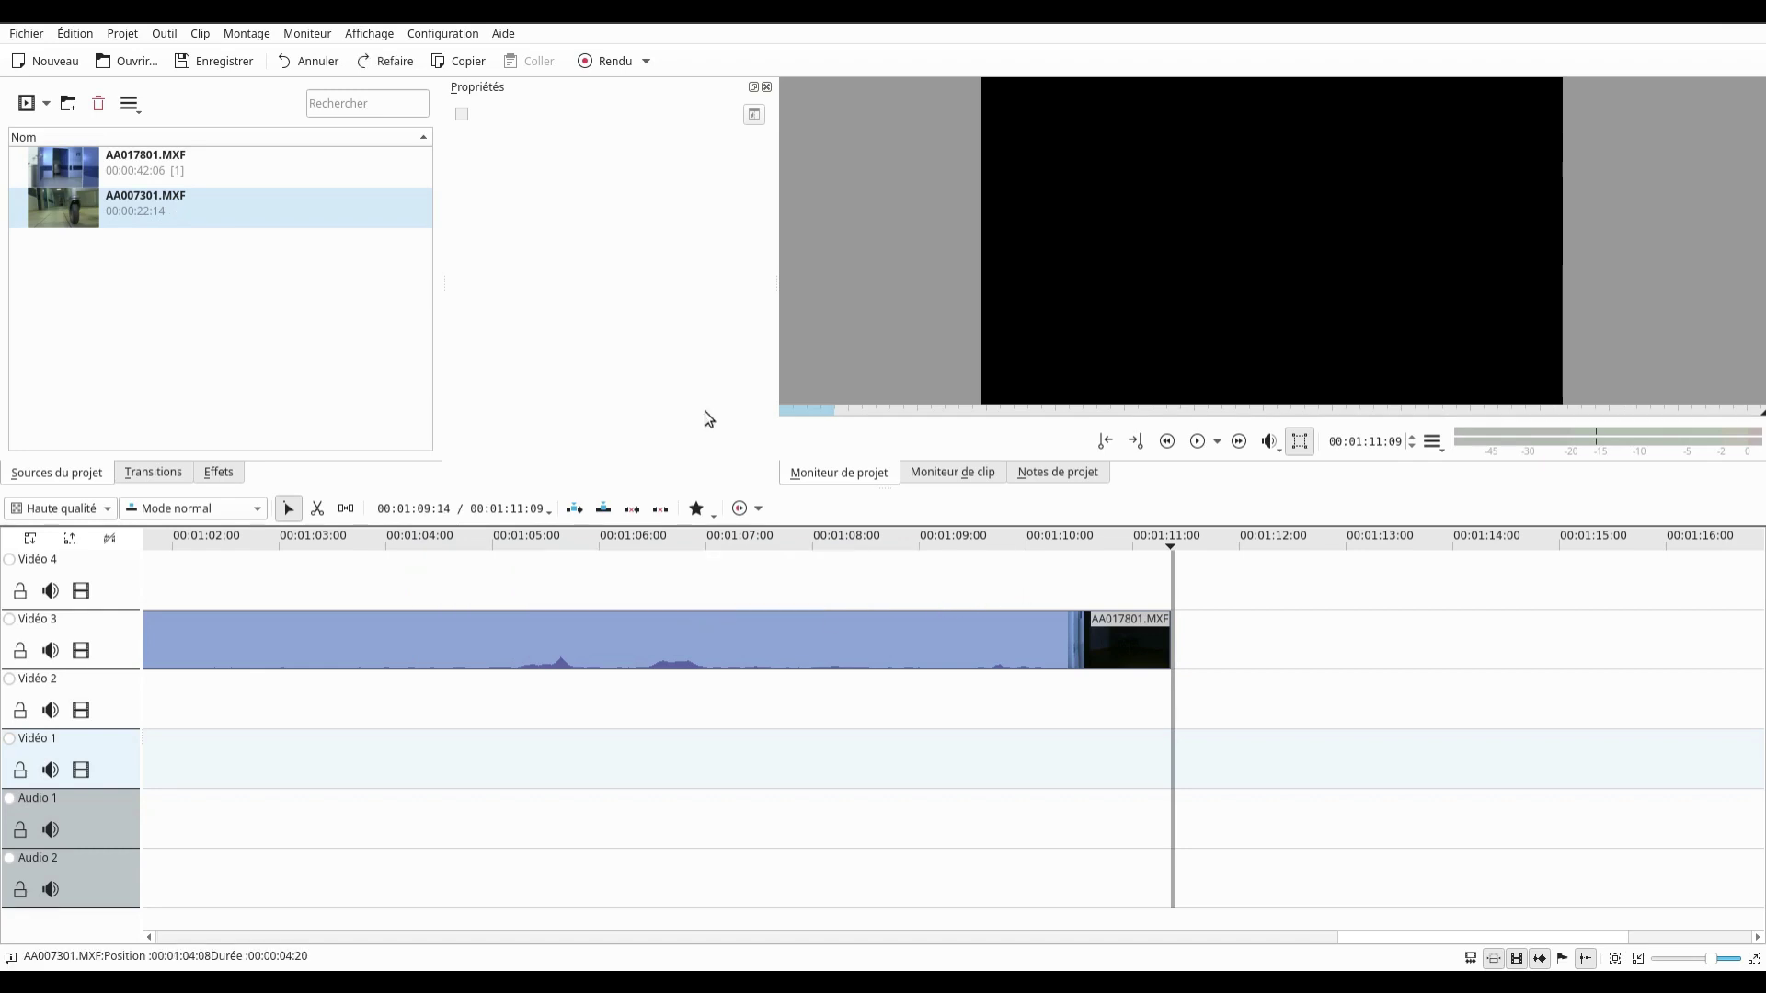
- Overwrite the timeline from 00:01:04:23 with the marked zone of AA007301.MXF and move the placed clip to track Vidéo 2
click(241, 217)
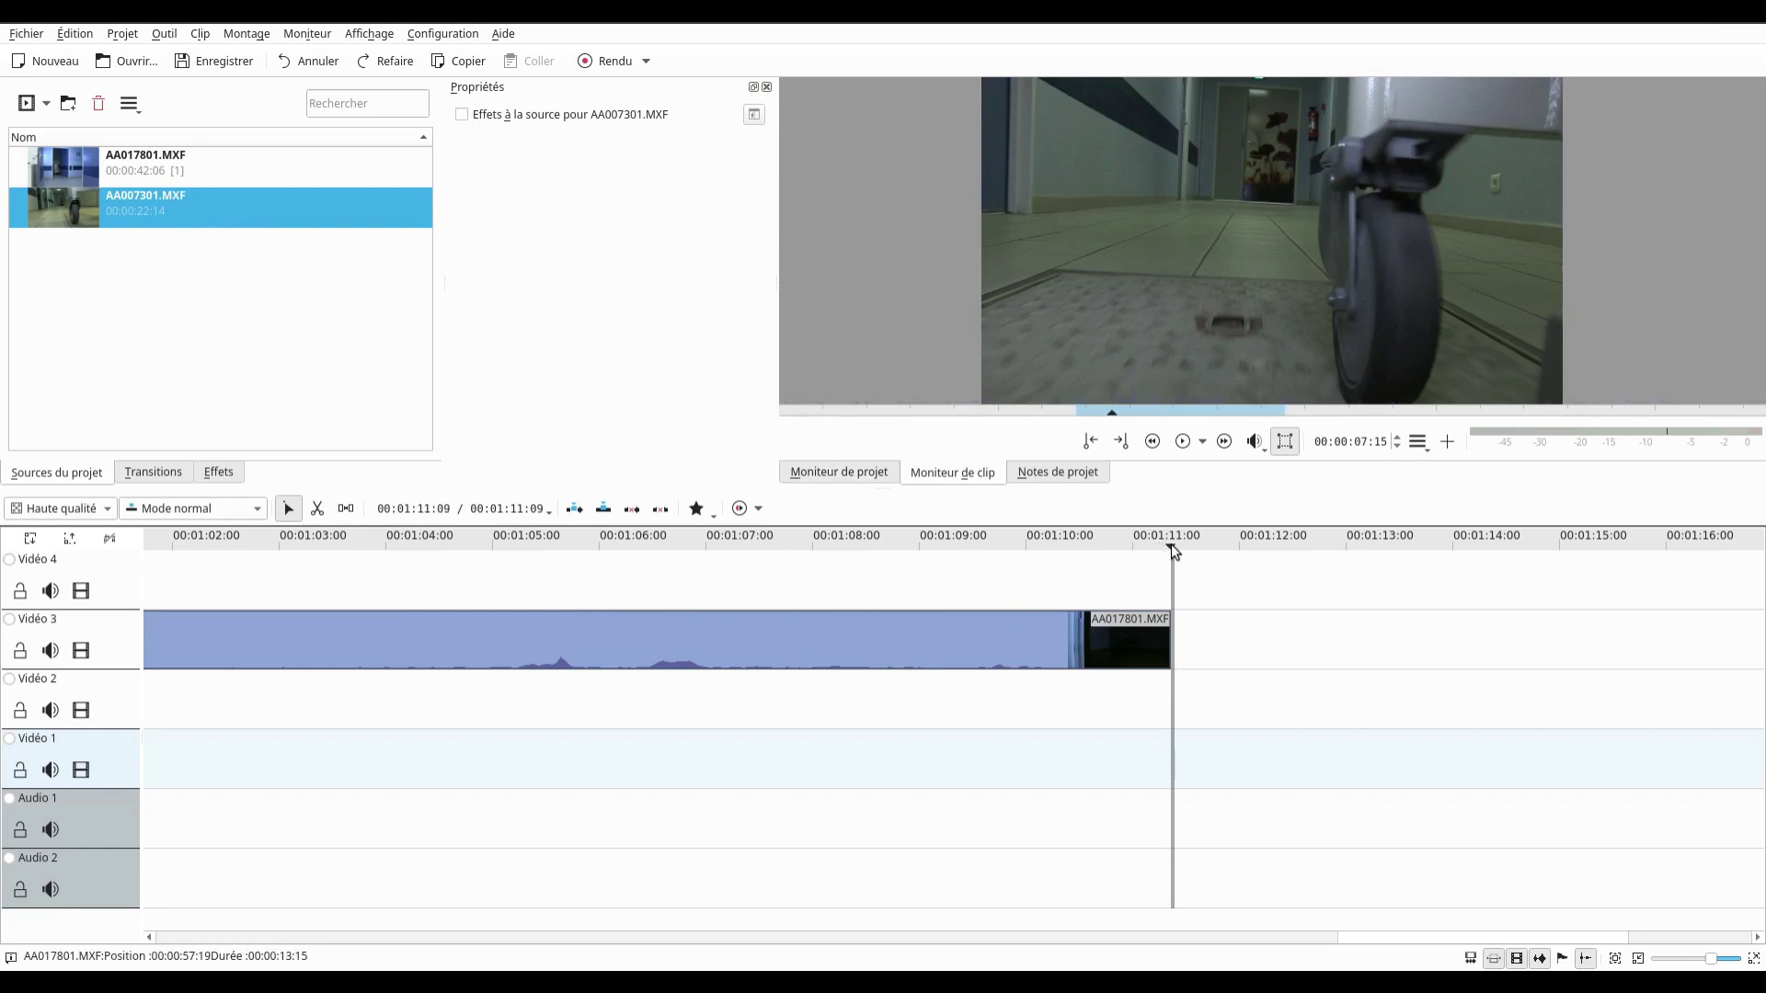
click(483, 545)
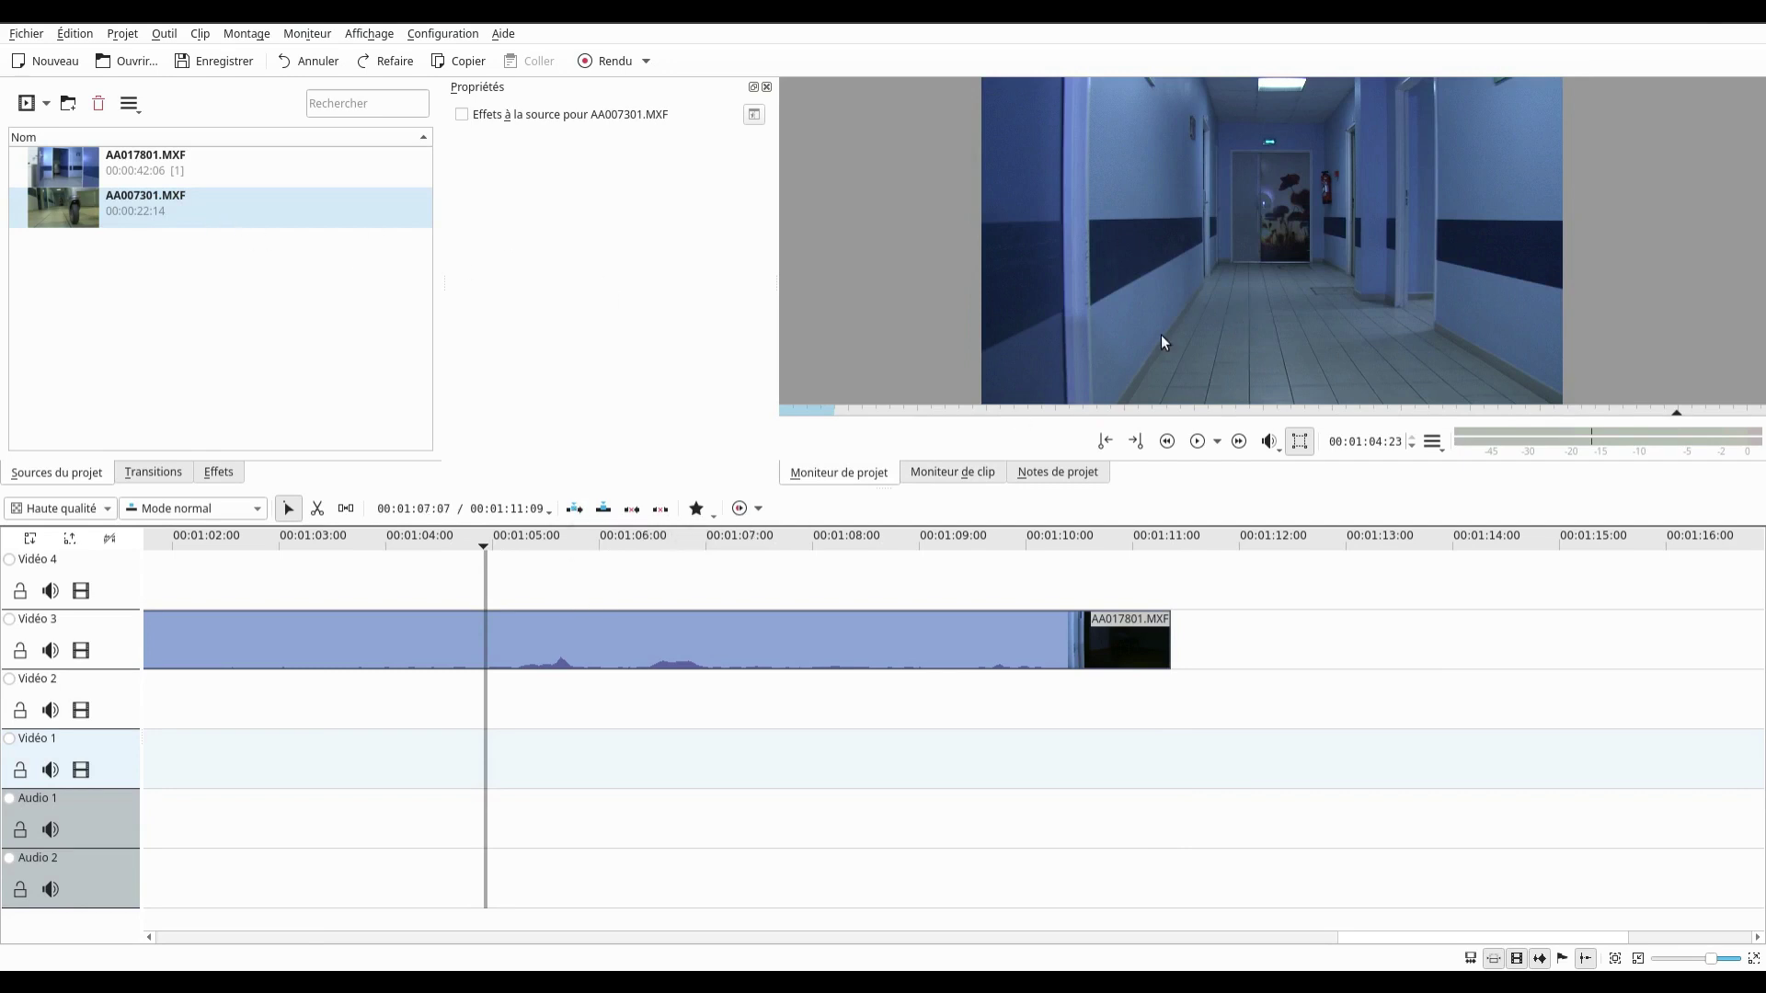
click(280, 221)
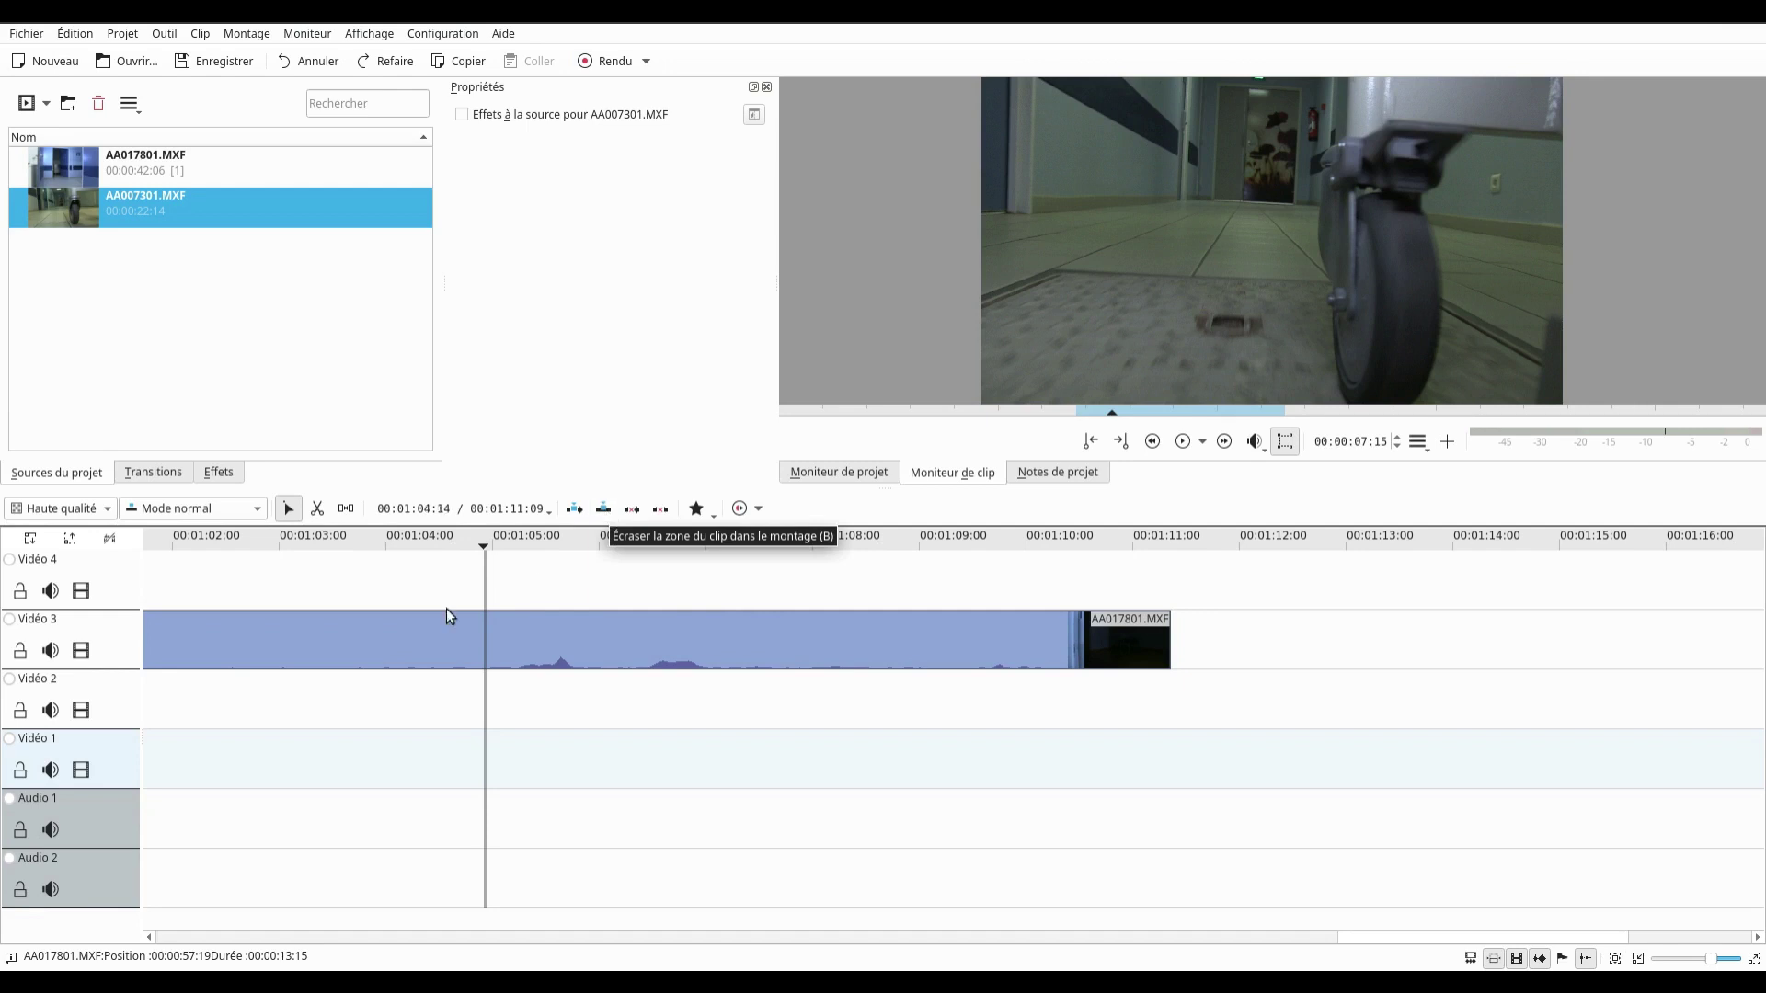
click(603, 512)
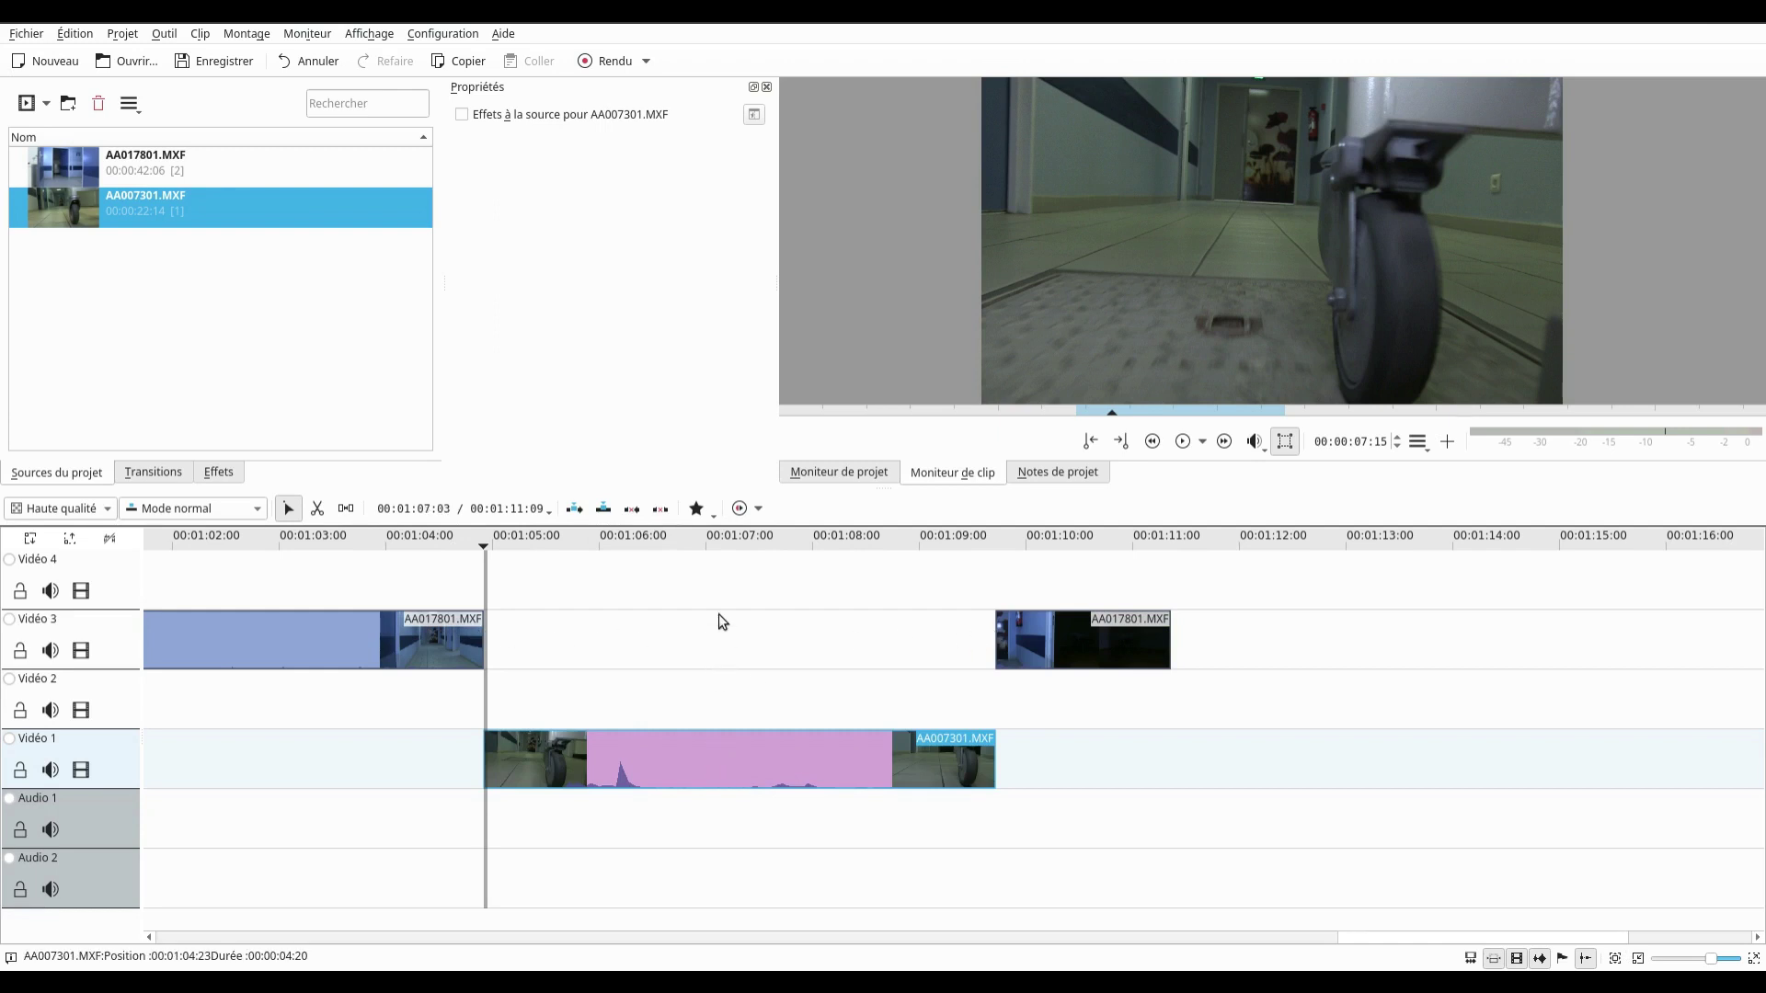
click(715, 779)
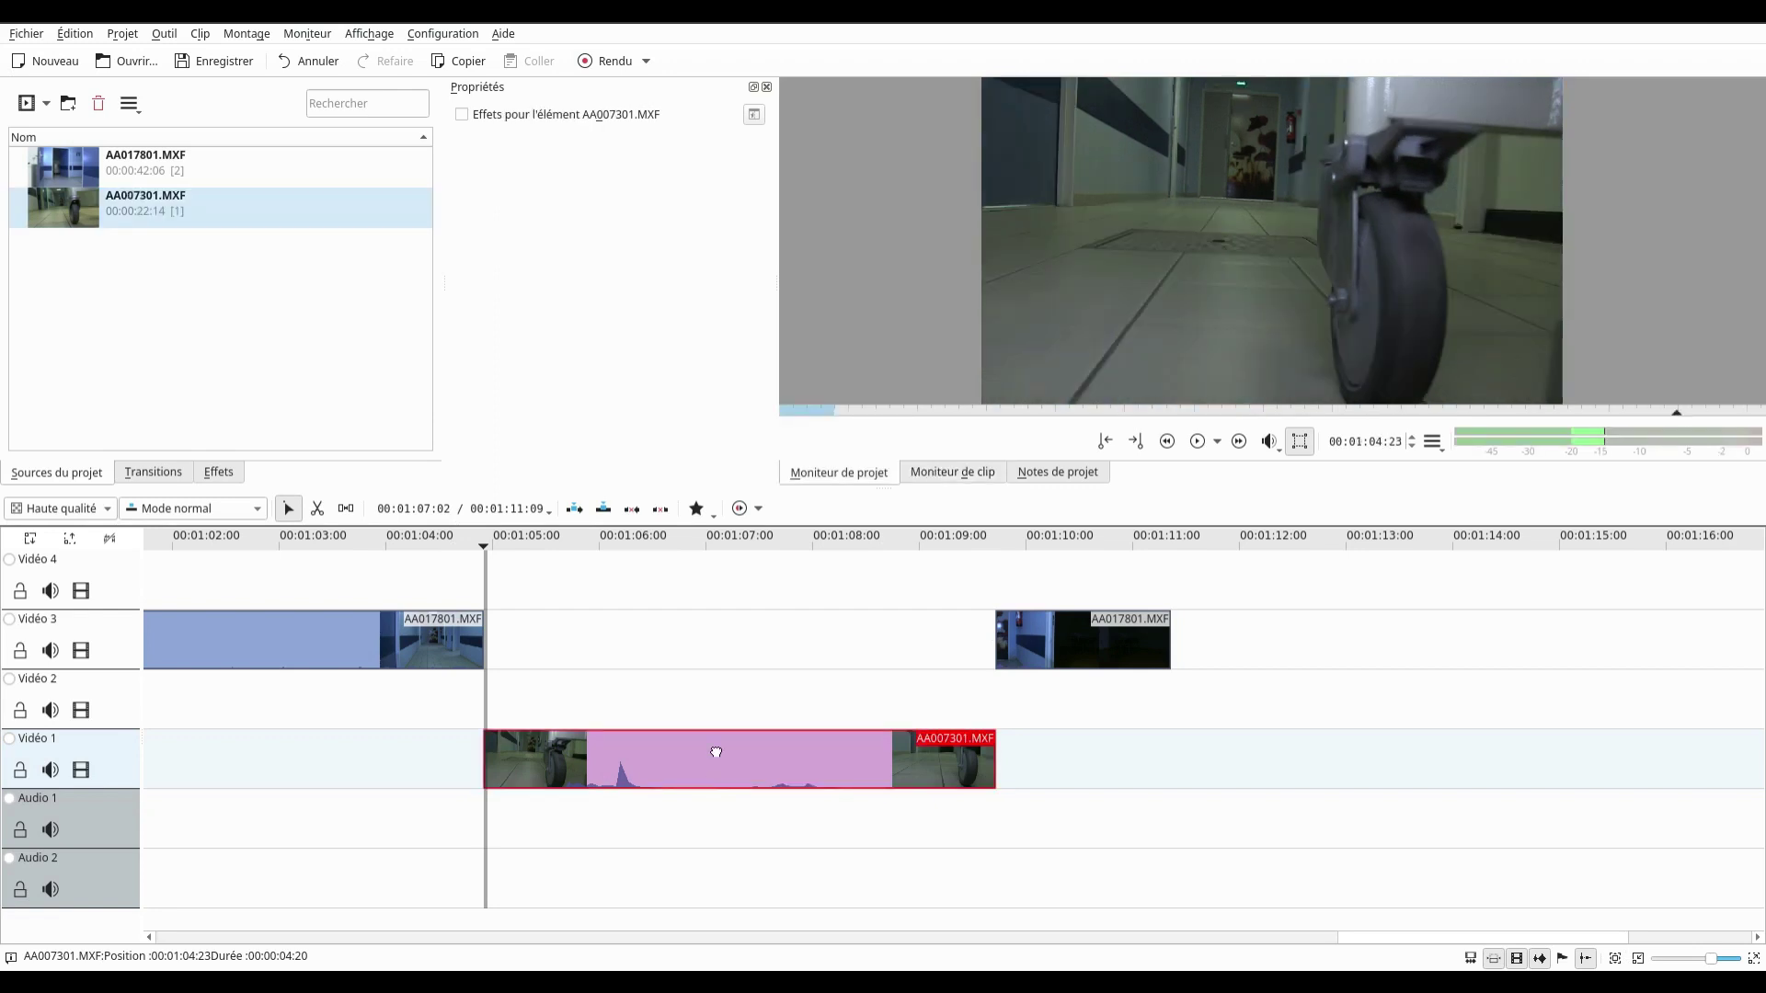
drag(716, 753, 708, 694)
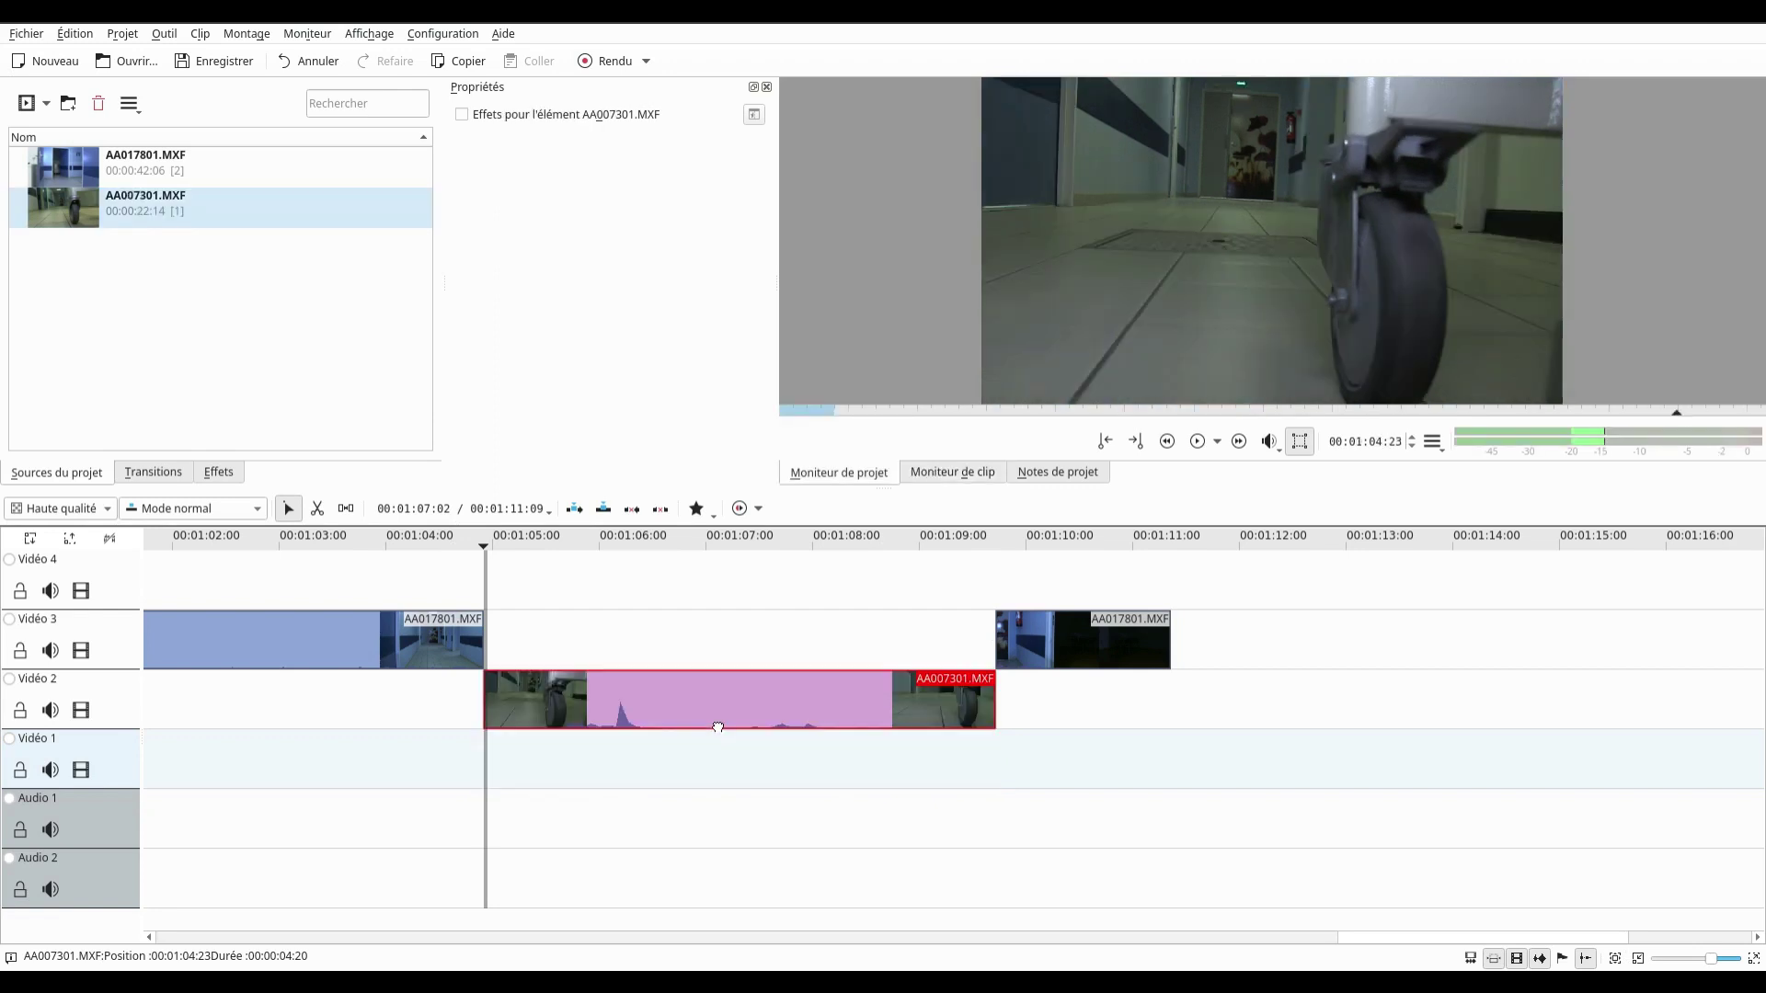
- Play the timeline across the overwritten section to its end, and undo the clip's move and the overwrite
click(281, 544)
click(1196, 443)
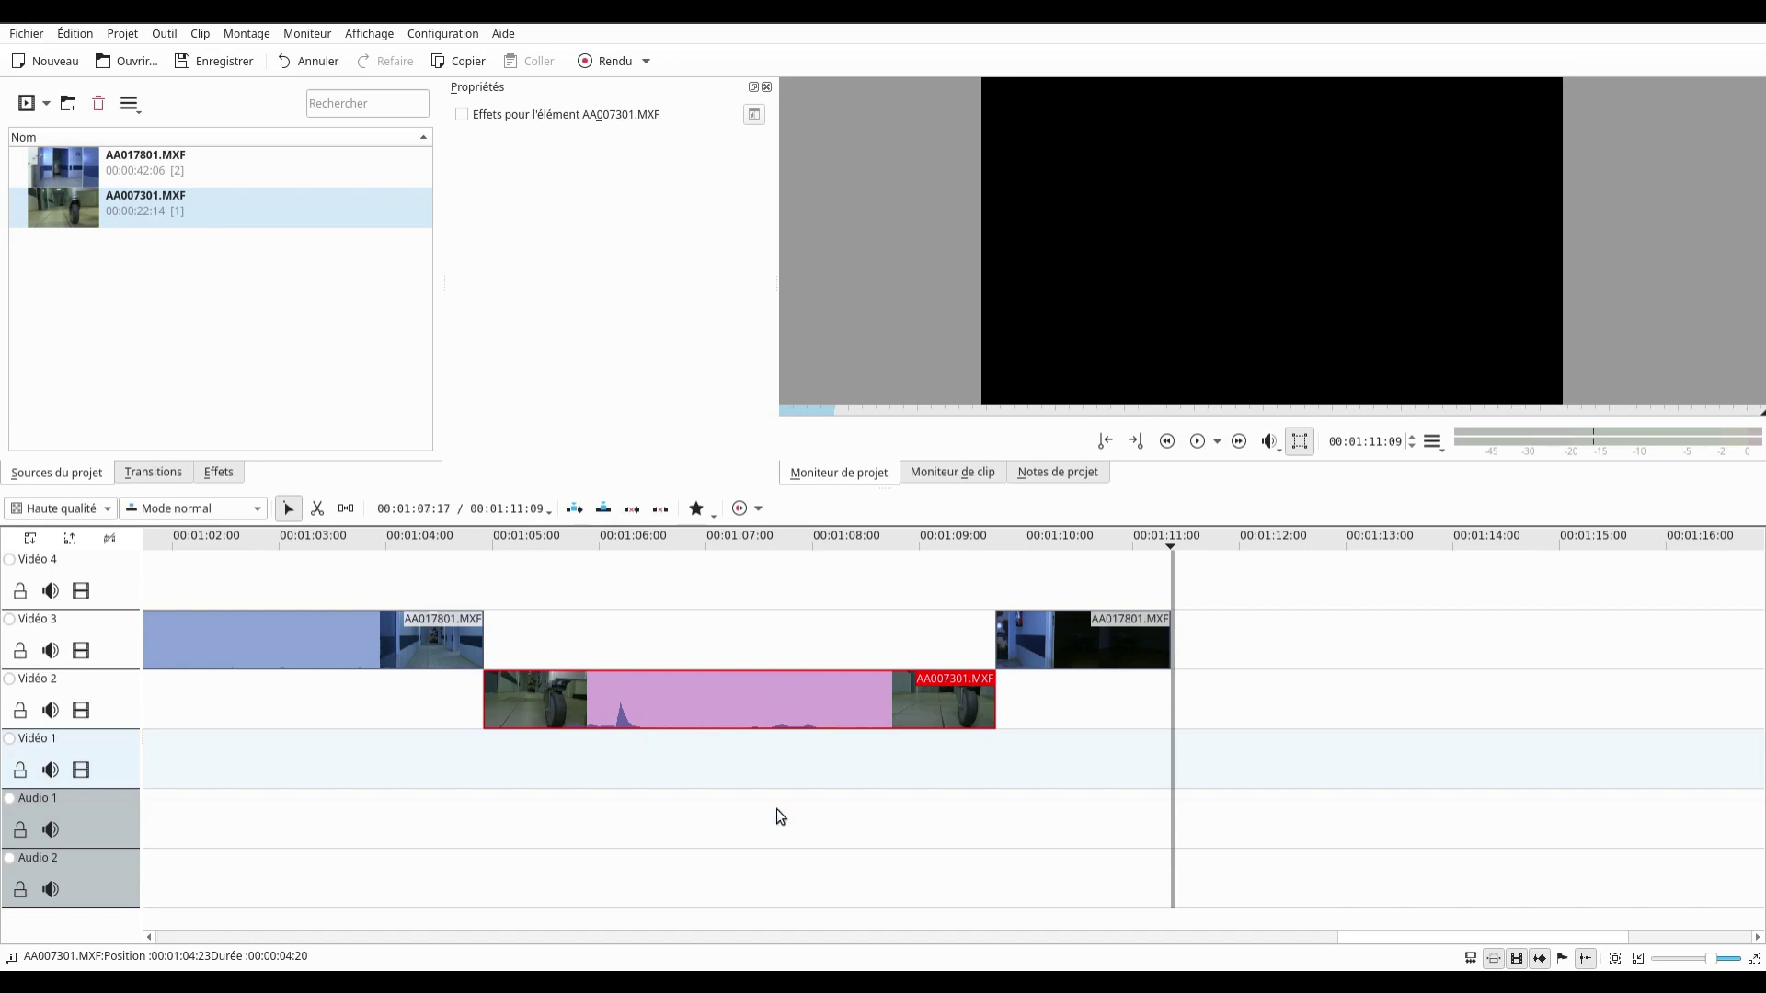
key(ctrl+z)
key(ctrl+z)
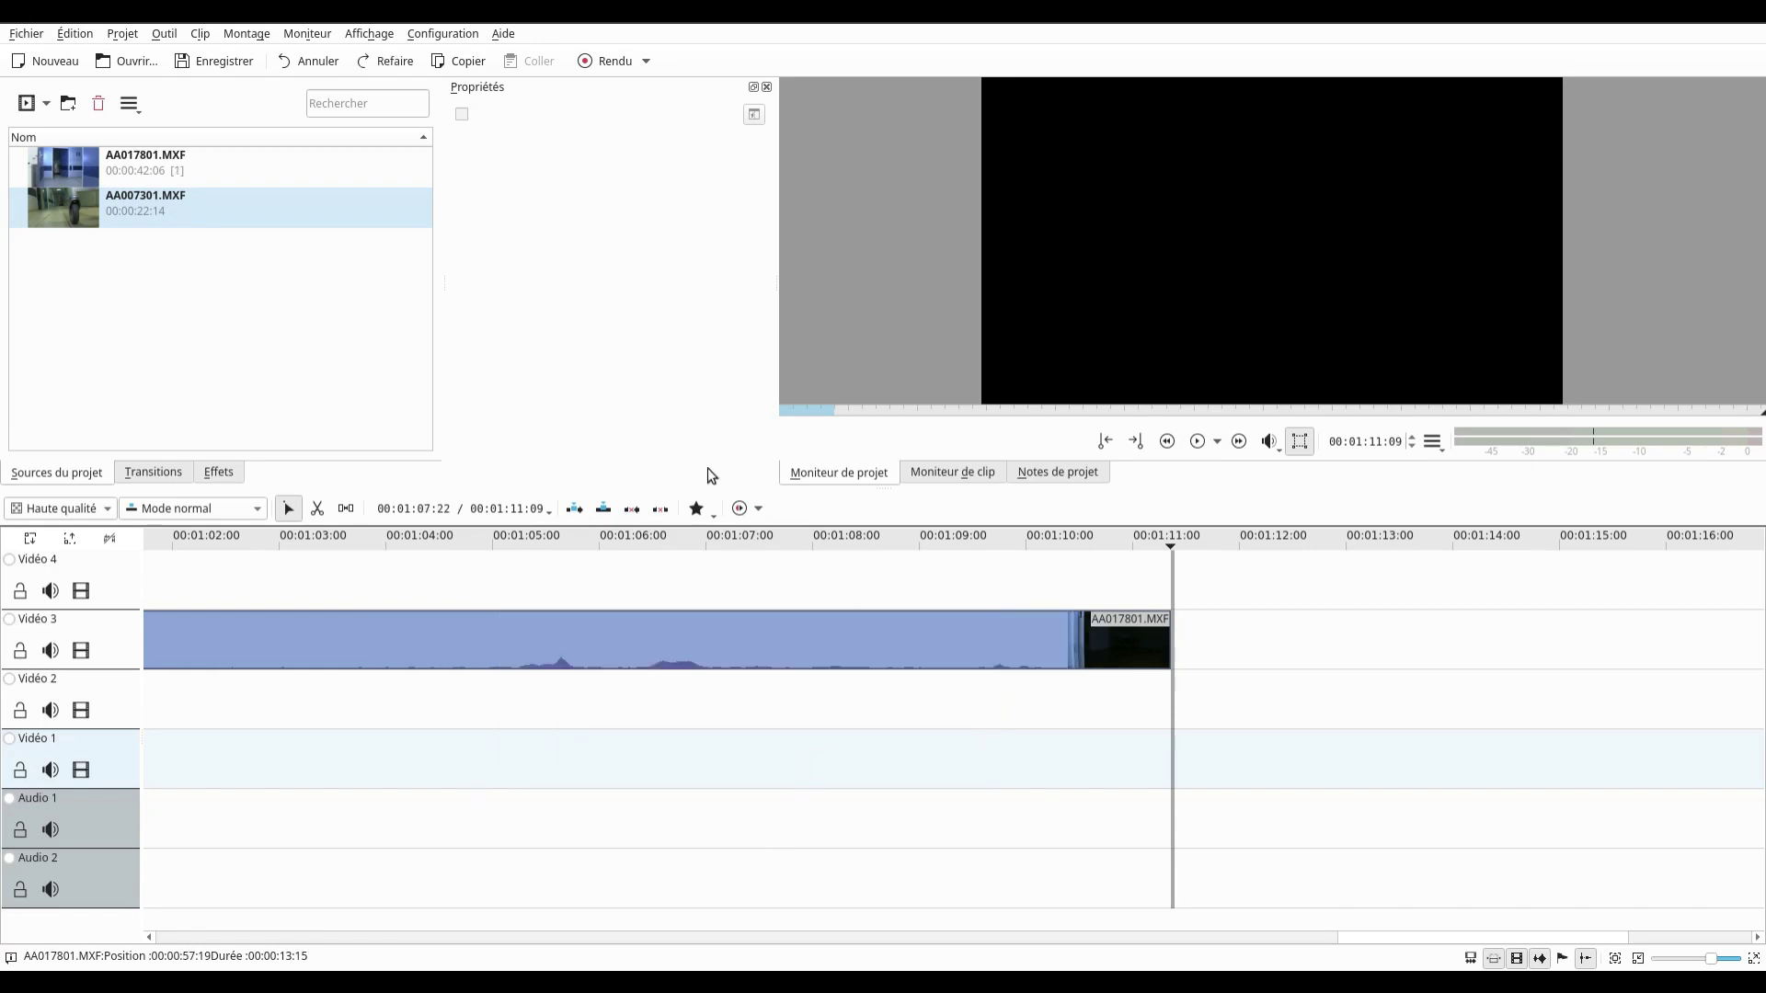
- Insert the marked zone of AA007301.MXF into the timeline at 00:01:04:11 and play the result from 00:01:04:02
click(434, 543)
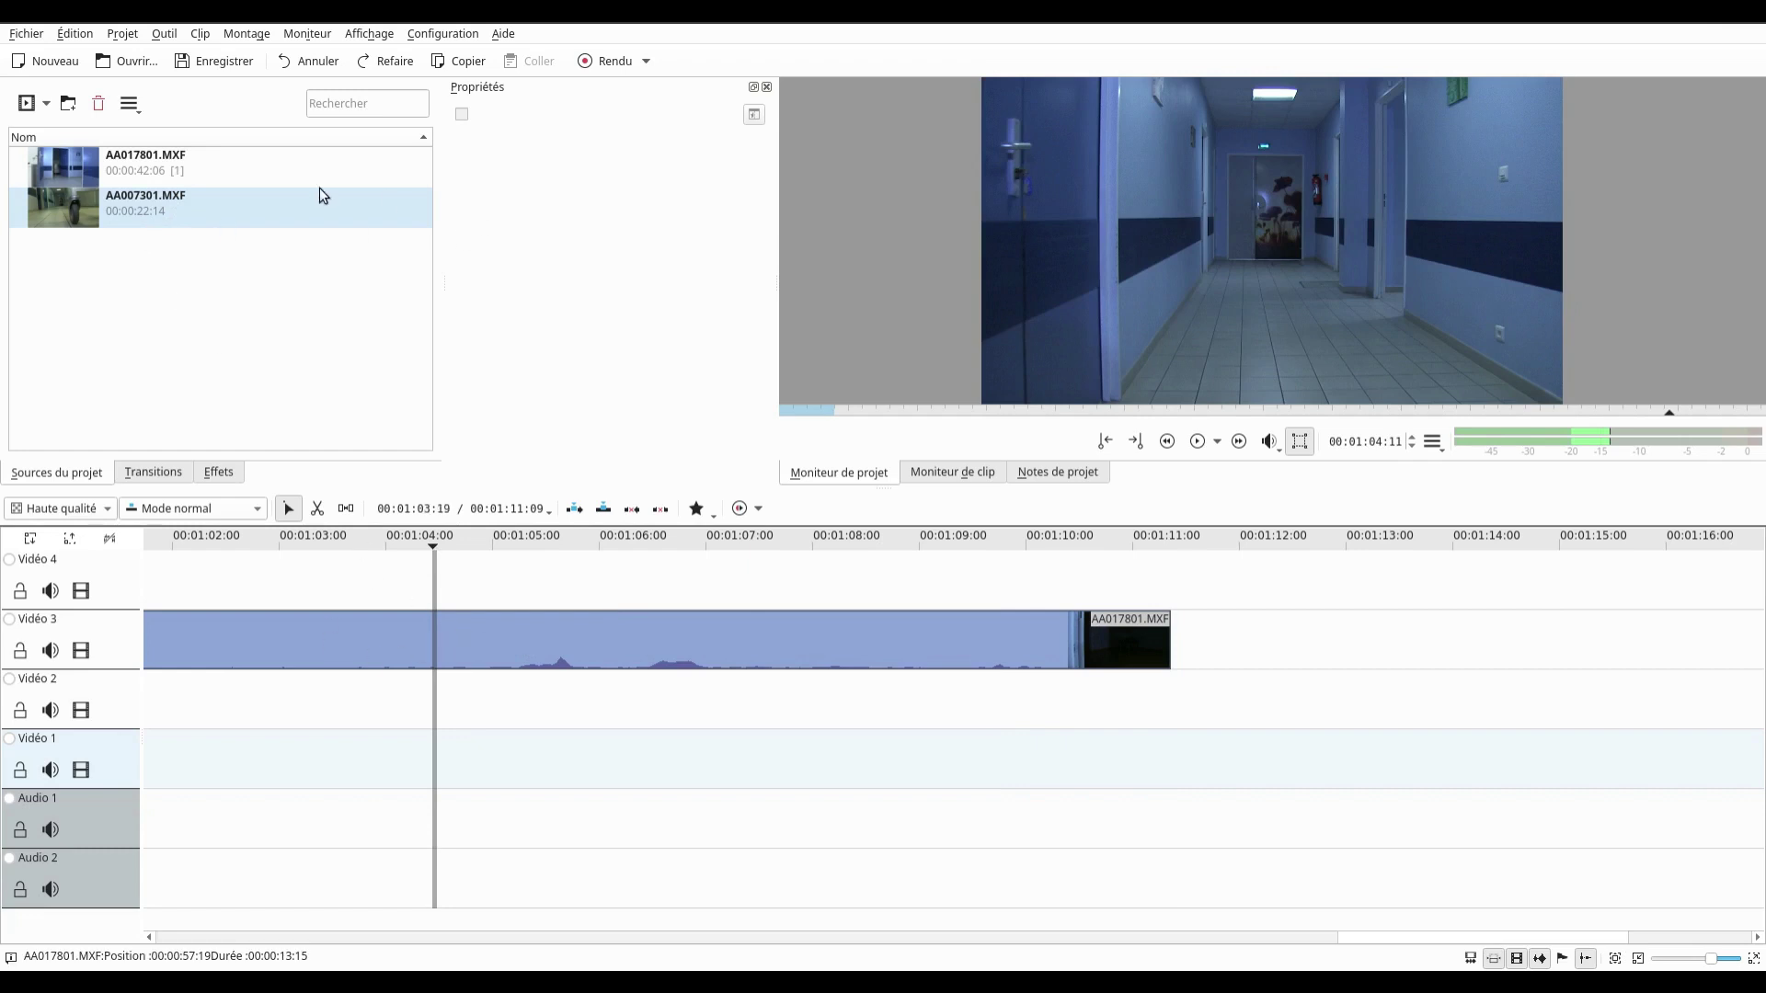
click(236, 206)
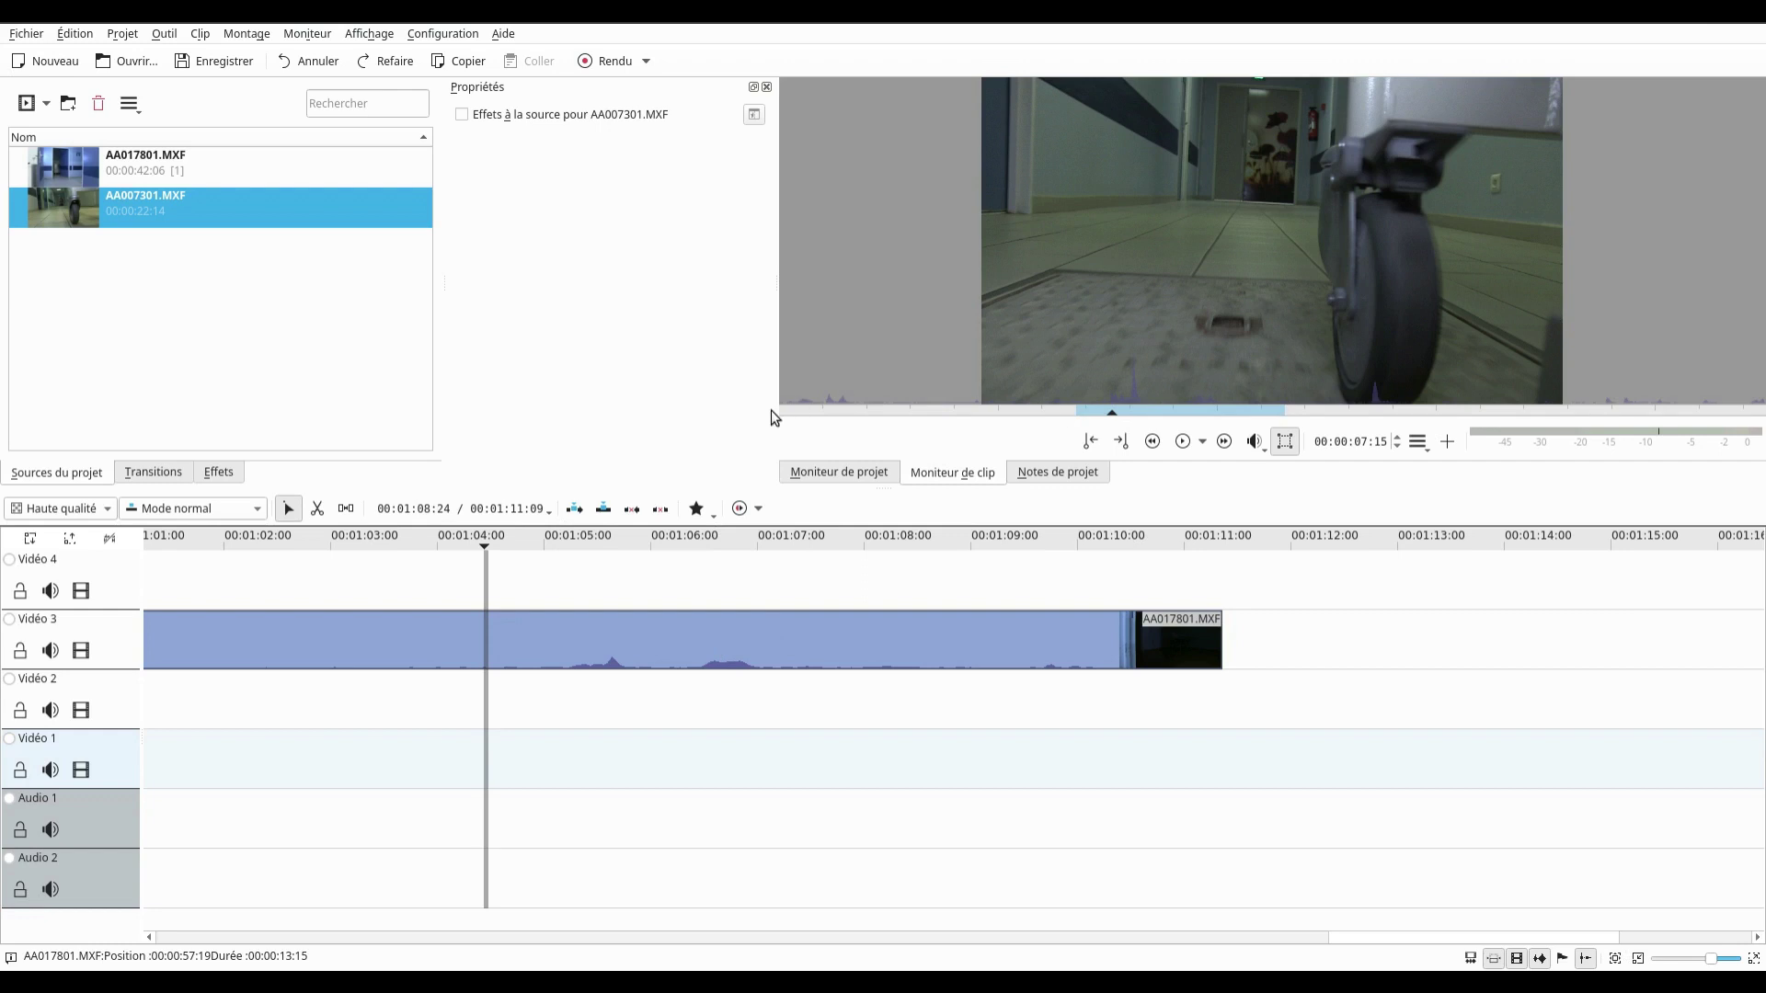
click(576, 509)
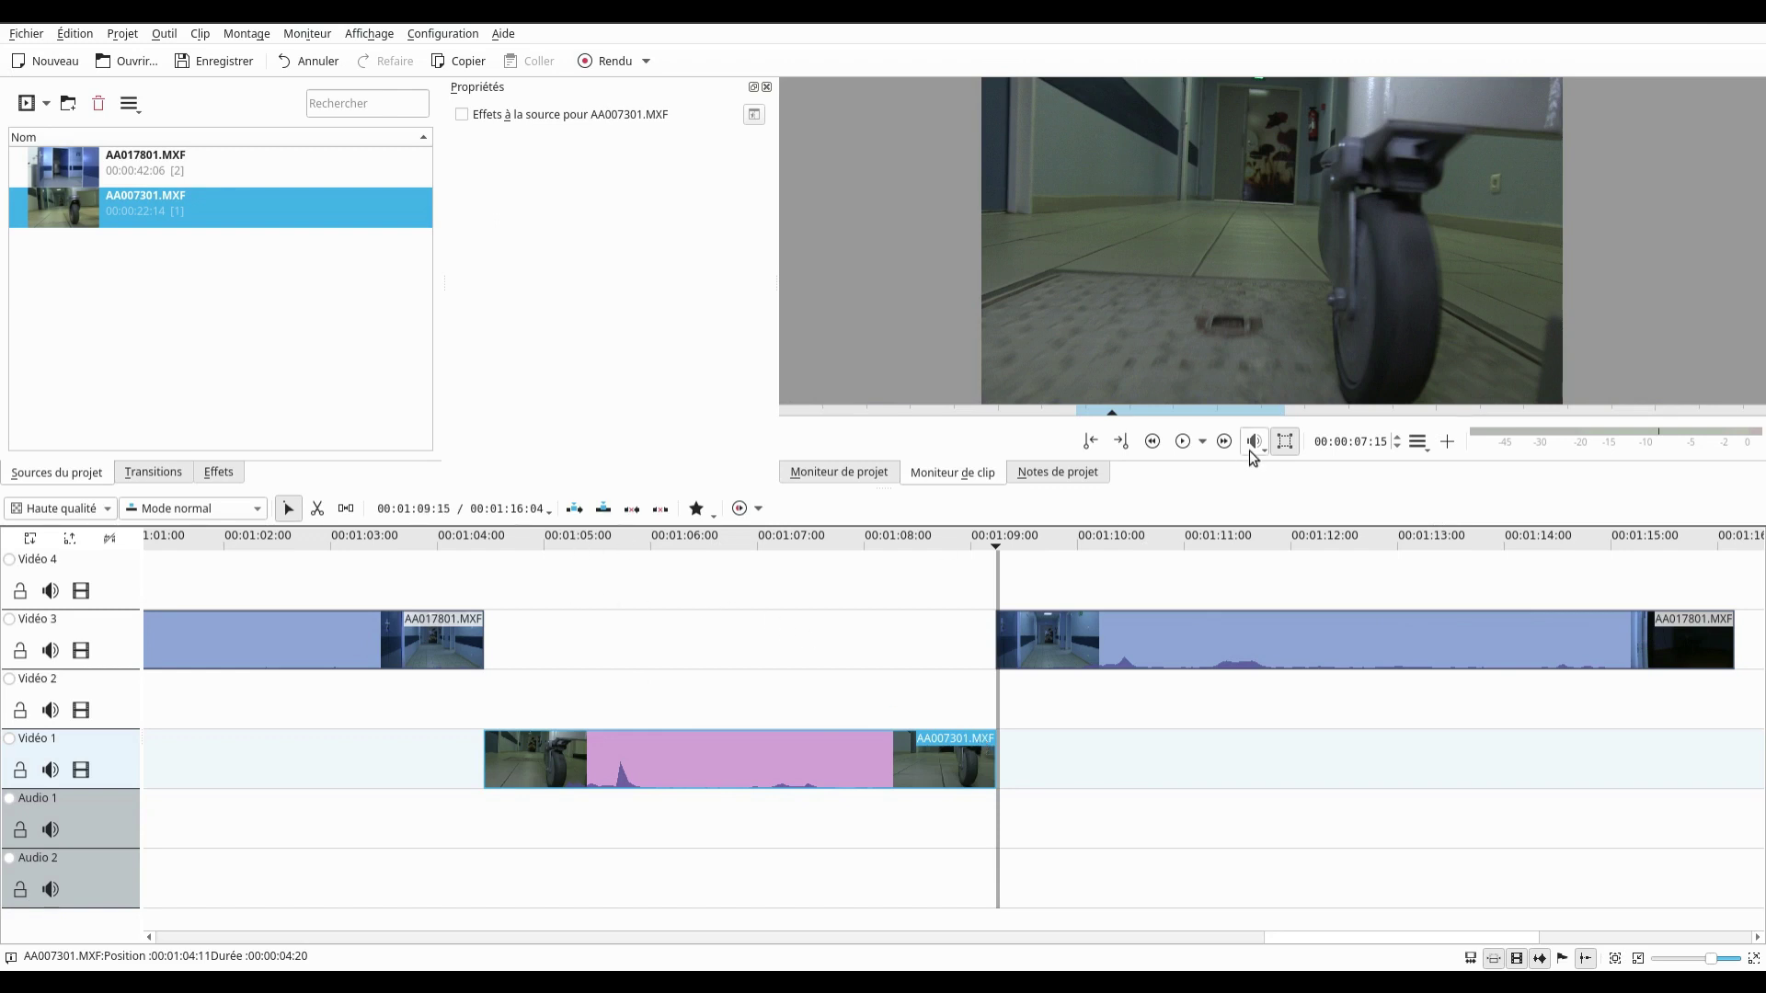
click(451, 545)
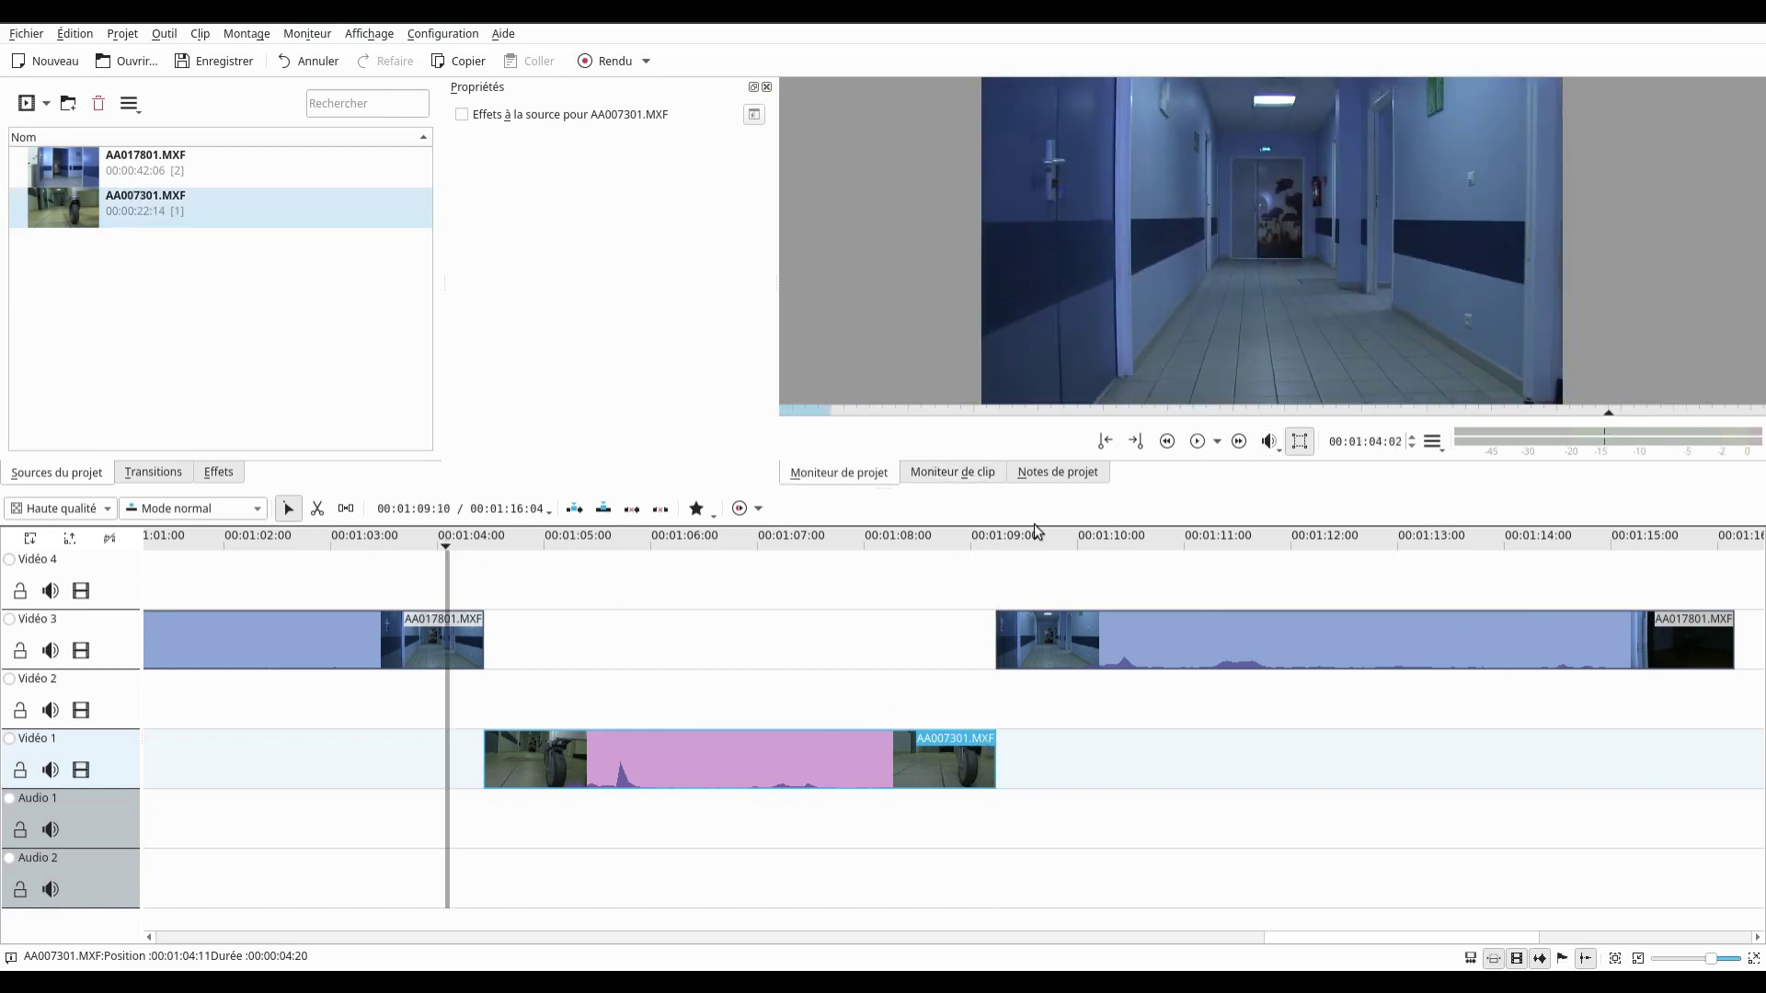
click(1195, 442)
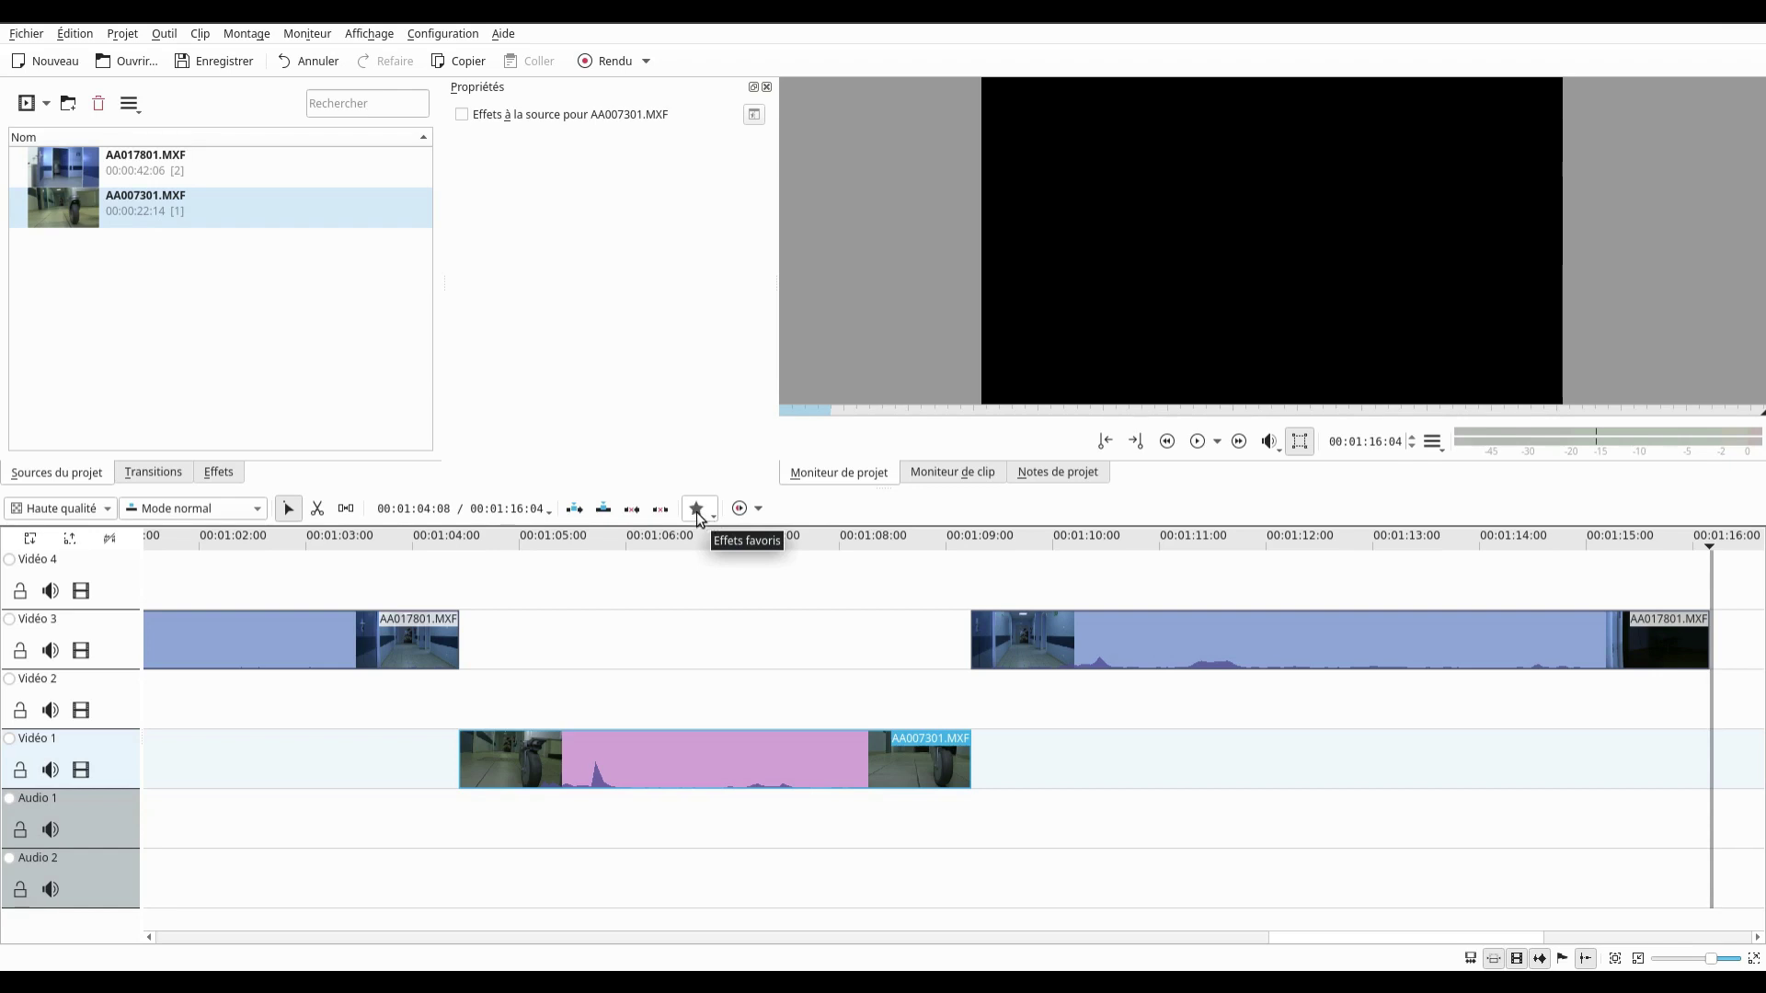
- Browse the available effects, including the Fondu group, the video-only effects and the Couleur group in the full list
click(140, 474)
click(220, 474)
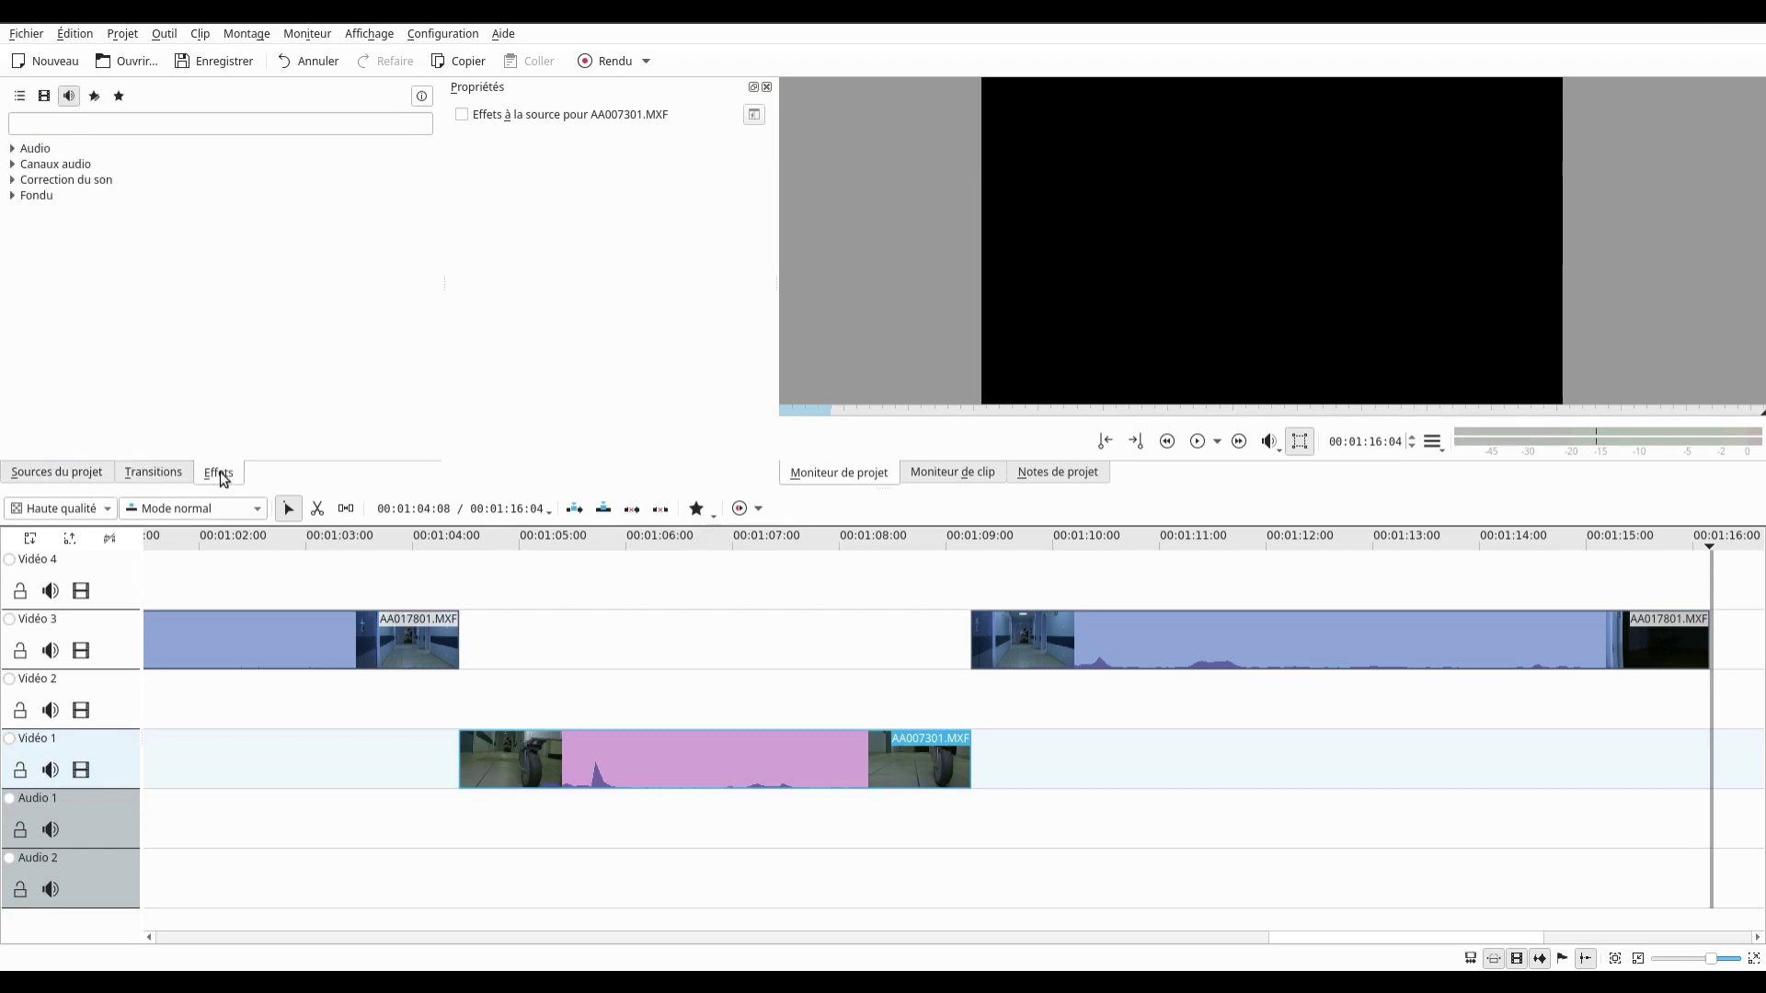
click(12, 196)
click(43, 99)
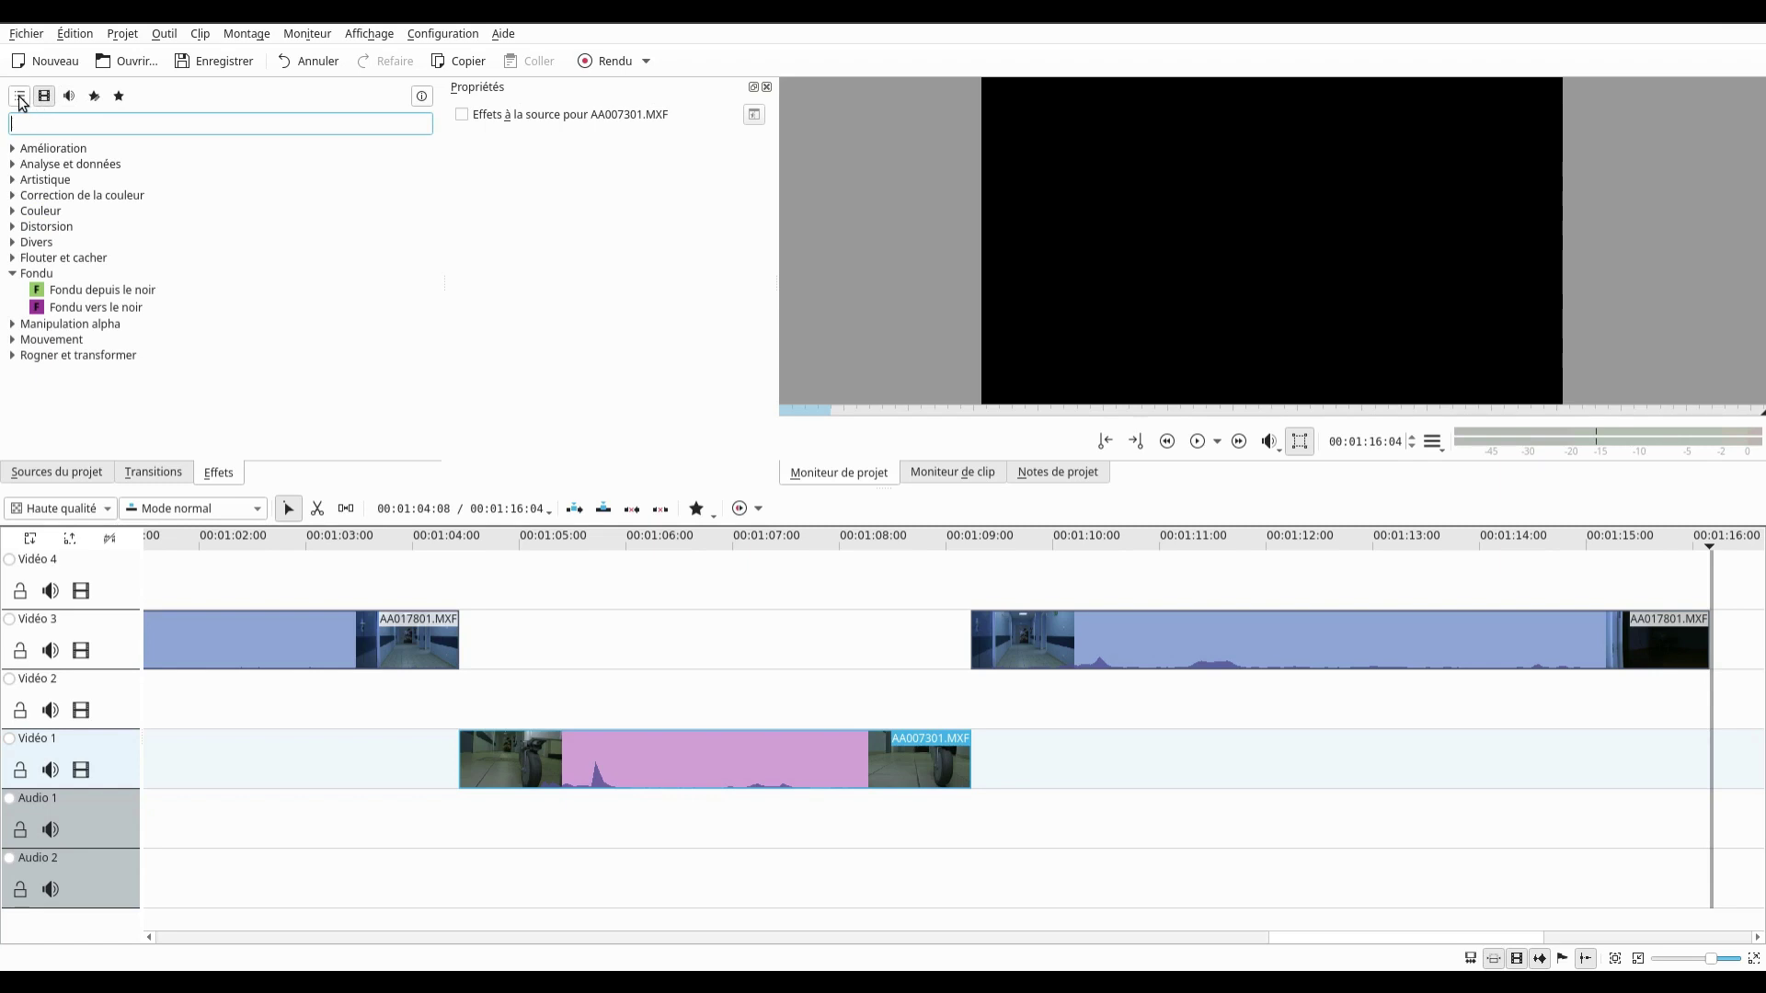
click(20, 97)
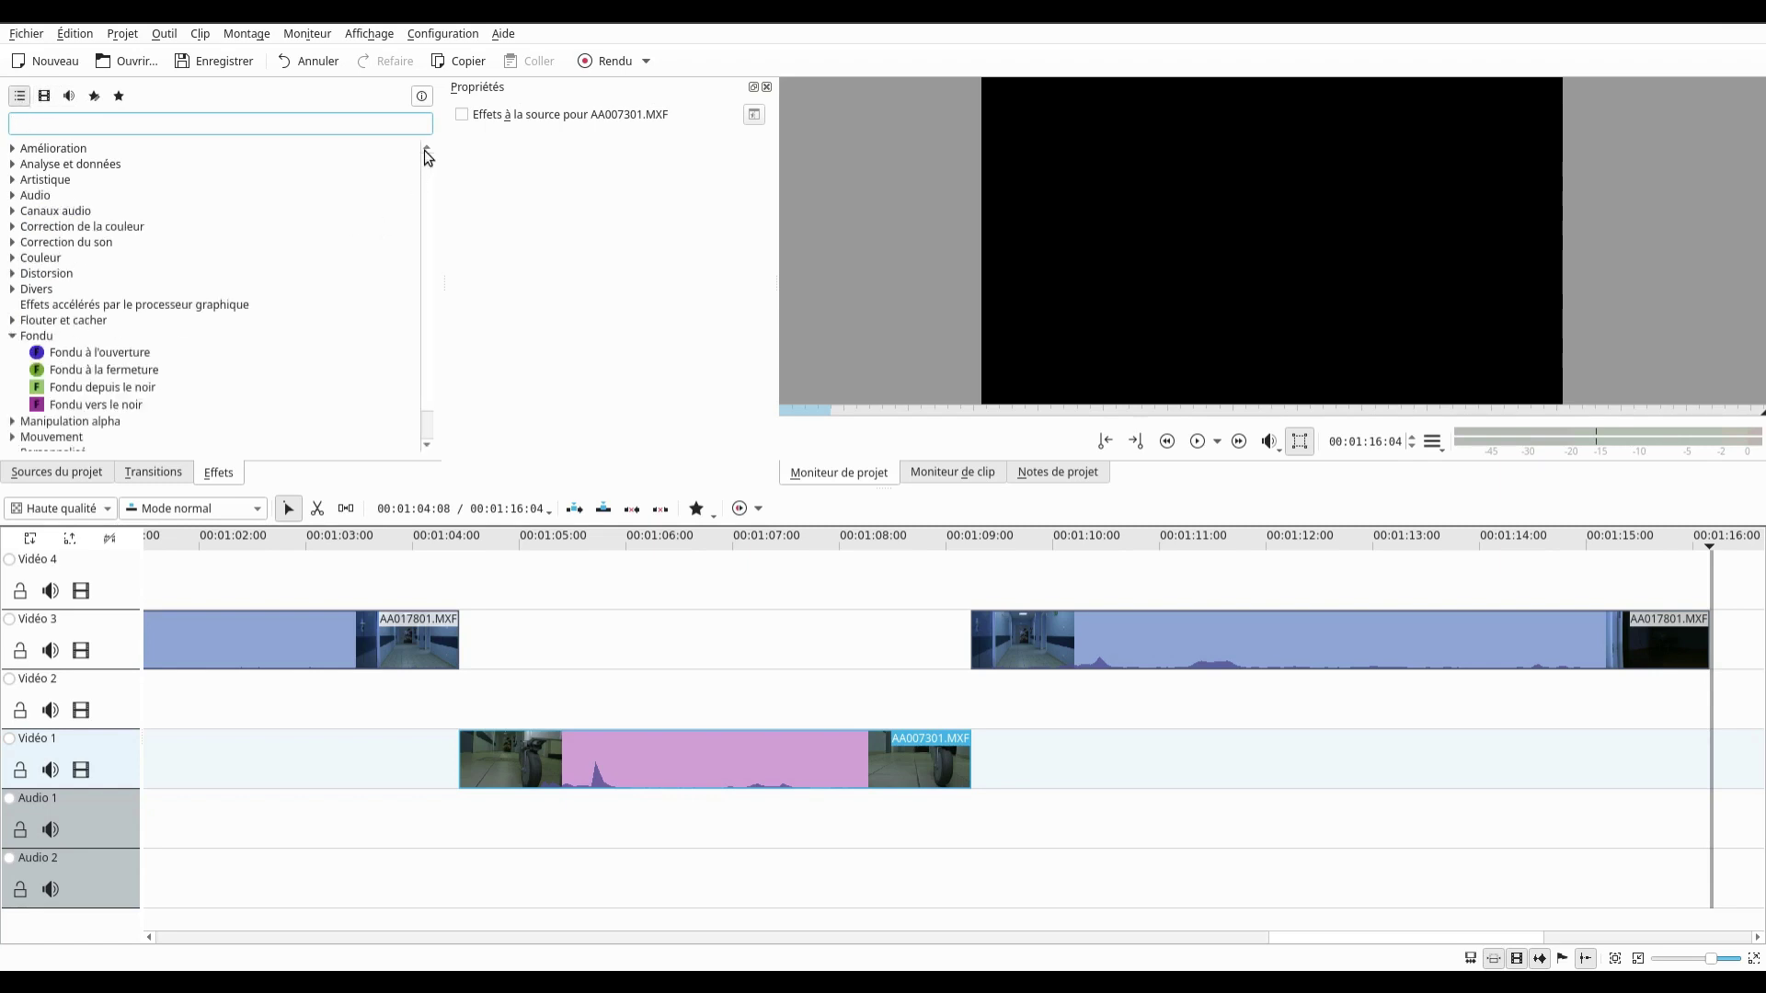
scroll(423, 367, down, 1)
scroll(275, 368, up, 1)
click(12, 258)
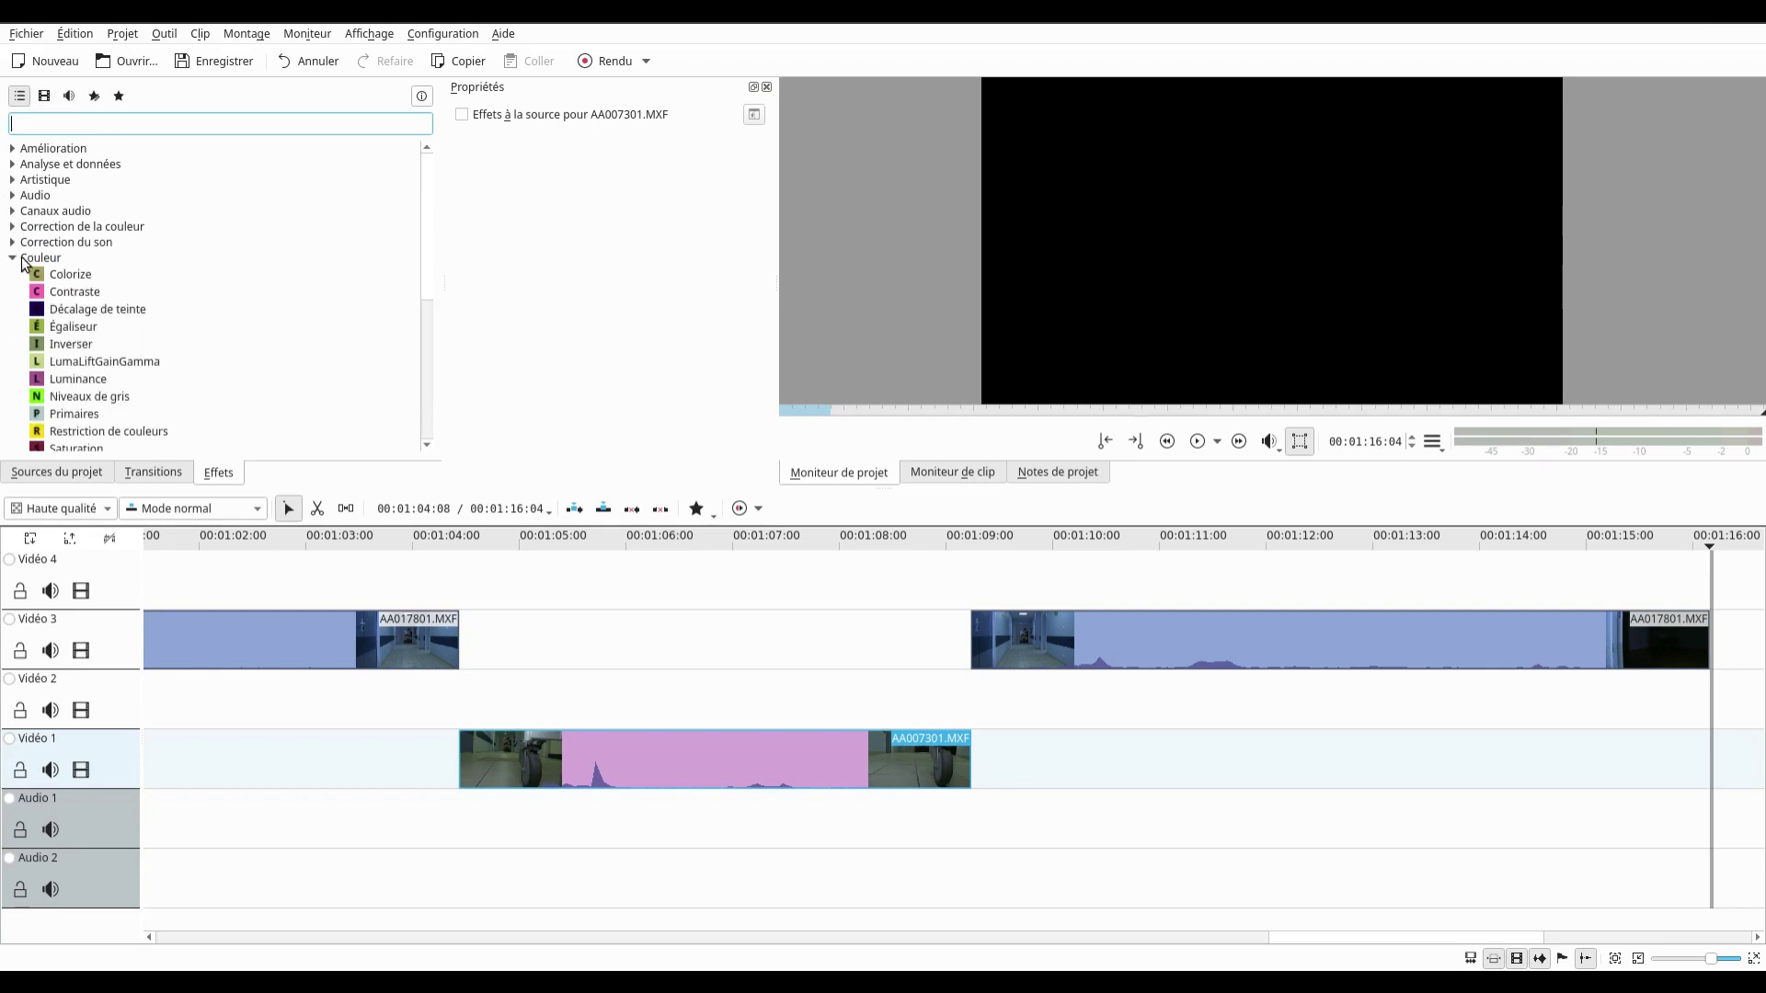
scroll(423, 368, down, 5)
scroll(423, 405, up, 5)
- Move the AA007301.MXF clip from Vidéo 1 to Vidéo 2, check the available editing modes and keep Mode normal
drag(920, 760, 920, 700)
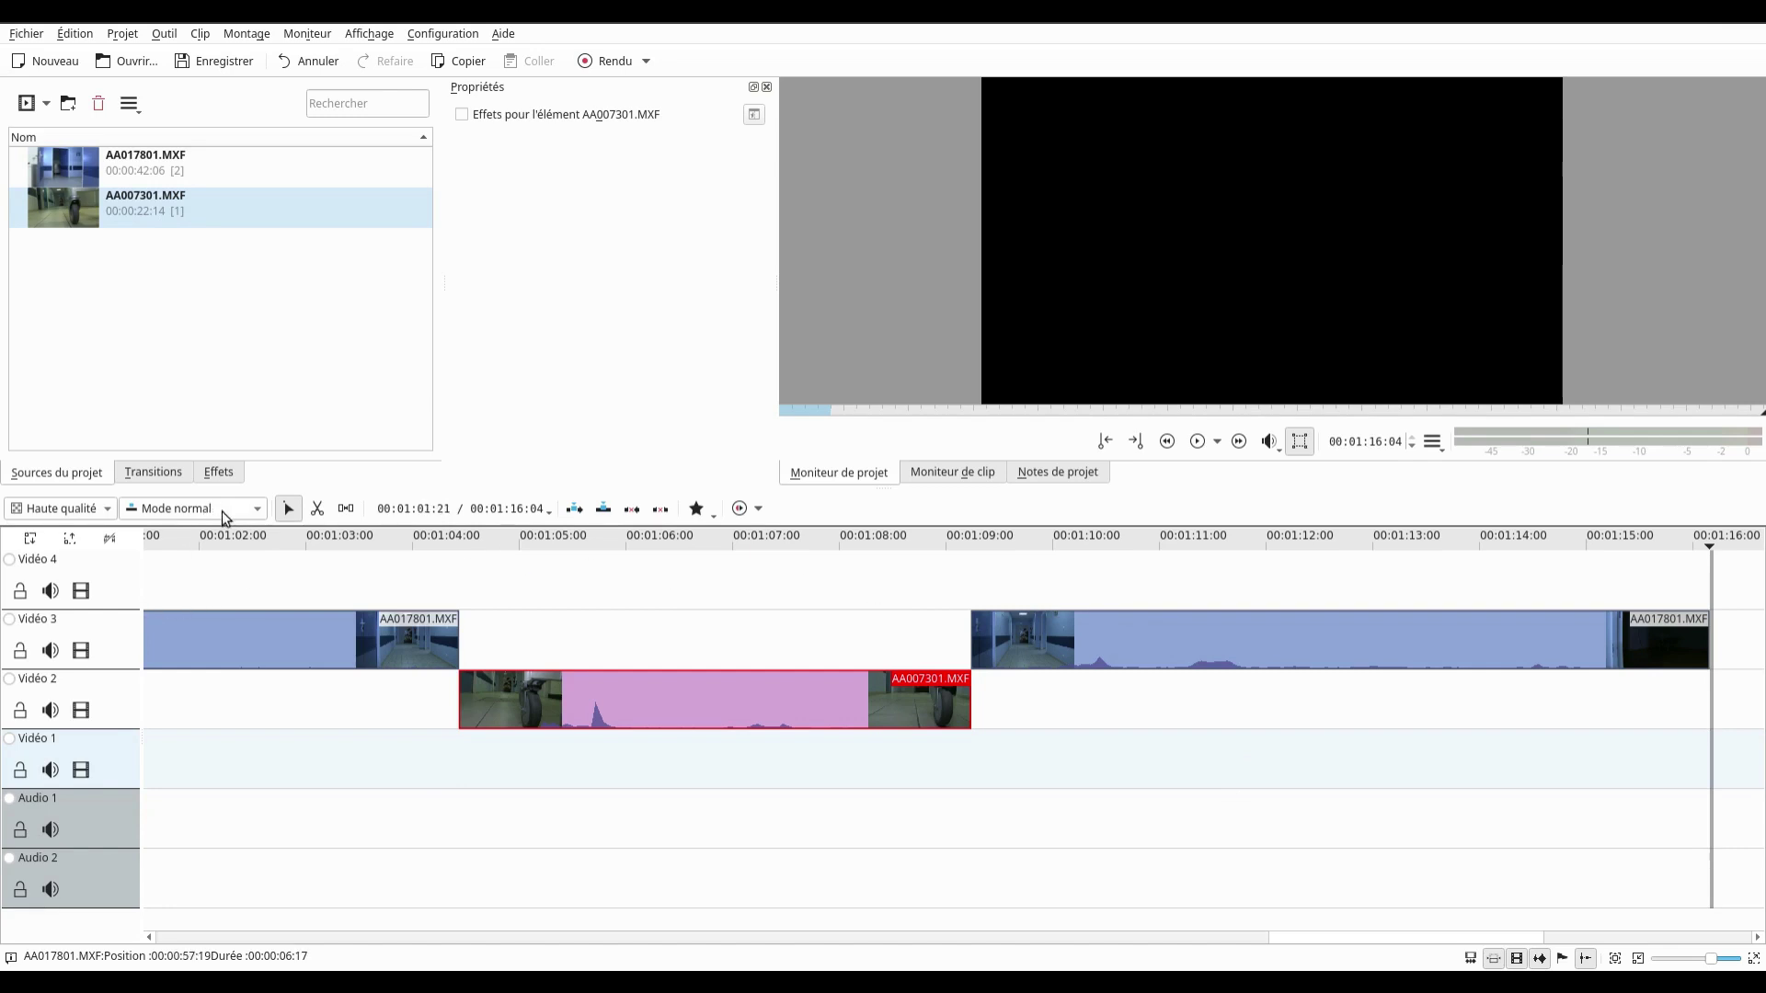
click(253, 510)
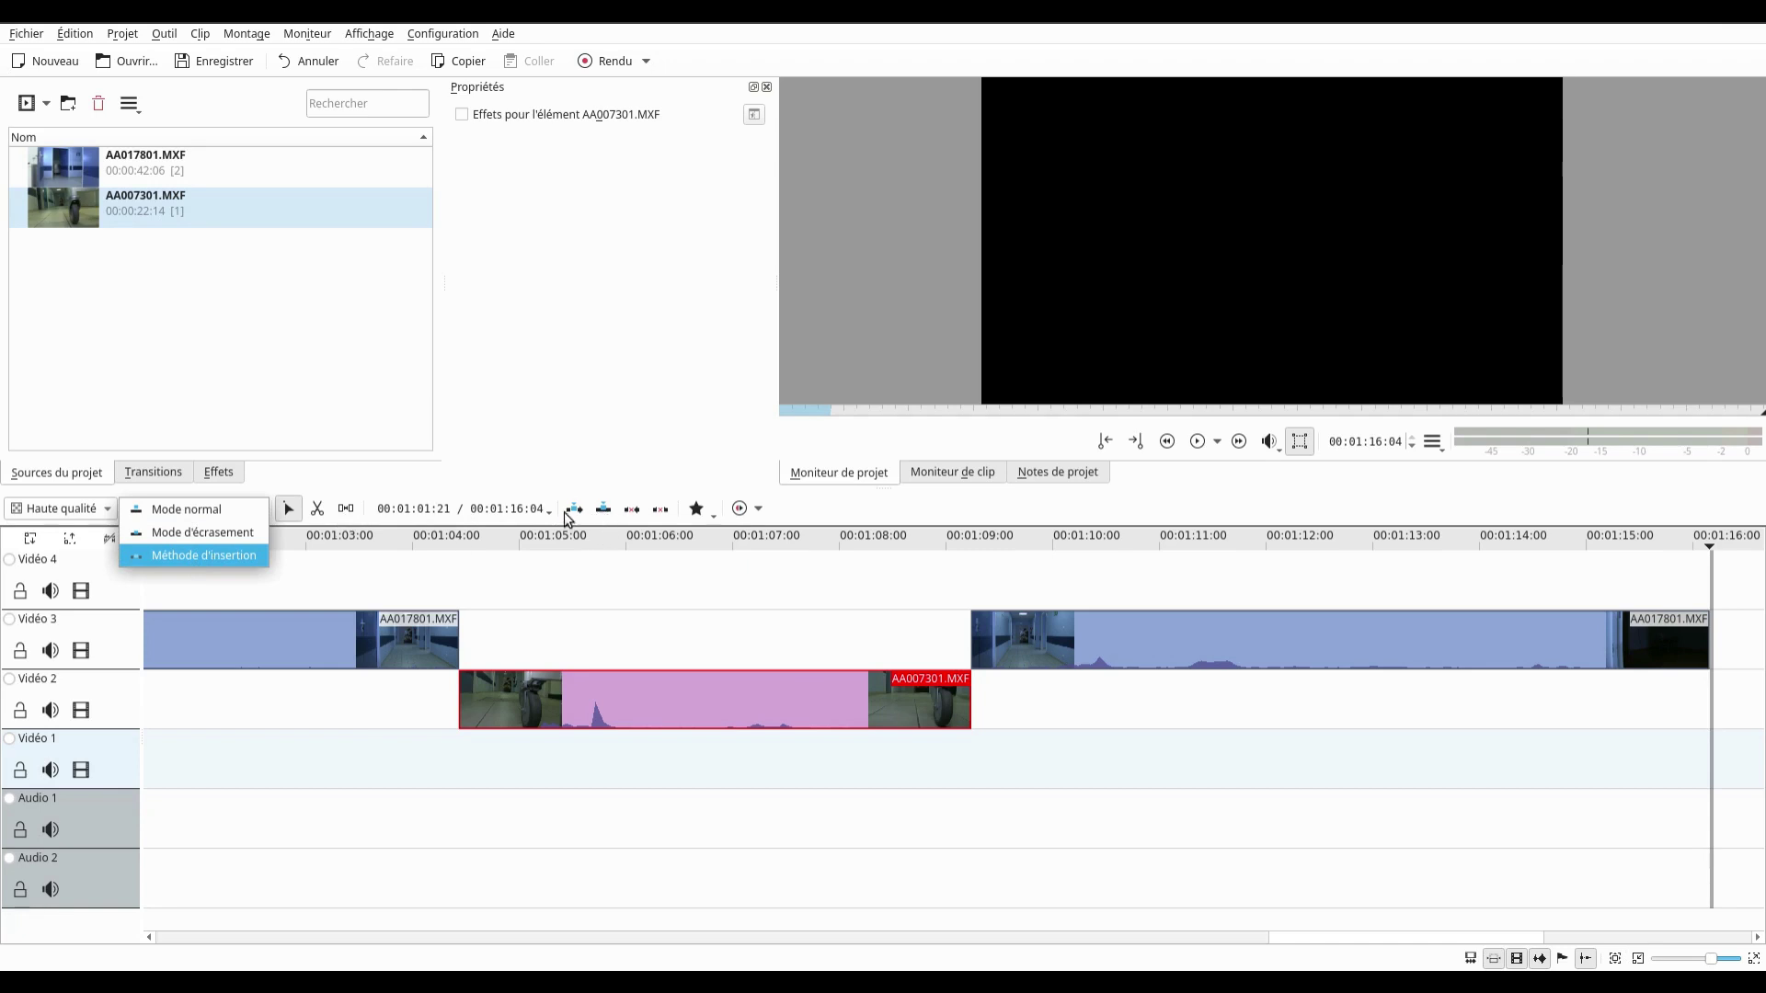
click(208, 518)
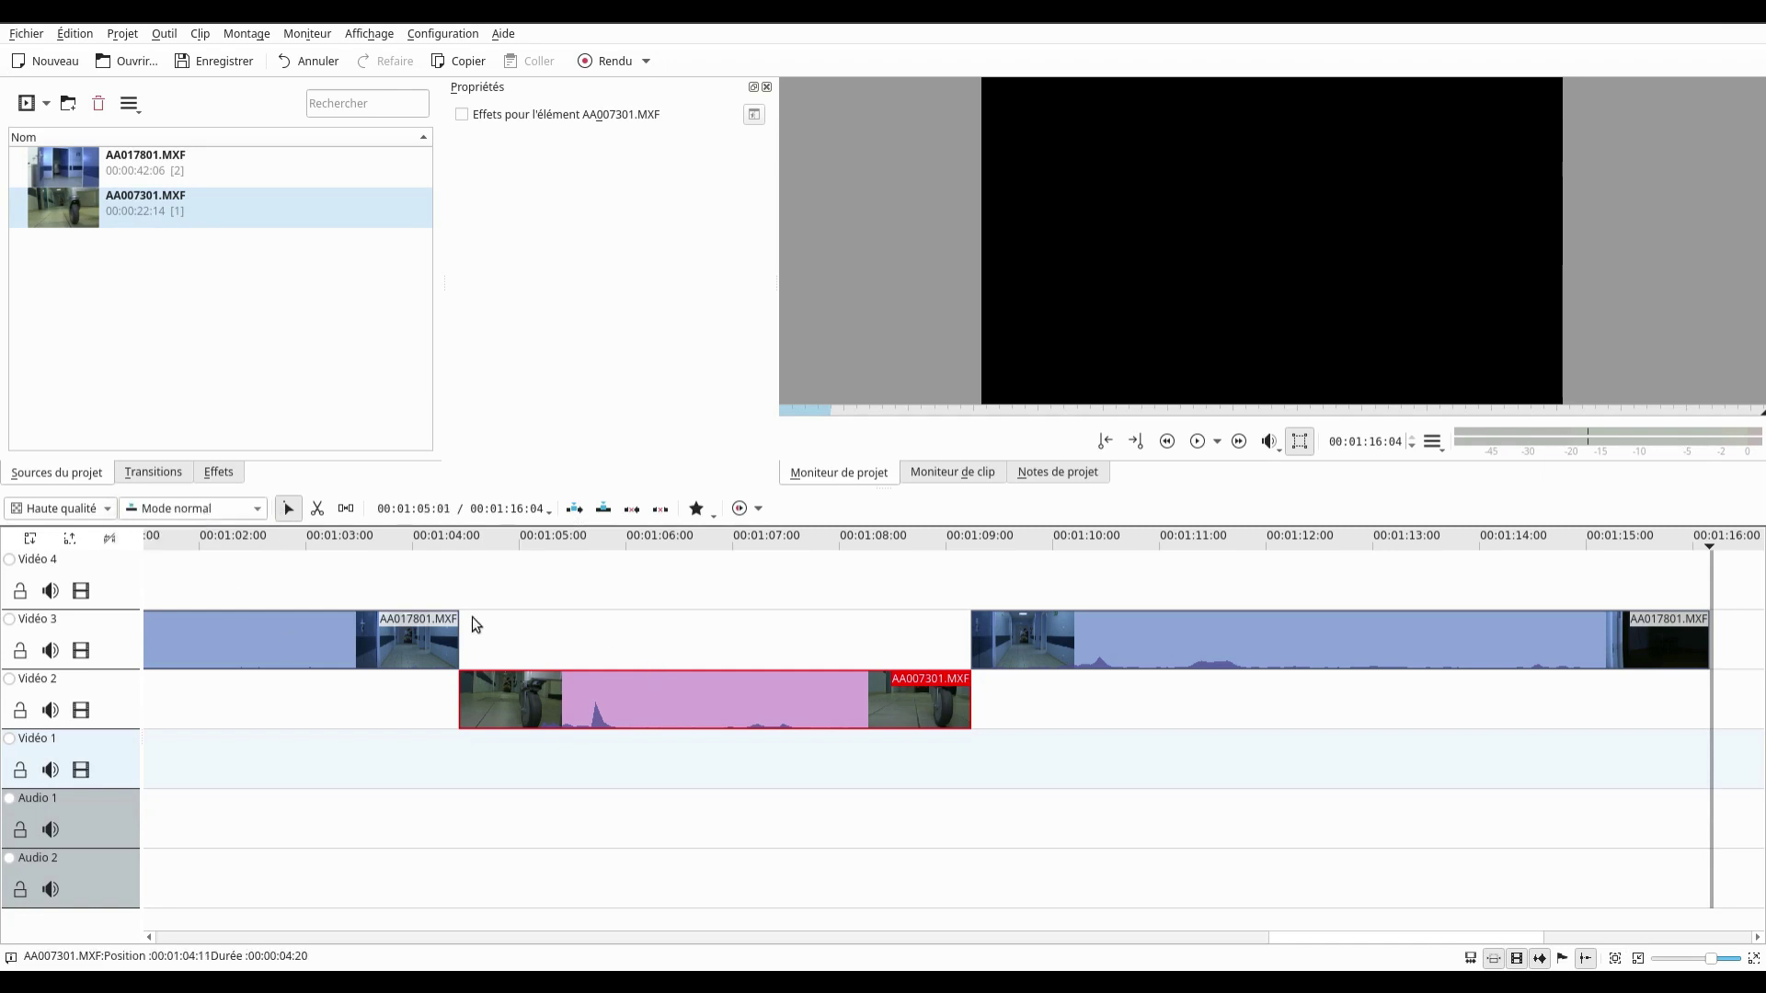